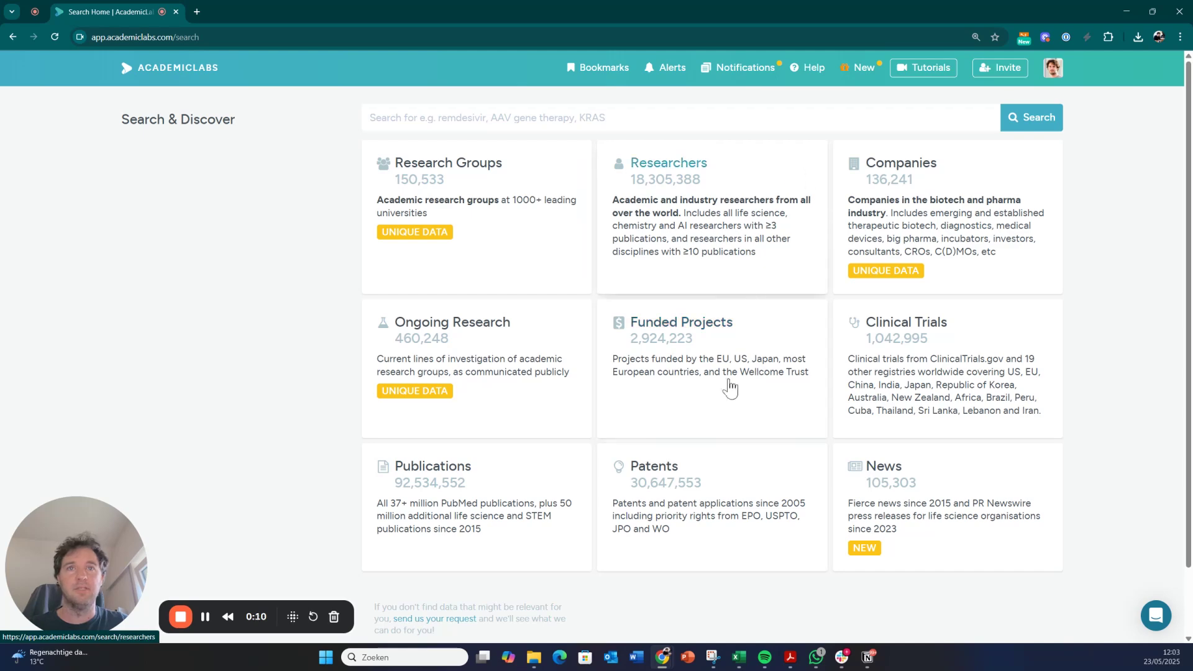
Search the patents database for the exact phrase "antibody drug conjugates".
click(660, 525)
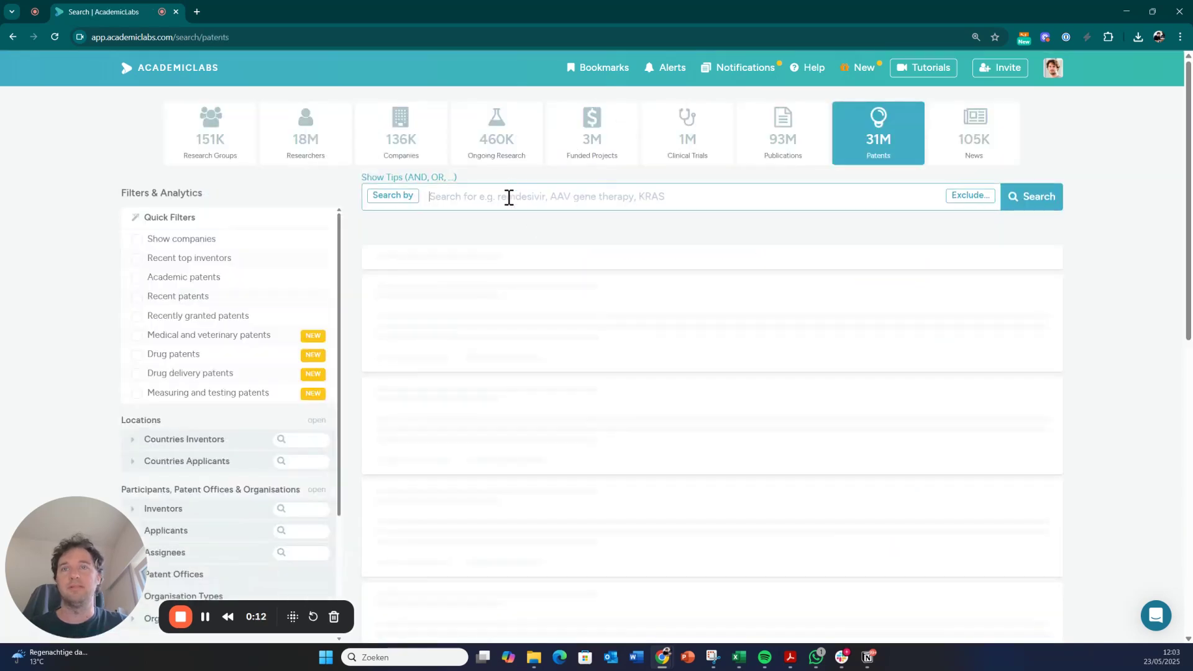
click(506, 196)
text("antibody drug conjugates")
key(Return)
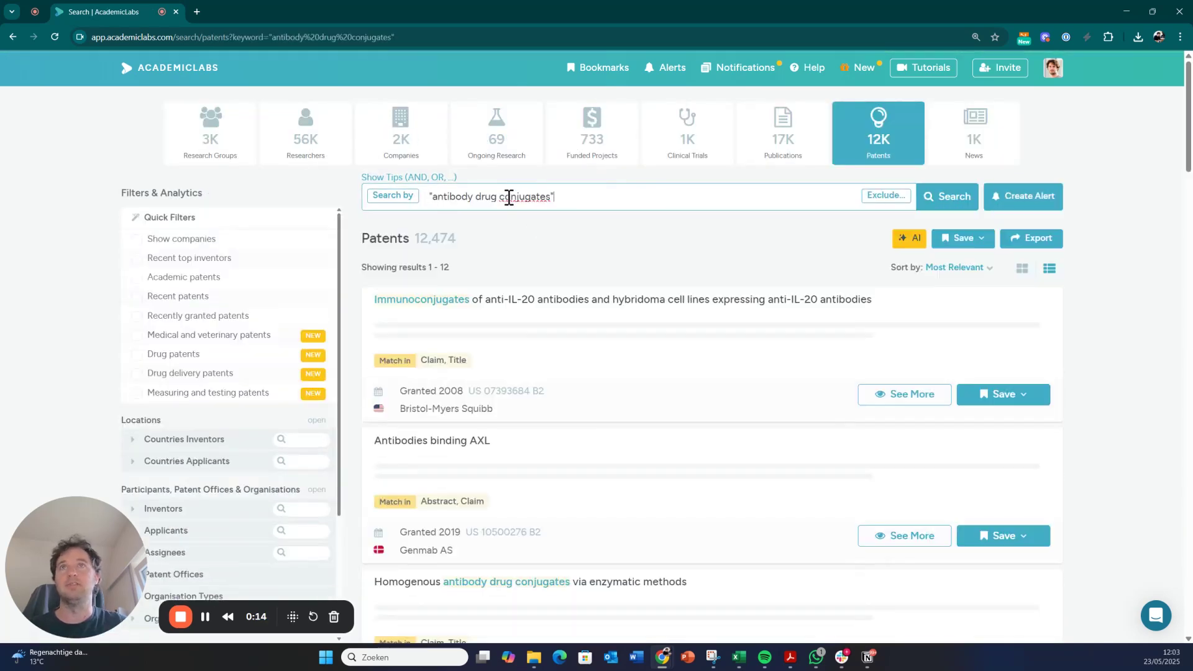
Limit the patent results to a filed year range of 2023 to 2025.
scroll(234, 470, down, 3)
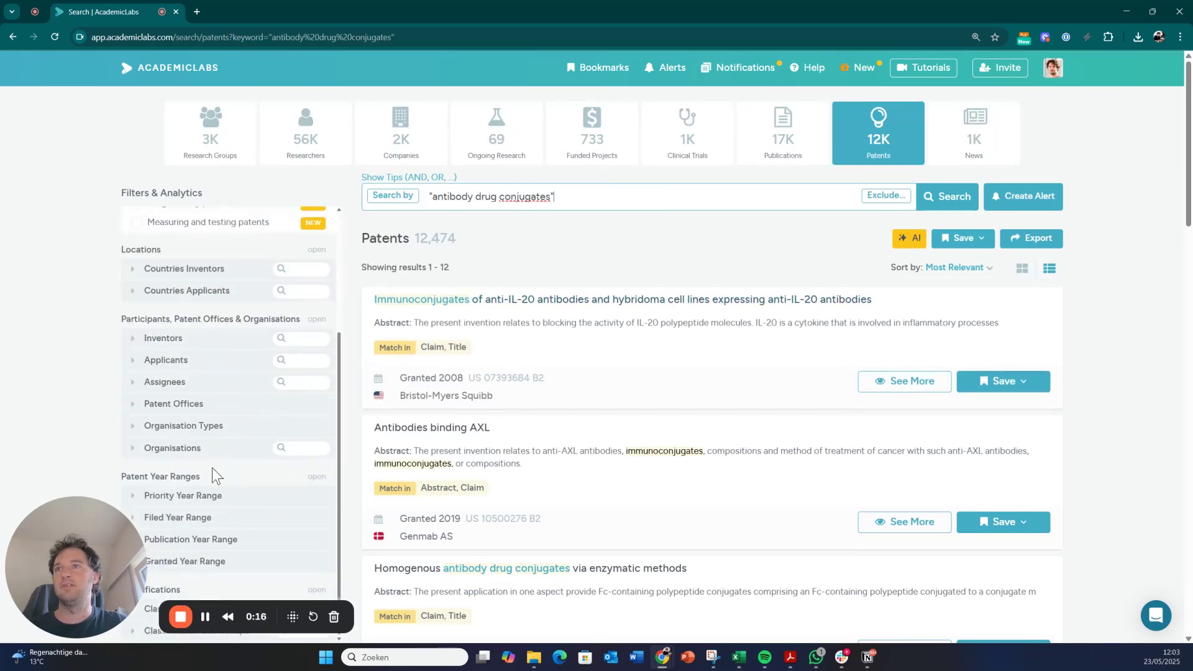
click(214, 518)
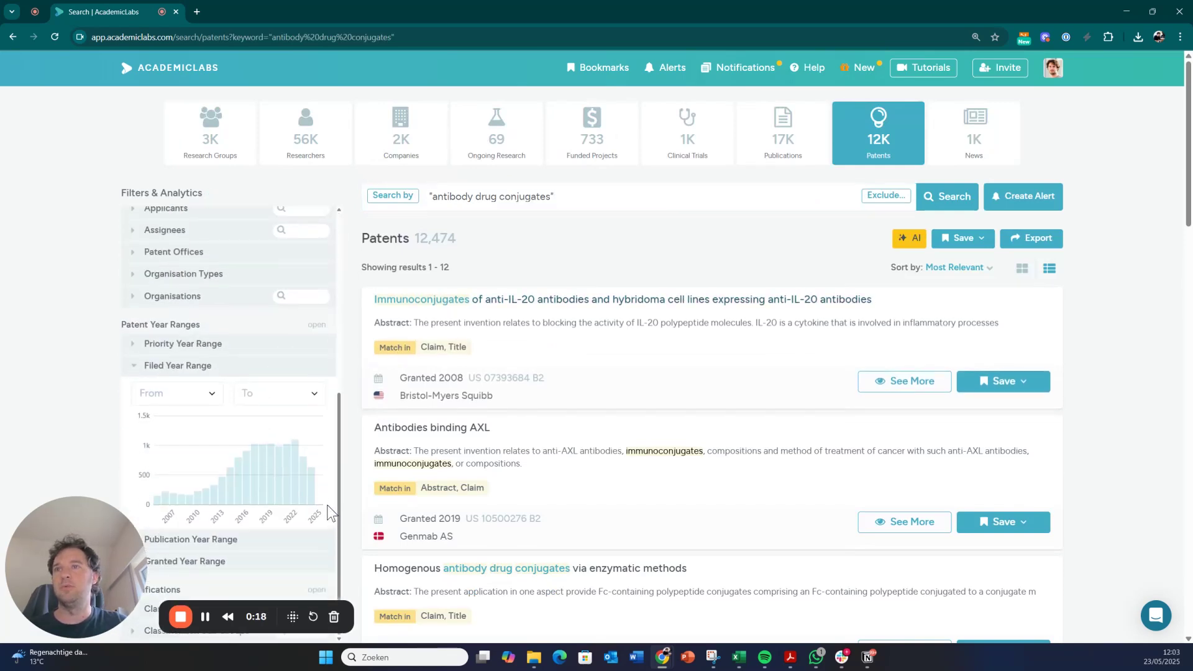
drag(321, 503, 303, 498)
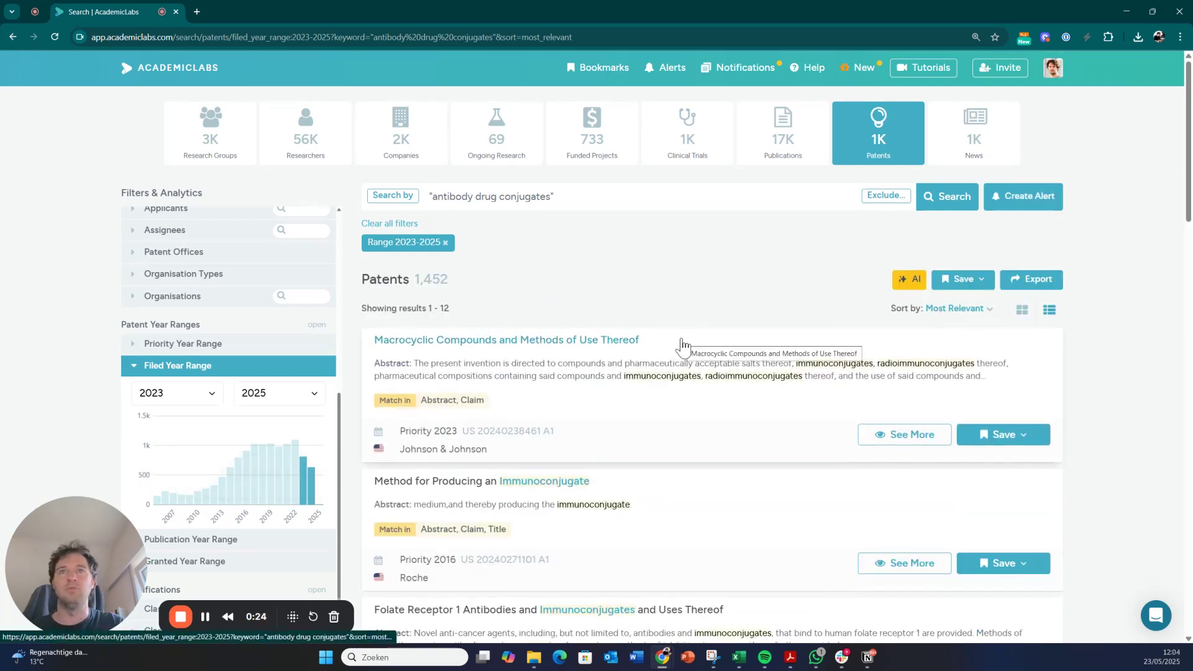
Set up an AI analysis that extracts insights from individual patents, covering 100 patents from the search results.
click(908, 280)
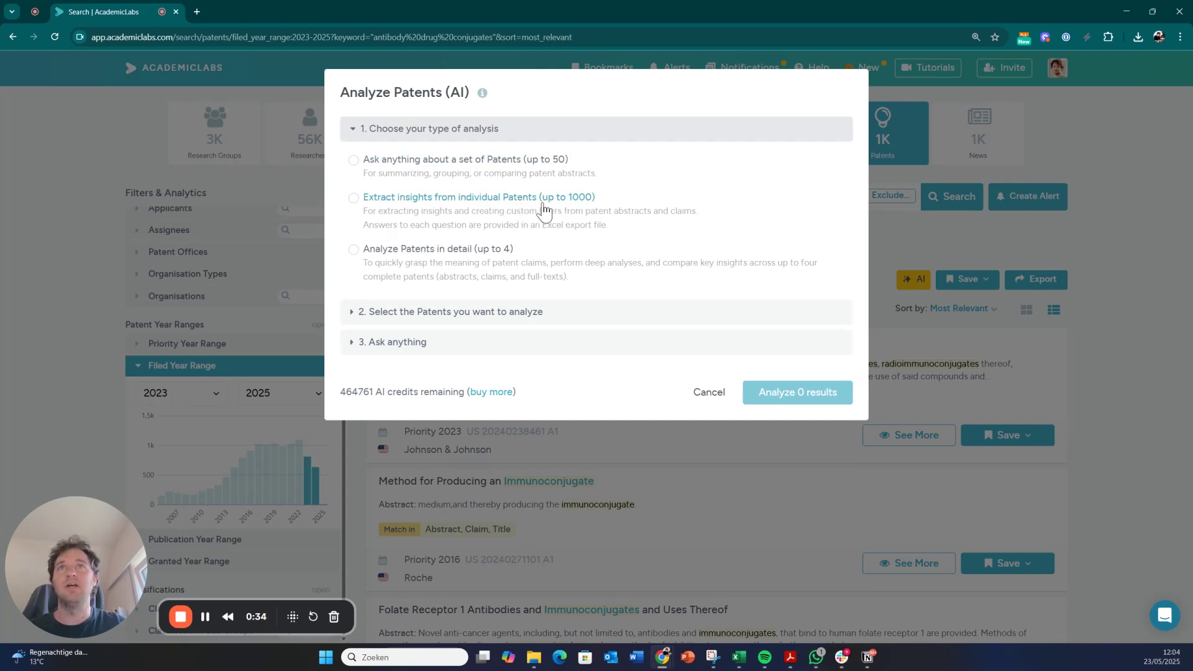
click(543, 207)
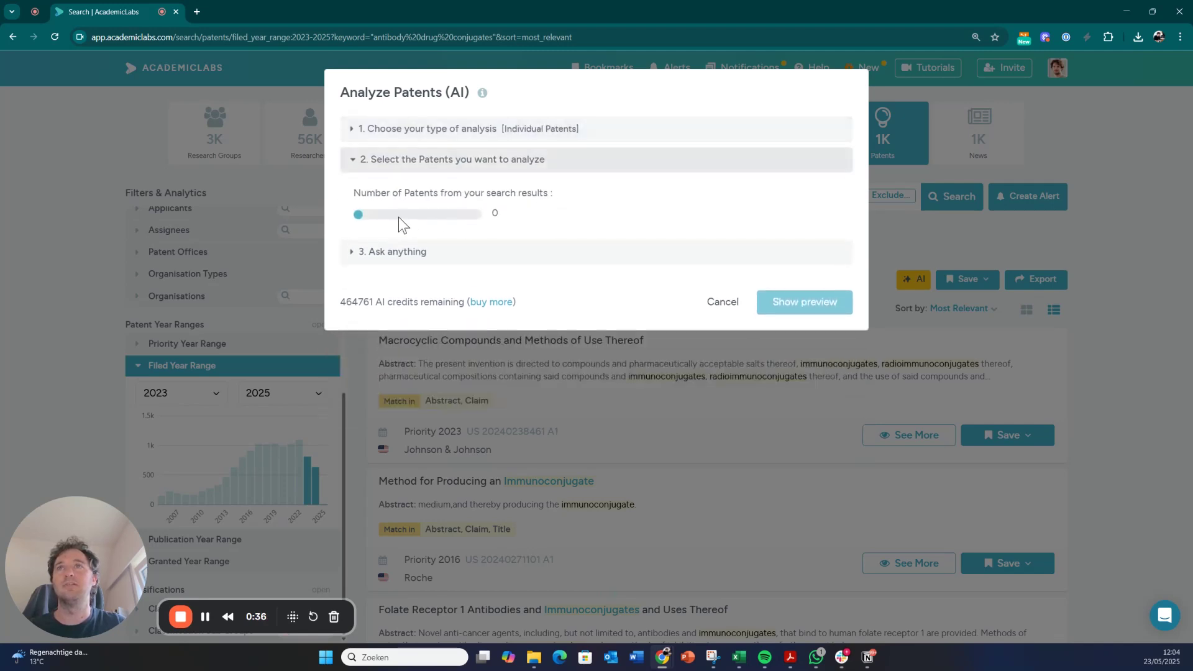
mouse_move(358, 215)
mouse_down()
mouse_move(519, 229)
mouse_move(370, 217)
mouse_up()
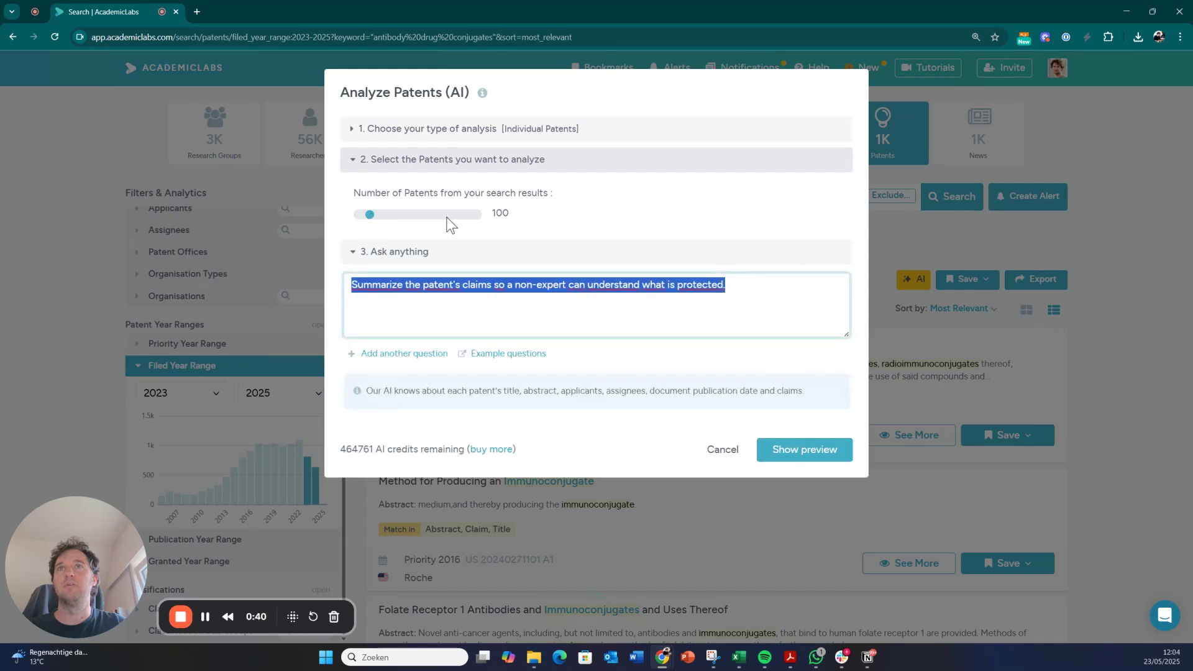
Add three question fields and enter "What is the novel mechanism or innovation described in this patent?" as the second question.
click(404, 351)
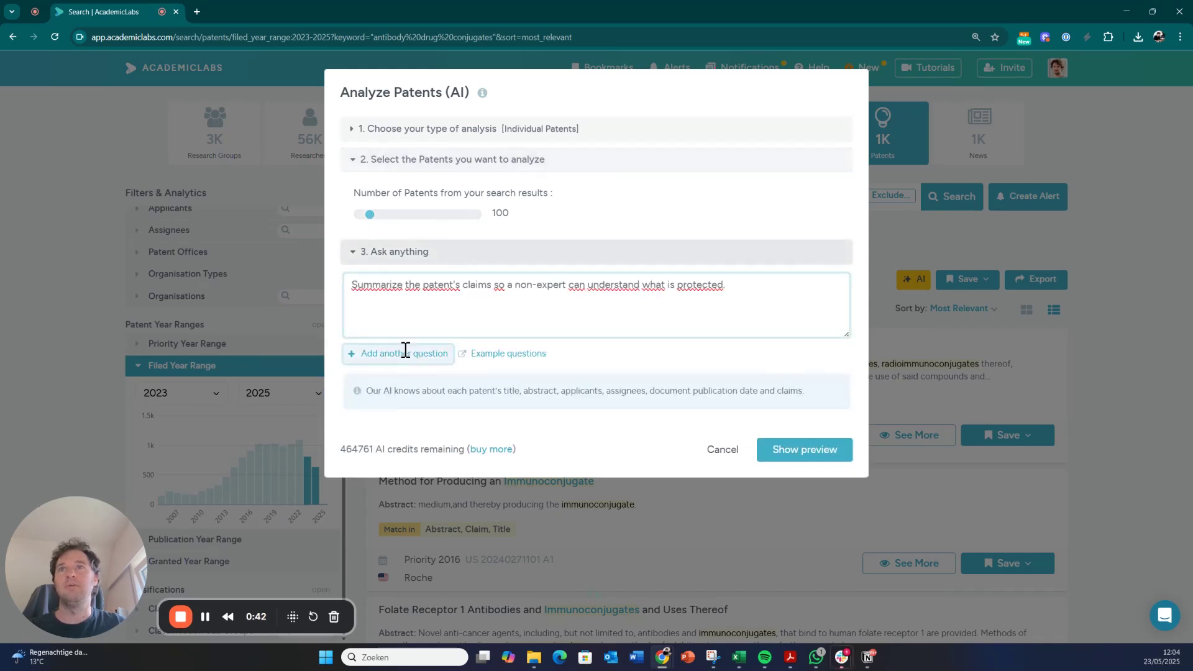
click(394, 426)
click(394, 498)
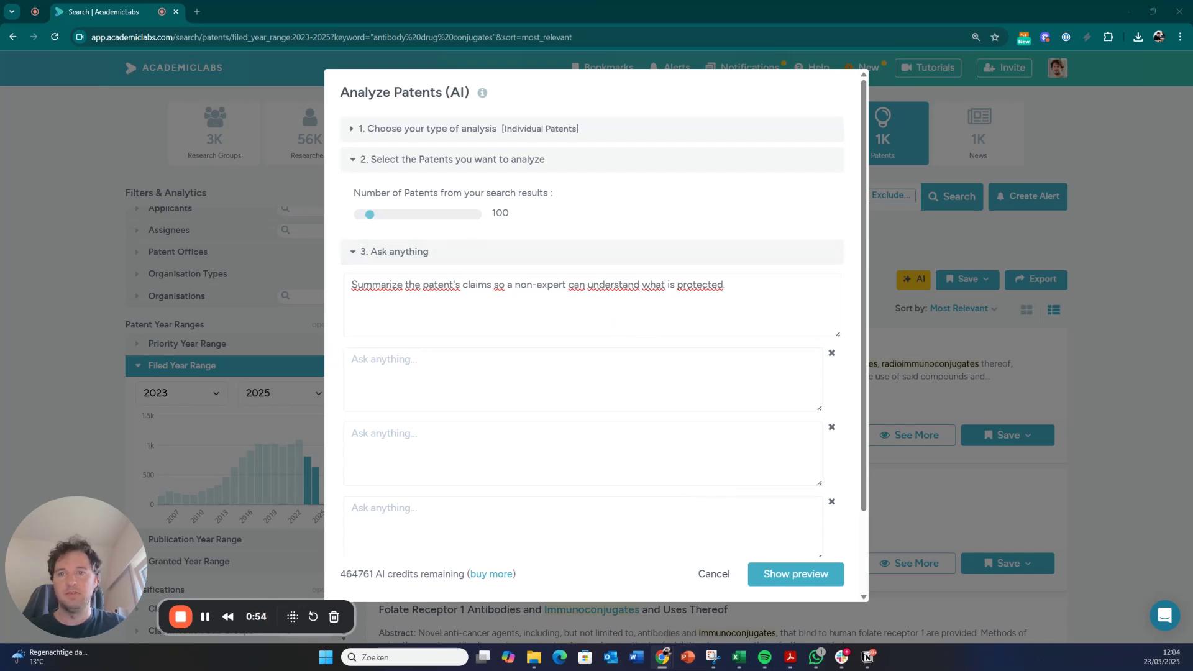
click(413, 381)
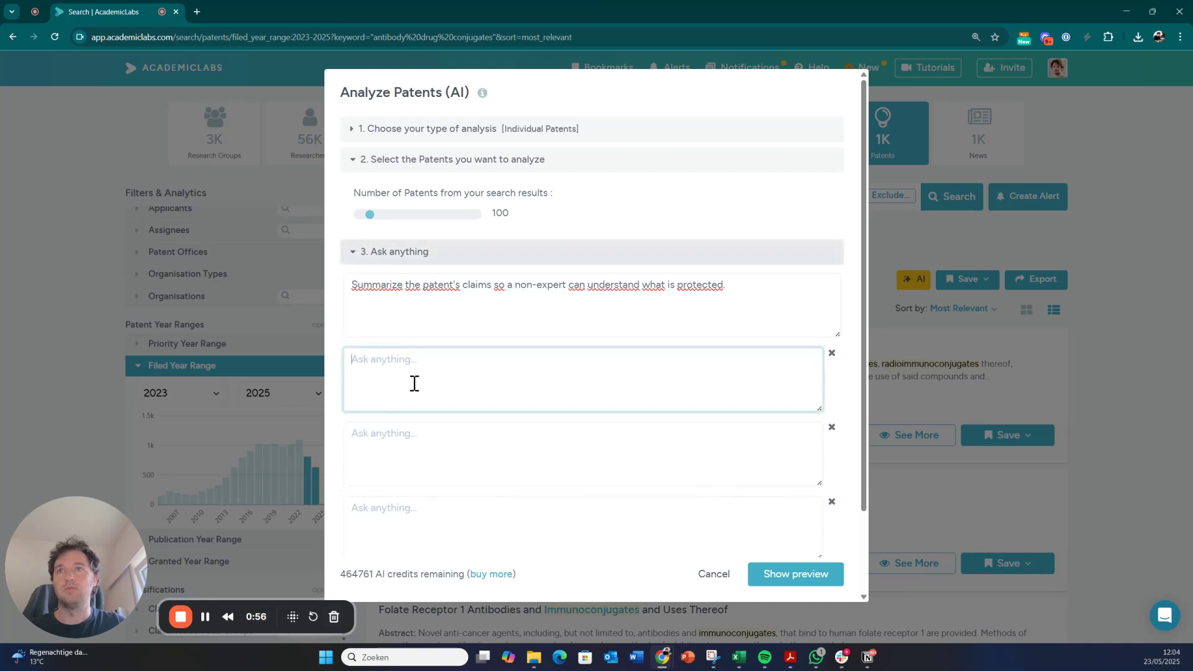
text(What is the novel mechanism or innovation described in this patent?)
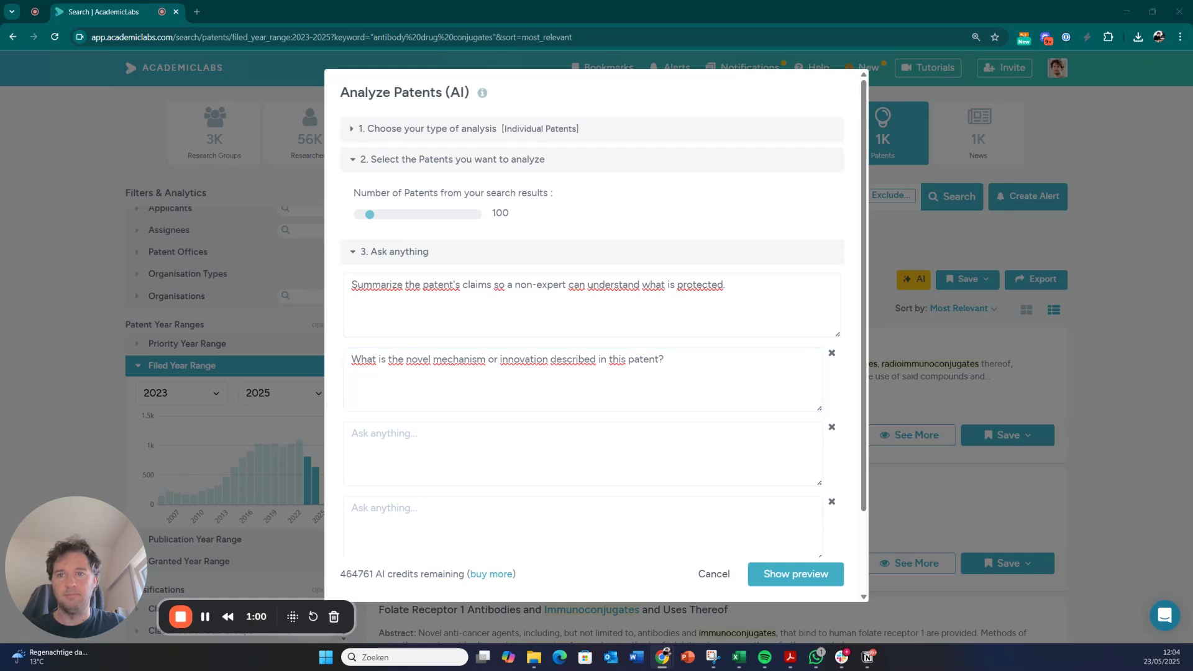
Enter "Mention the name only of the target antigen that the ADC in this patent binds to?" as the third question.
click(408, 450)
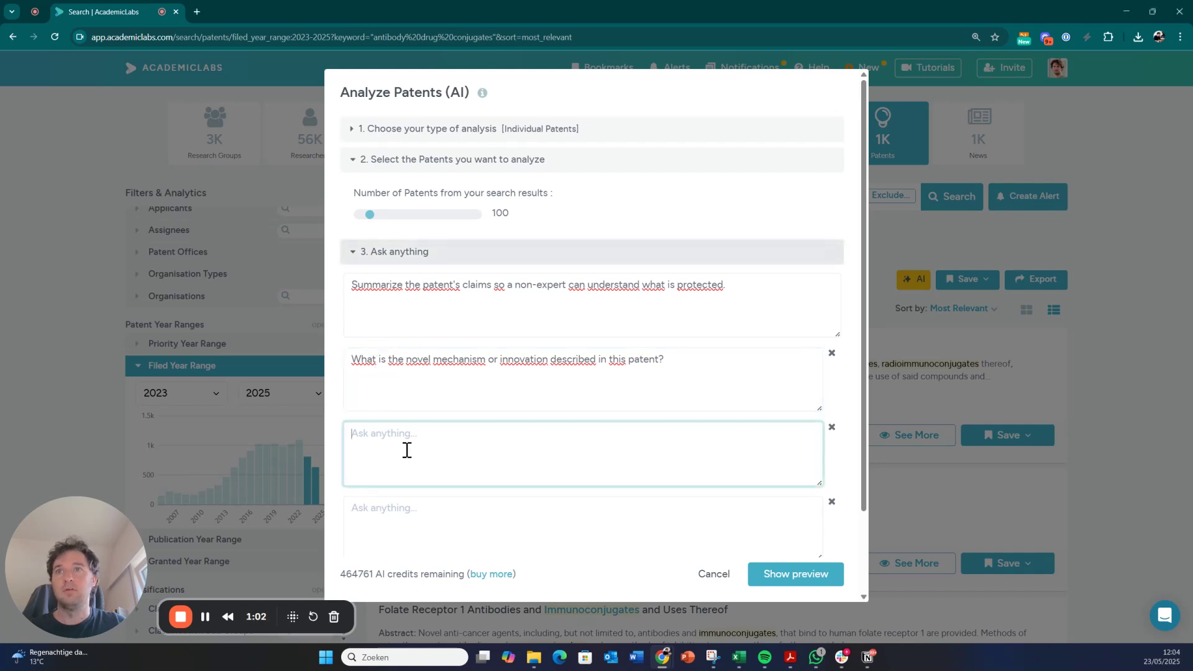
text(Which target antigen does the ADC in this patent bind to?)
double_click(382, 436)
text(Mention)
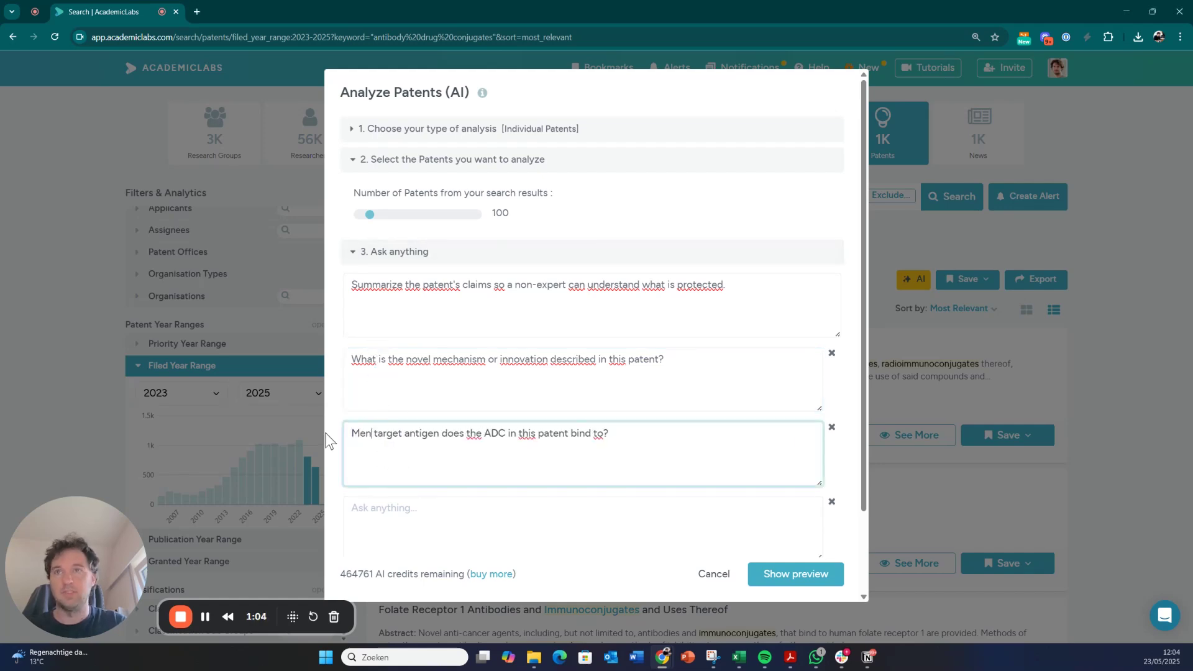
text( the name )
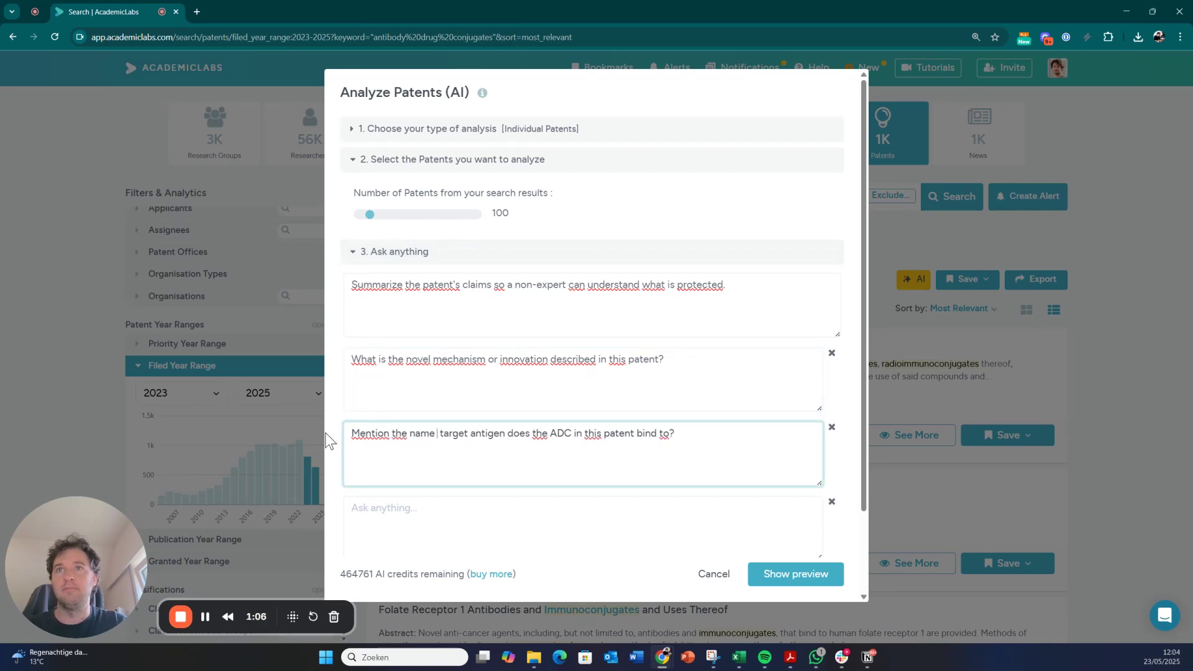
text(only of the)
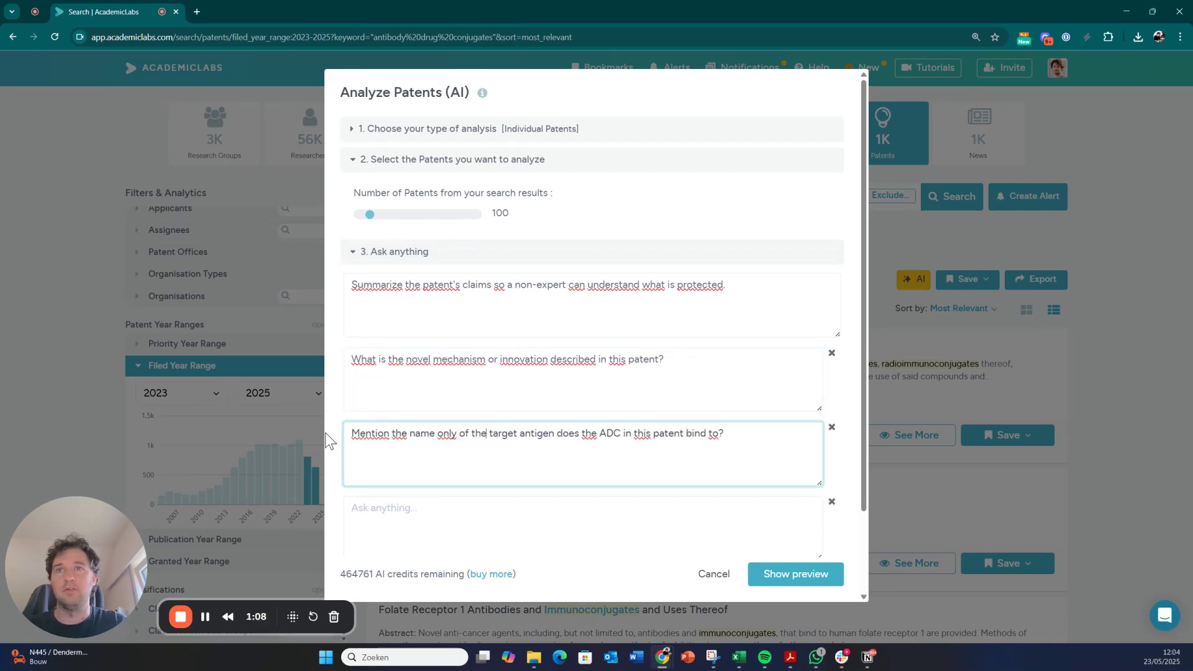
double_click(568, 433)
text(that)
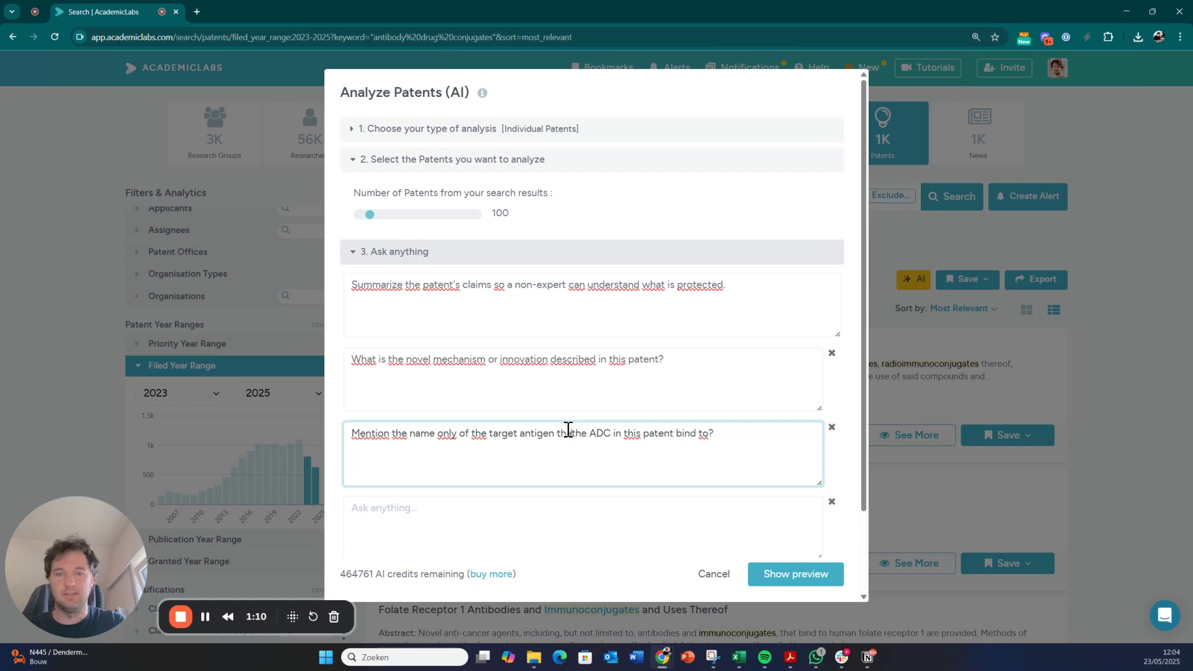
click(702, 434)
text(s)
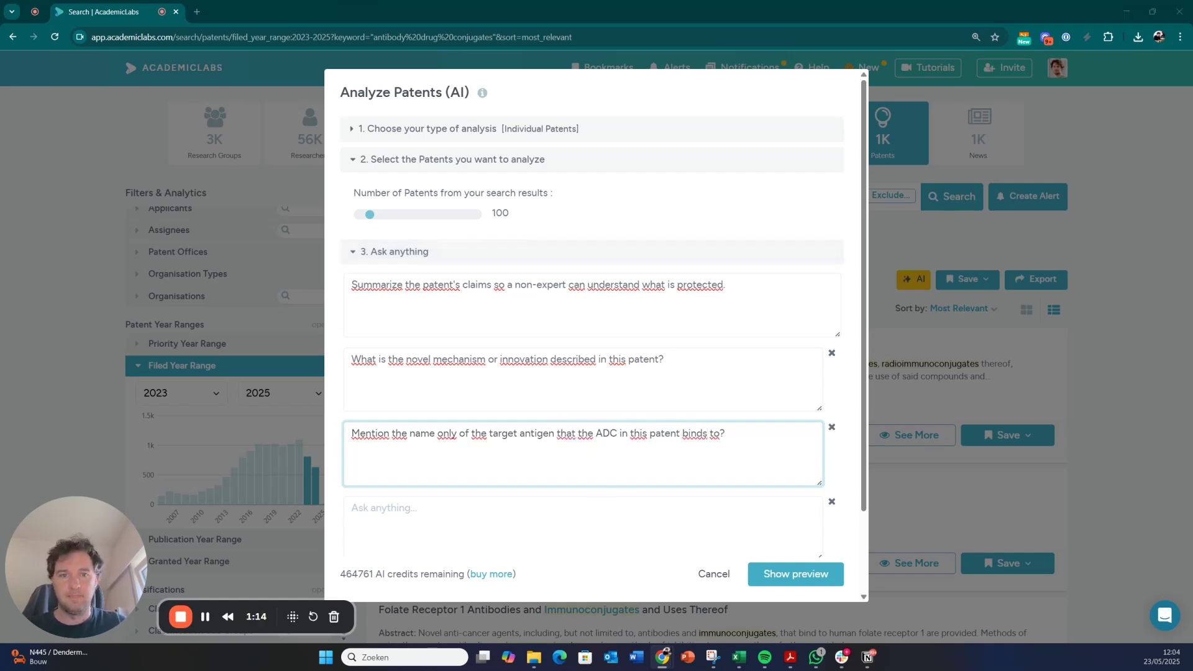
Enter "Mention the name of the payload that is used" as the fourth question.
click(395, 521)
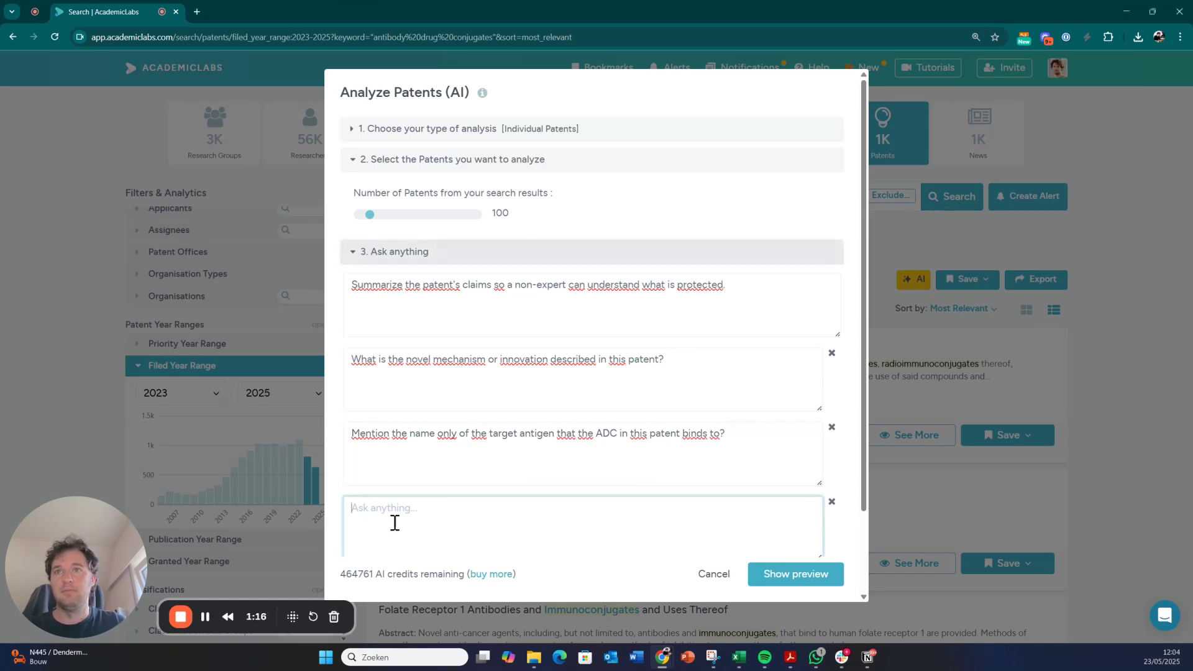
text(Mention the pa)
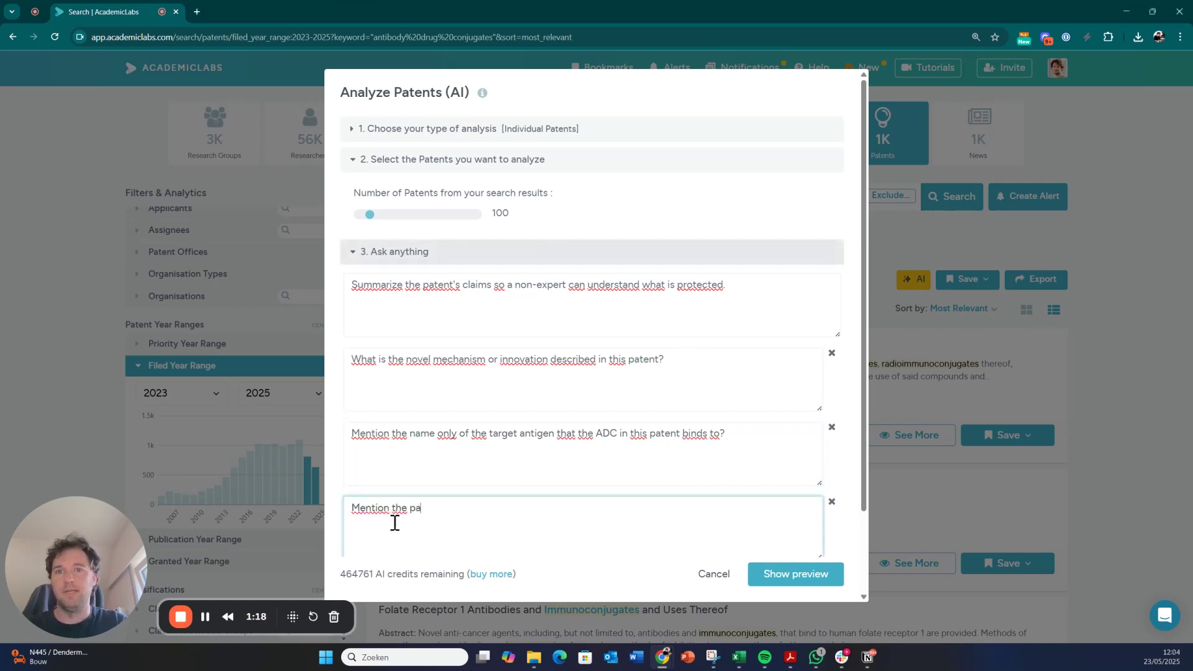
text(yload name t)
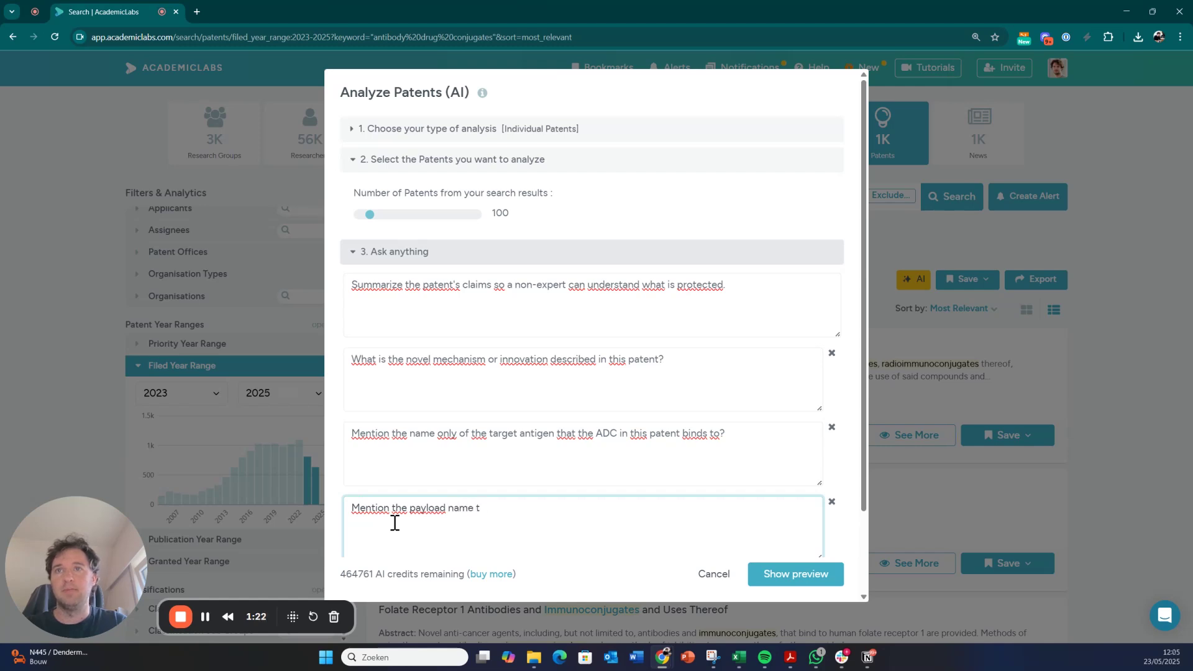
click(412, 510)
text(name of the)
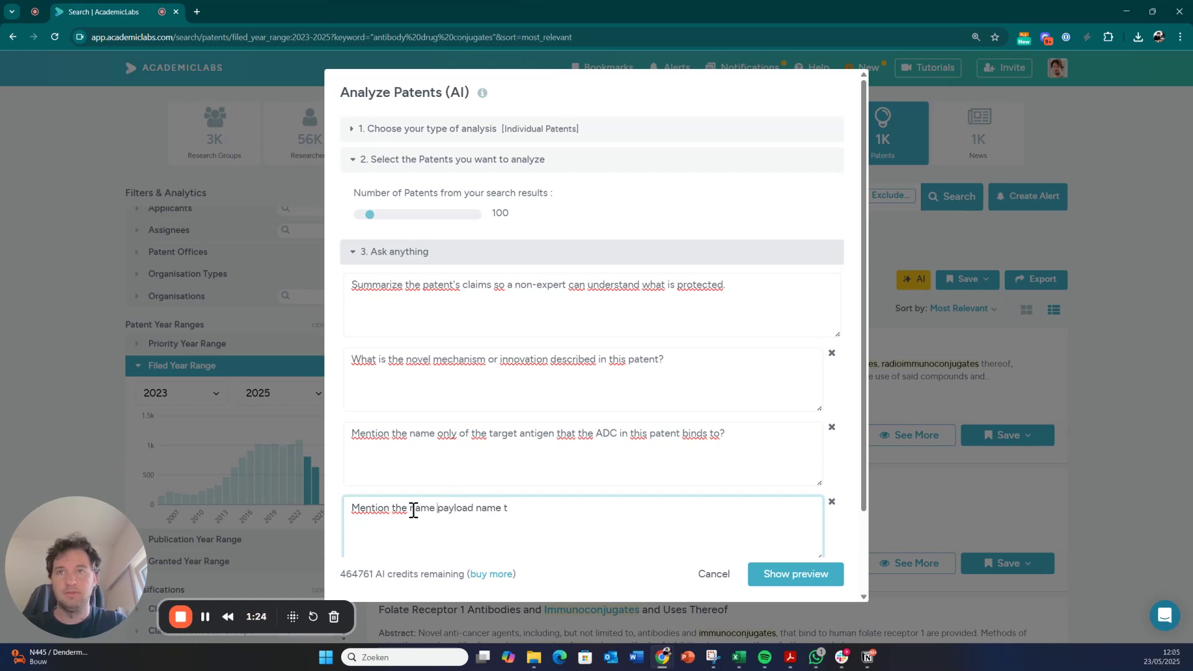
drag(507, 510, 538, 510)
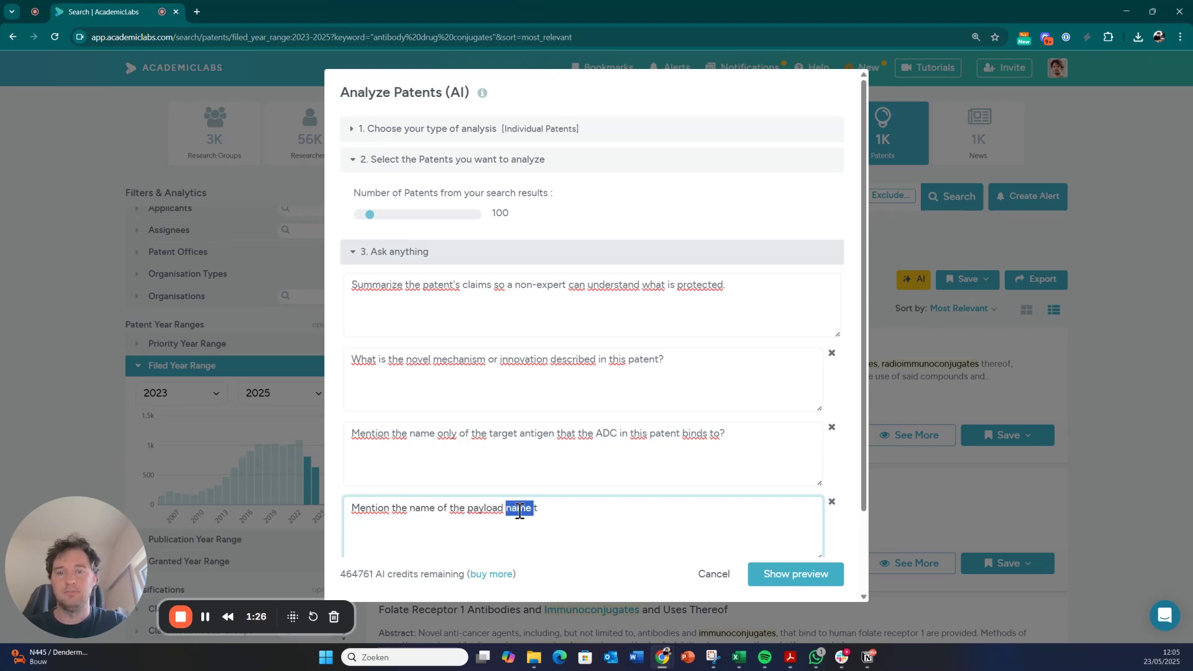
text(that is used)
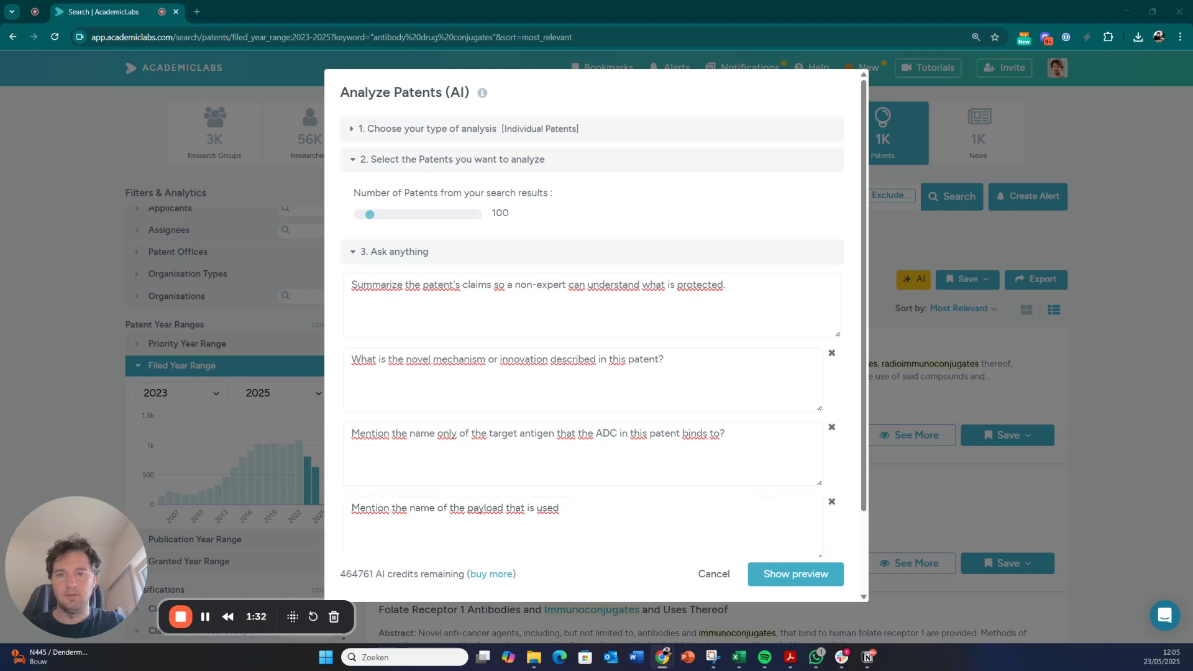
Add the question "How is the linker described, and what kind of release mechanism does it use (e.g., cleavable/non-cleavable, pH-sensitive, enzyme-sensitive)?".
scroll(355, 466, down, 2)
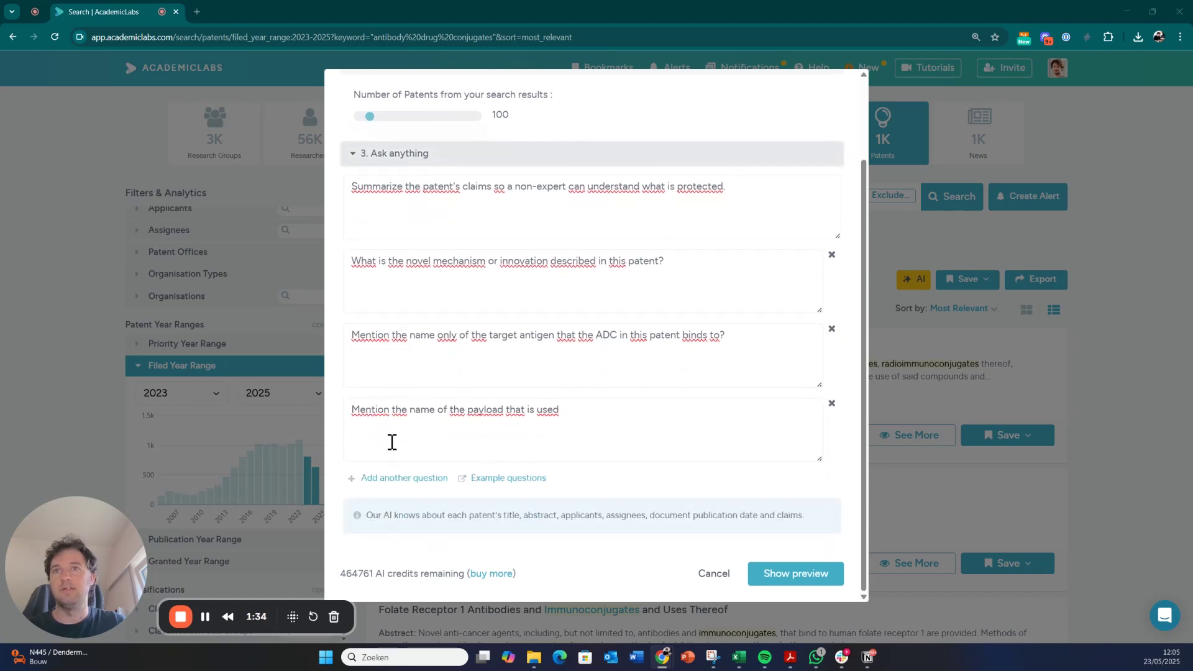
click(370, 477)
text(How is the linker described, and what kind of release mechanism does it use (e.g., cleavable/non-cleavable, pH-sensitive, enzyme-sensitive)?)
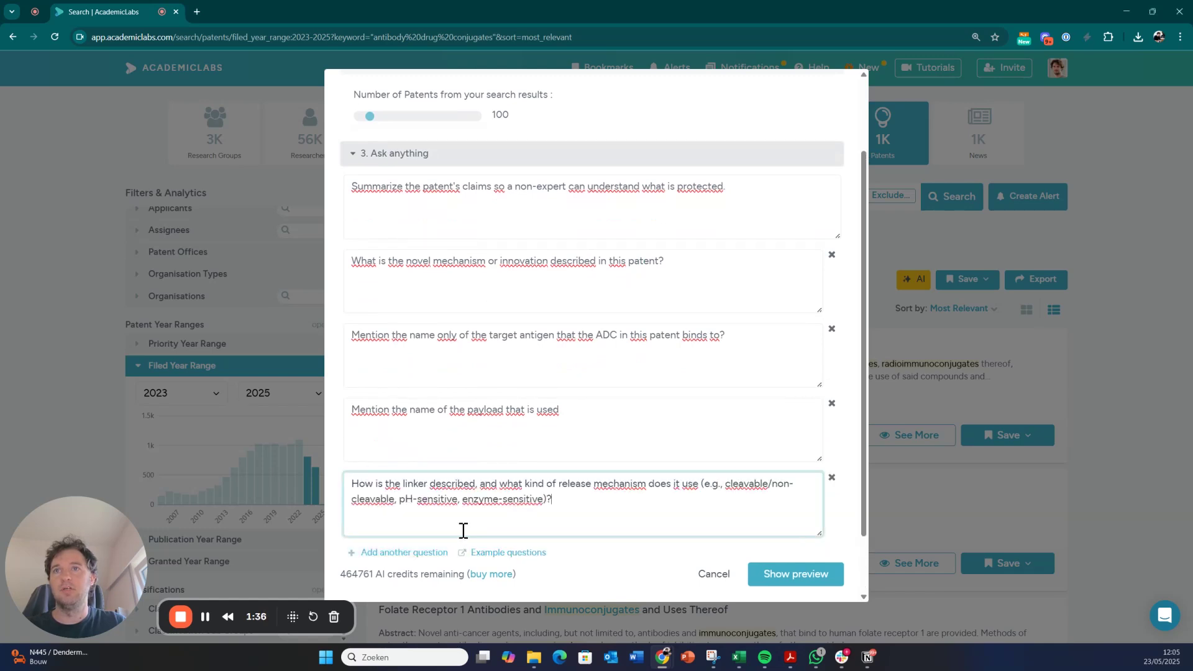
scroll(542, 470, down, 2)
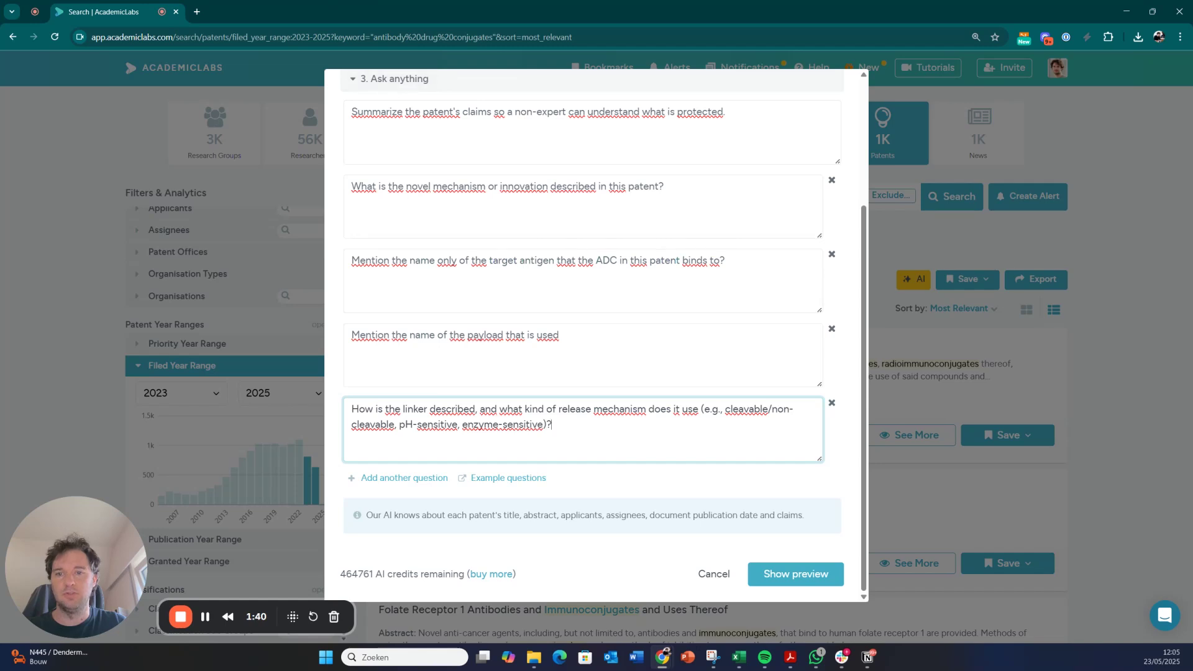
Add a sixth question reading "Mention the name of the disease(s) this ADC is intended to treat.".
key(alt+Tab)
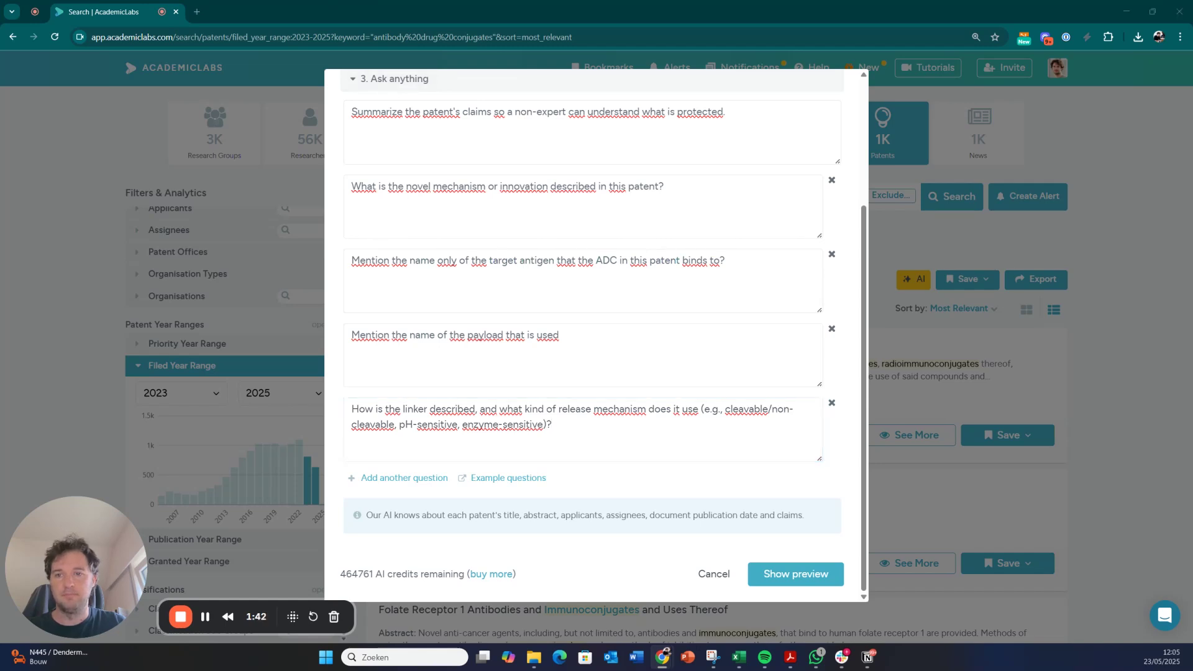
click(373, 478)
click(373, 487)
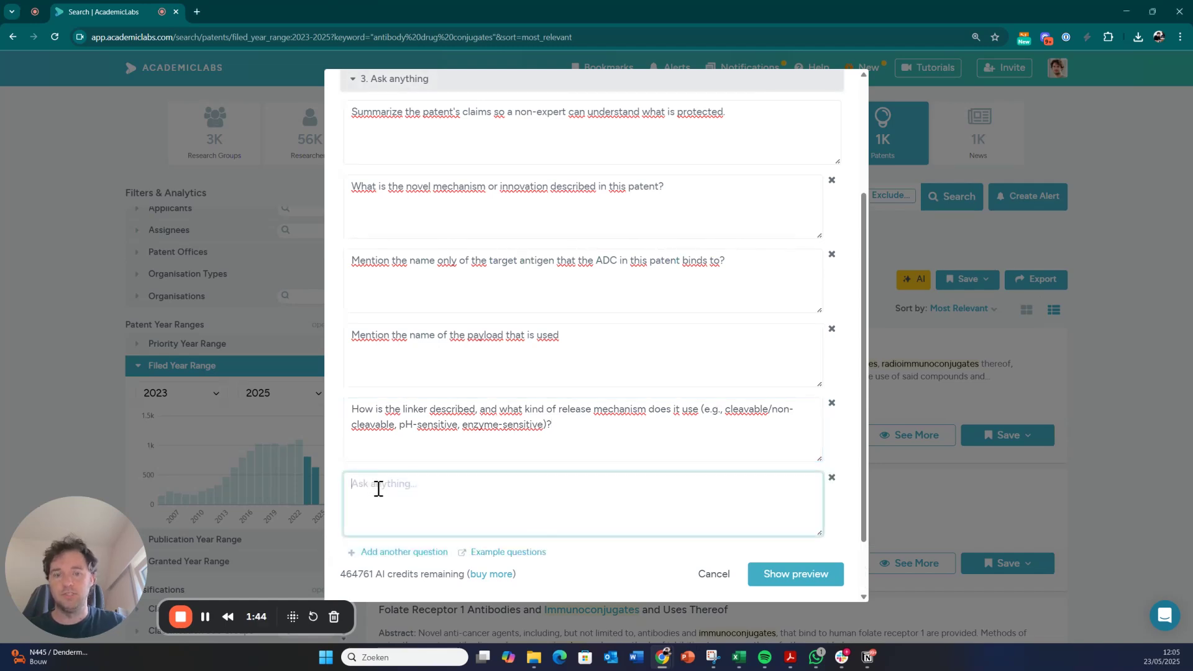
text(Mention the name of the di)
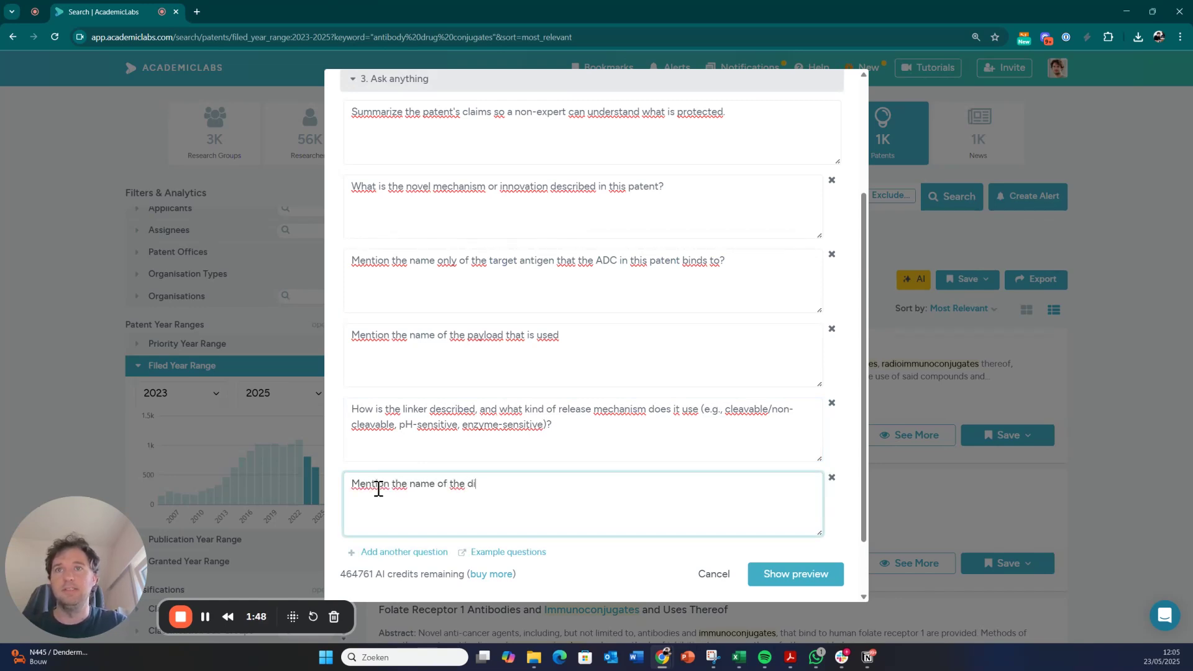
text(sease(s) this ADC i)
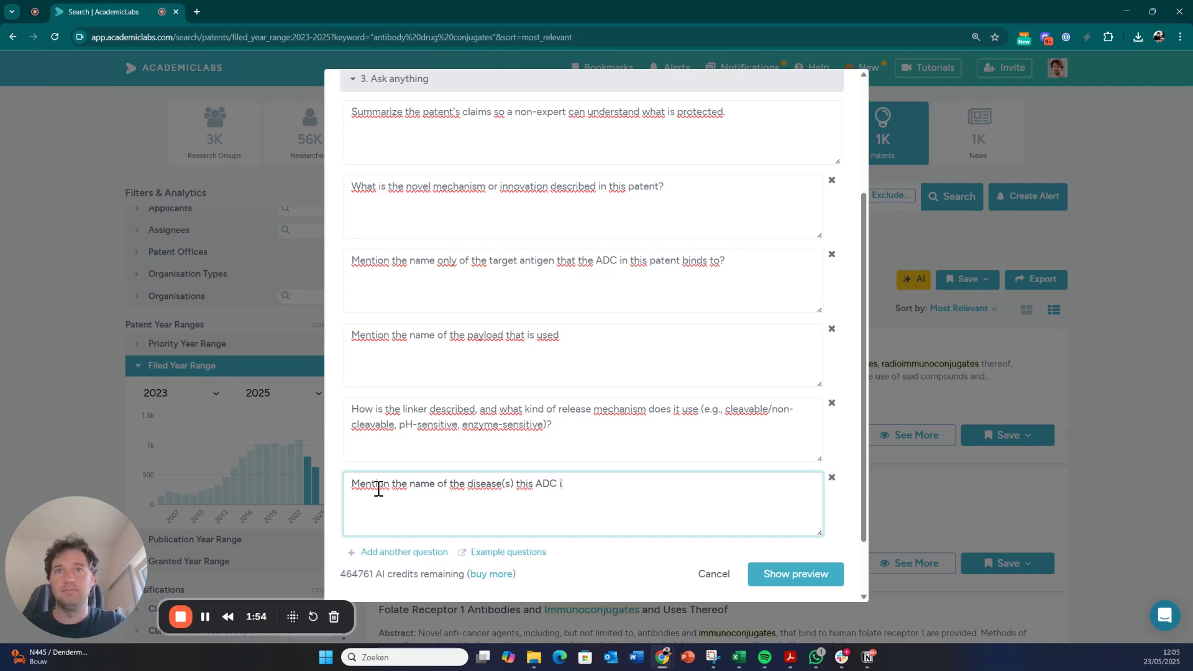
text(d to treat.)
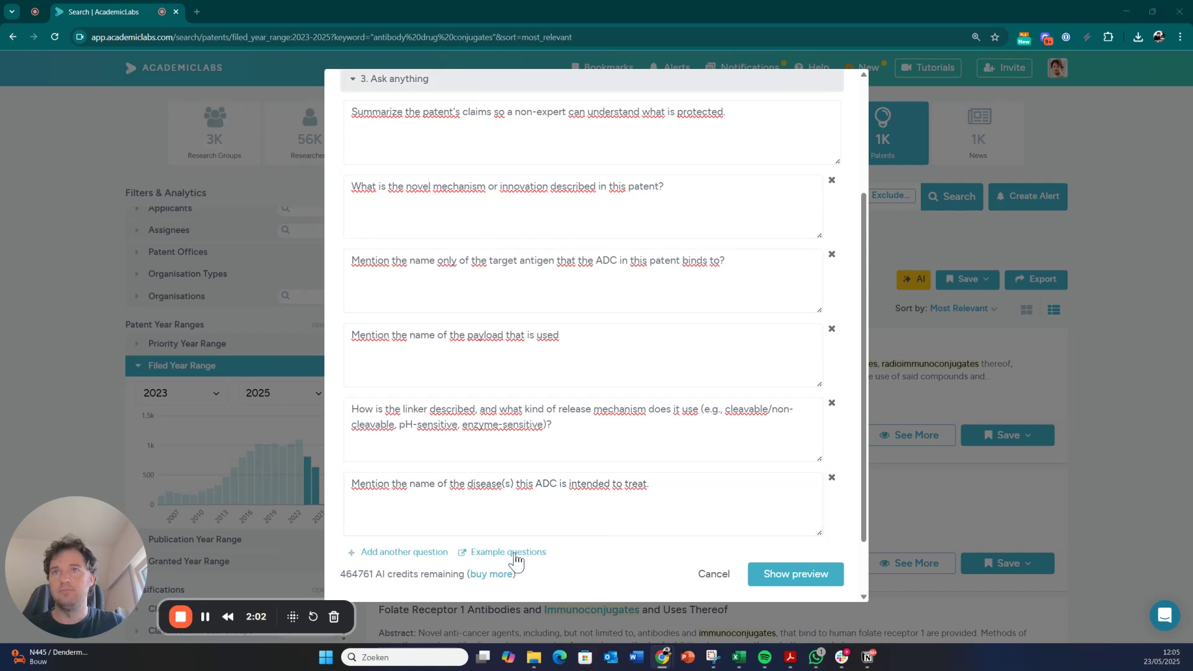
Add the question "What is the scope of the patent claims, are they broad or narrowly focused on a specific ADC configuration?".
scroll(513, 559, down, 1)
click(391, 493)
text(What is the scope of the patent claims? Are they broad or narrowly focused on a specific ADC configuration?)
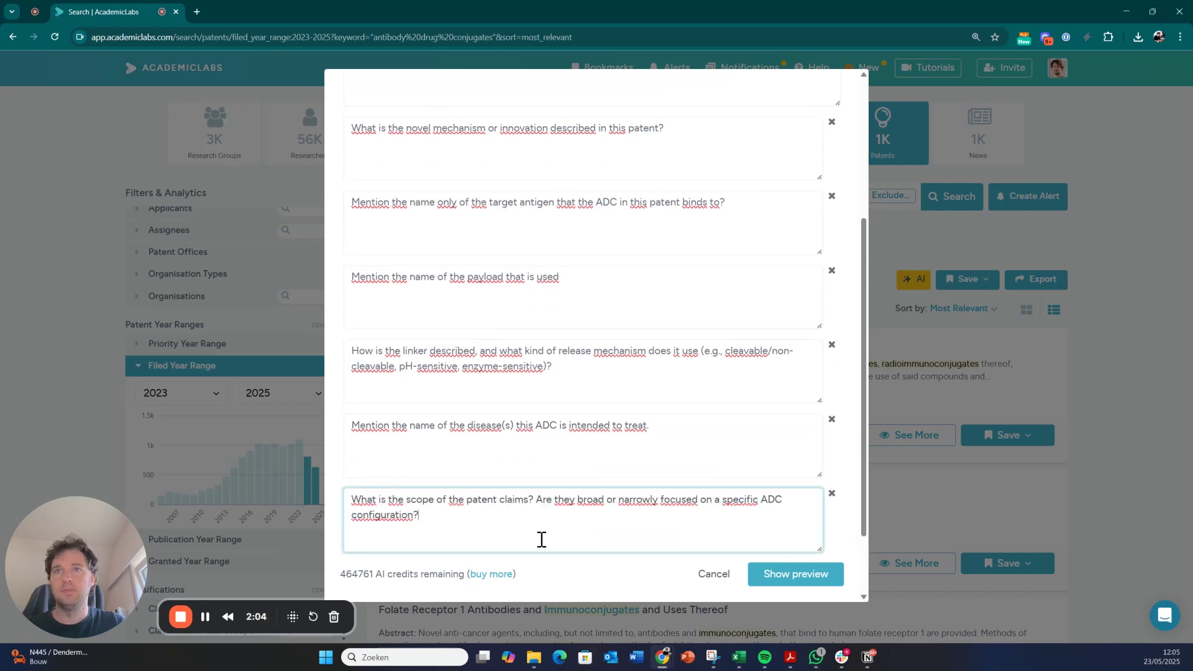
drag(523, 498, 545, 494)
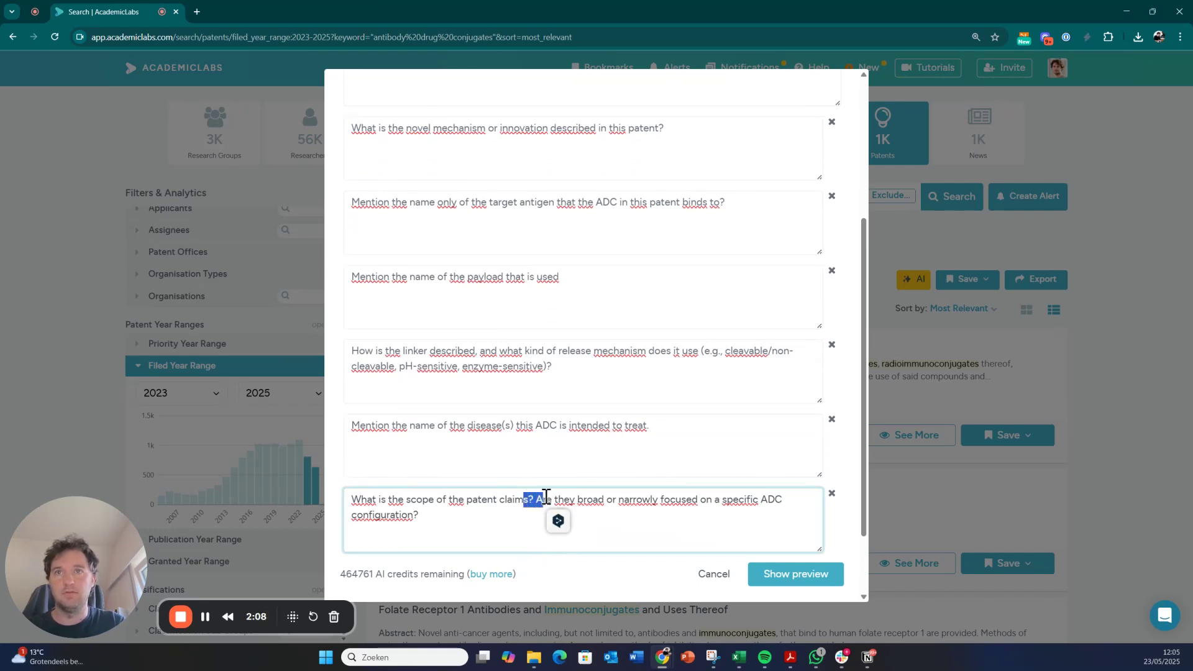
text(s, a)
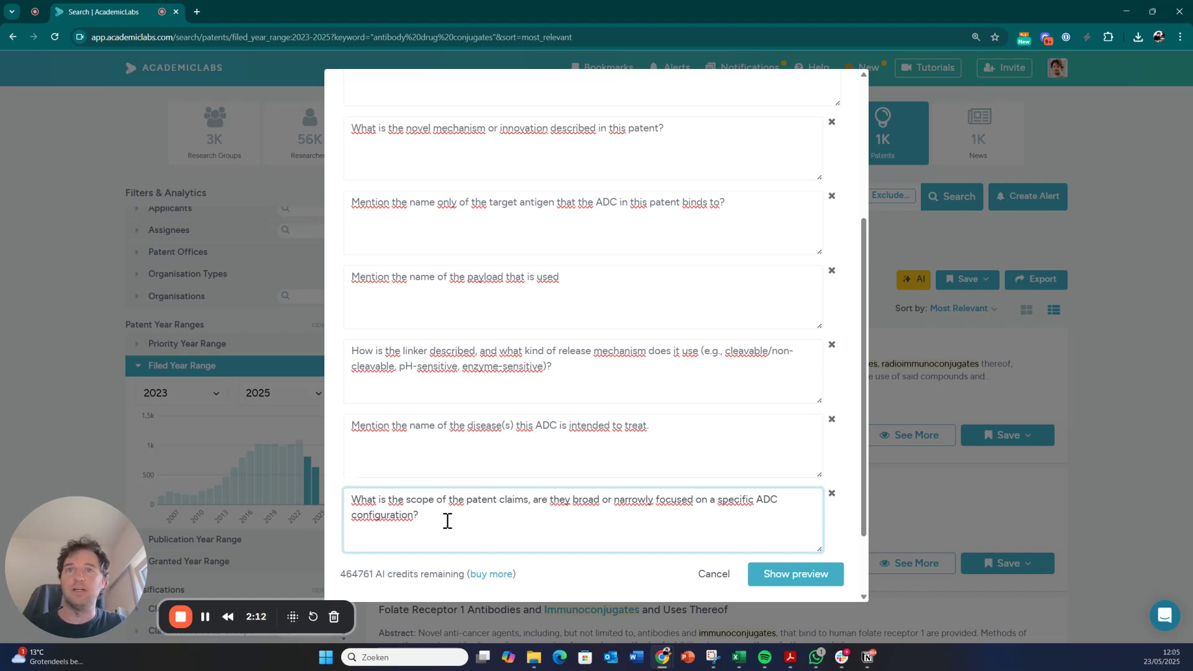
Add the question "Are manufacturing, formulation, or delivery methods described in the claims or abstract, yes or no?".
scroll(463, 529, down, 1)
scroll(463, 528, down, 1)
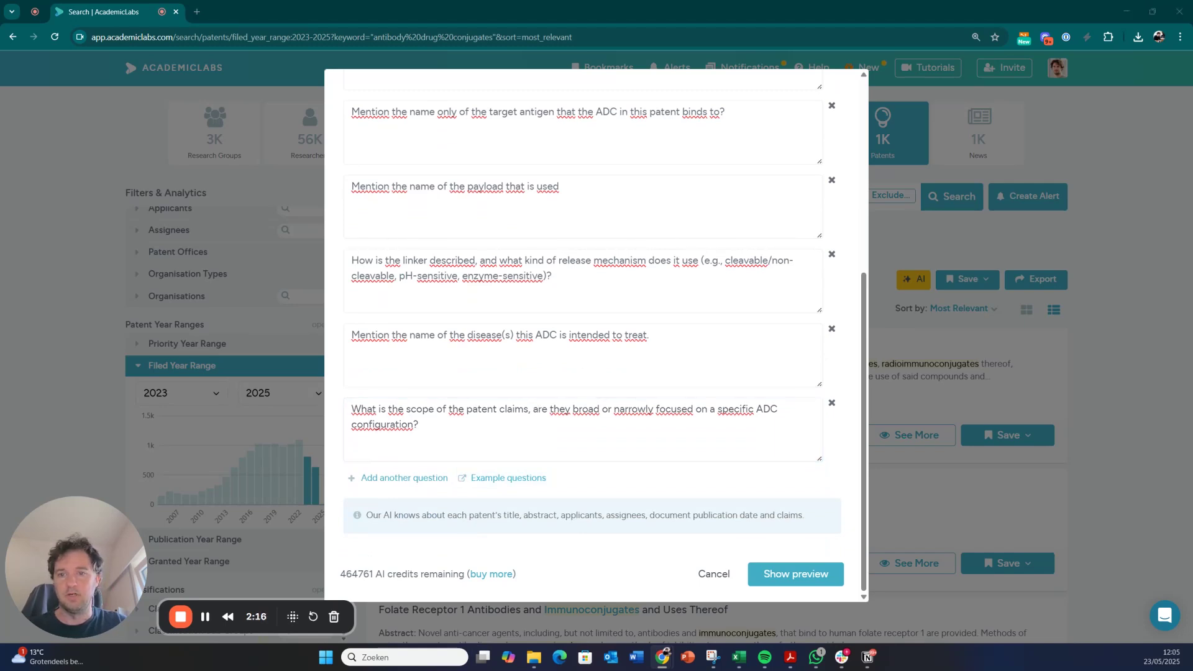
click(383, 485)
text(Are manufacturing, formulation, or delivery methods described in the claims or abstract?)
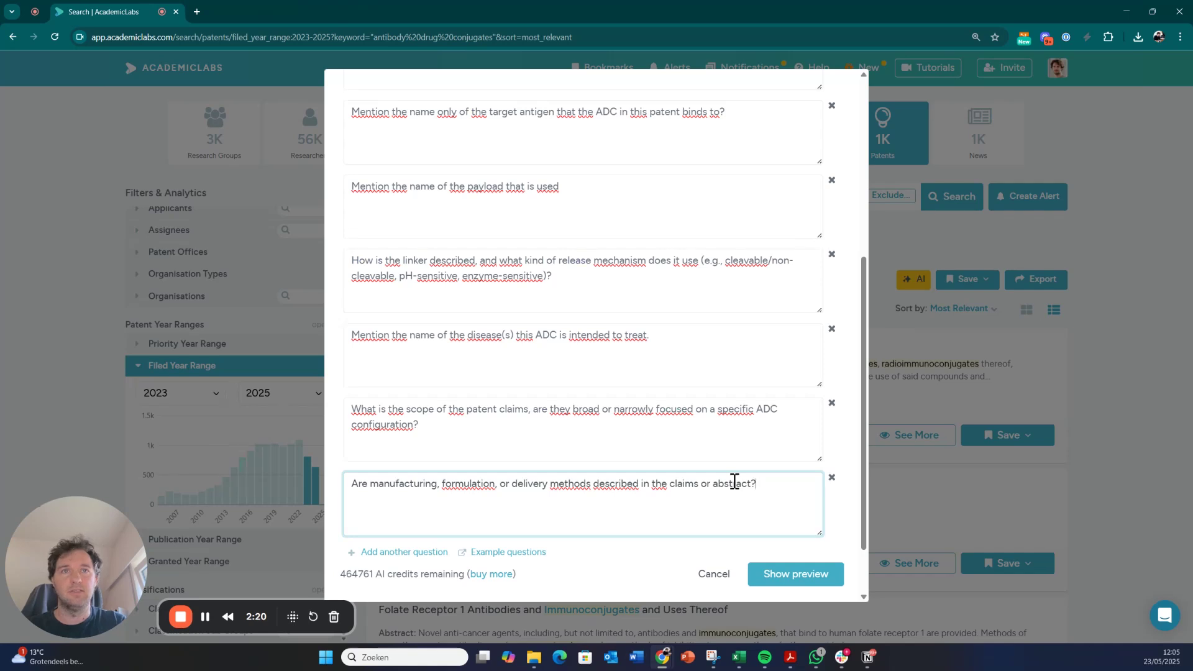
text(yes)
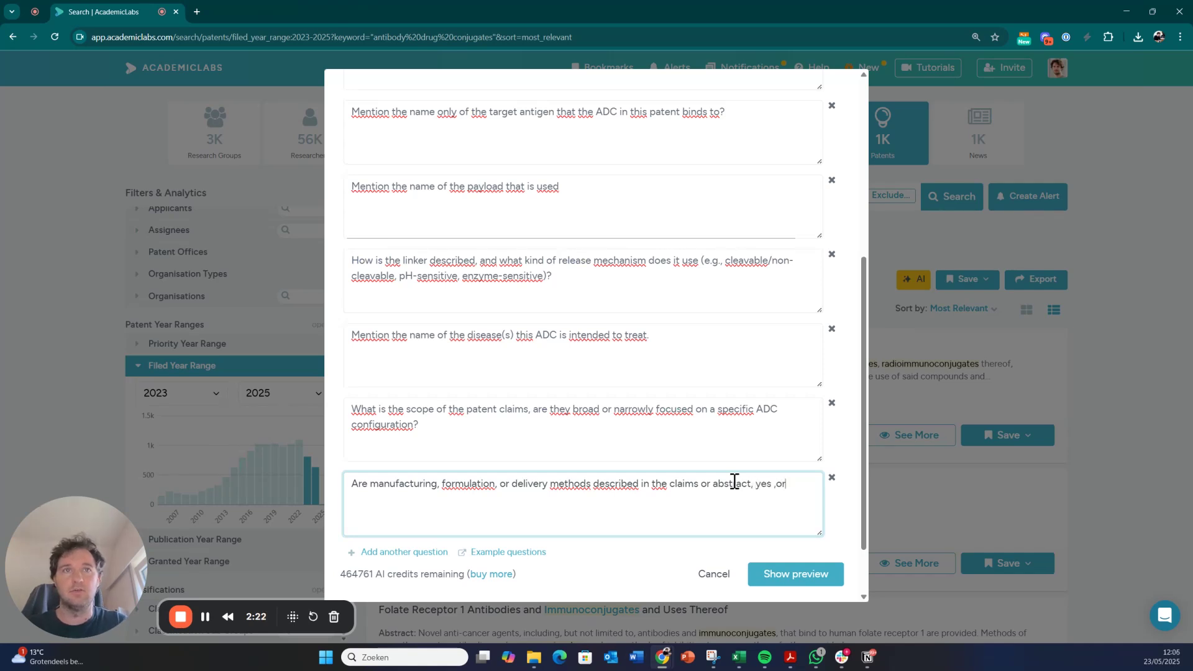
text( or no?)
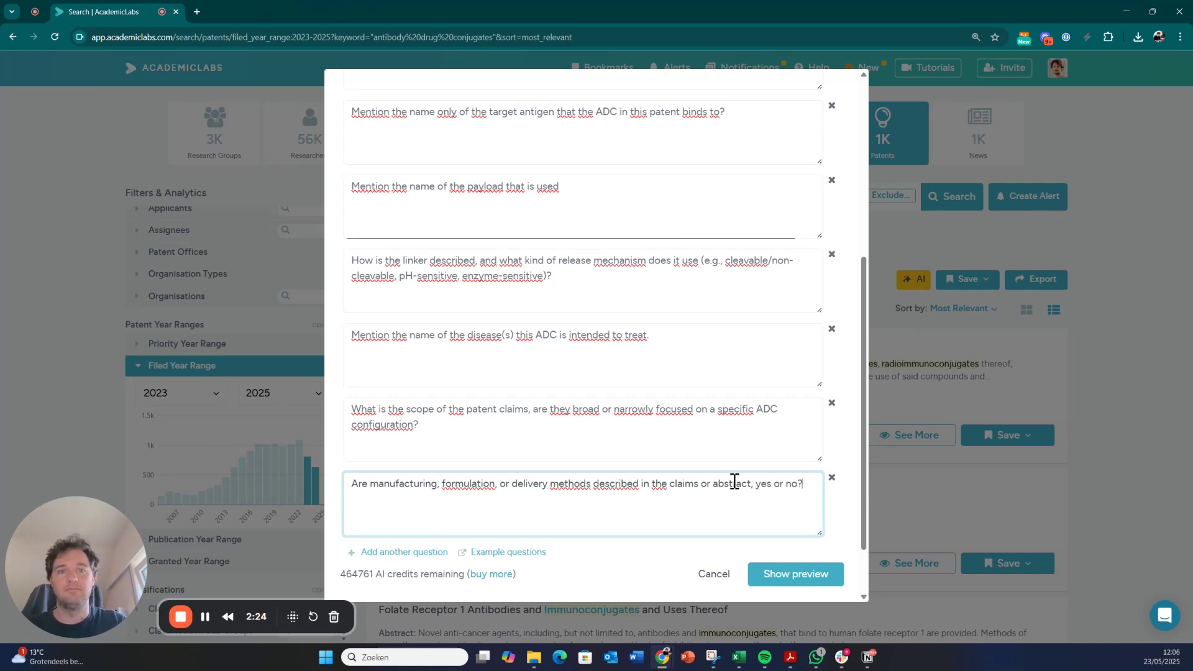
Add the question "What stage of development is implied (e.g., early discovery, preclinical, clinical, platform technology)?".
key(alt+Tab)
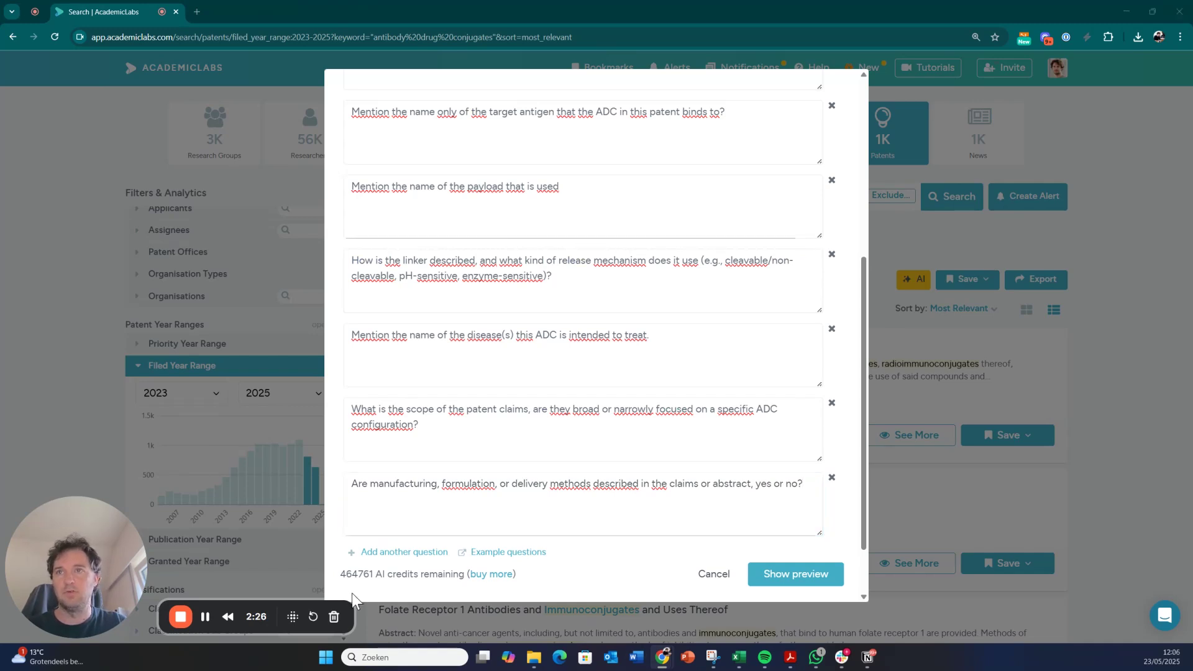
click(407, 552)
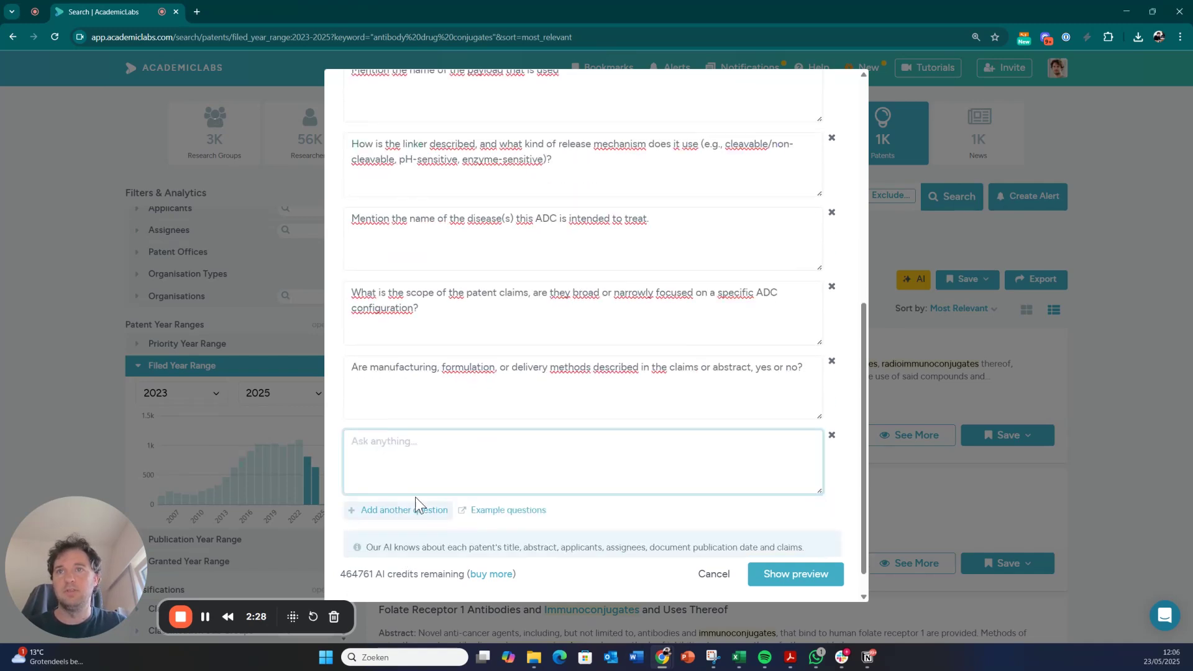
text(What stage of development is implied (e.g., early discovery, preclinical, clinical, platform technology)?)
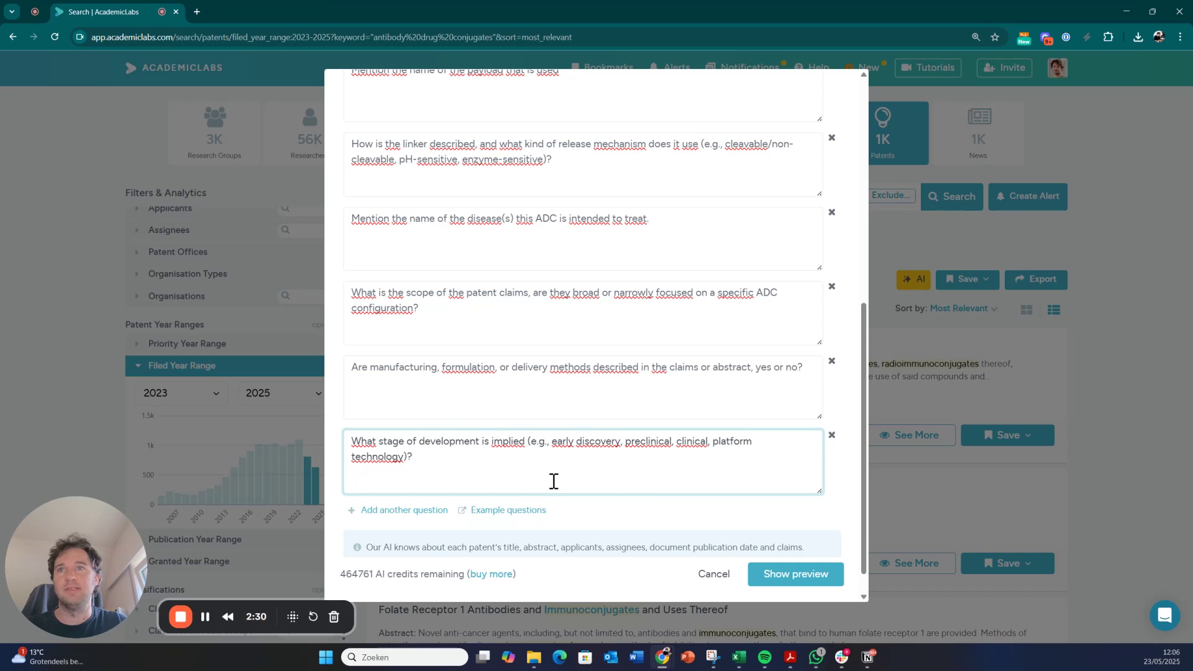
Insert ", answer with Early Discovery, Preclinical, Clinical, Platform technology, or Other." after "implied" in the development stage question.
click(528, 440)
text(answer w)
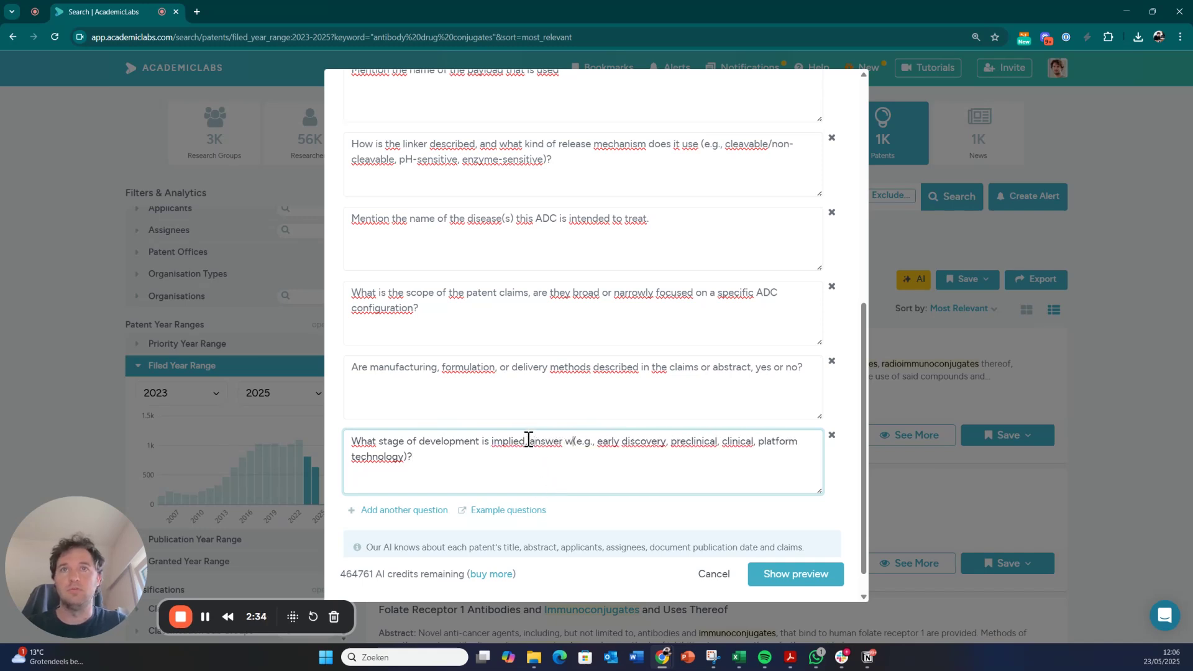
text(ith Early Dis)
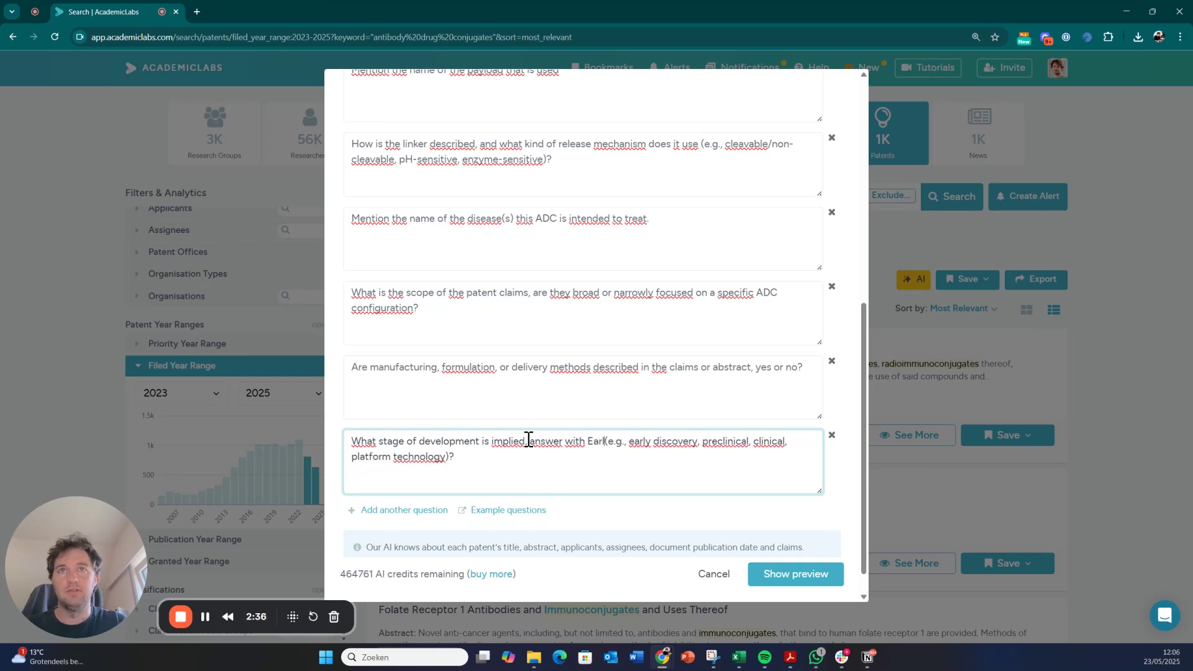
text(covery, Precl)
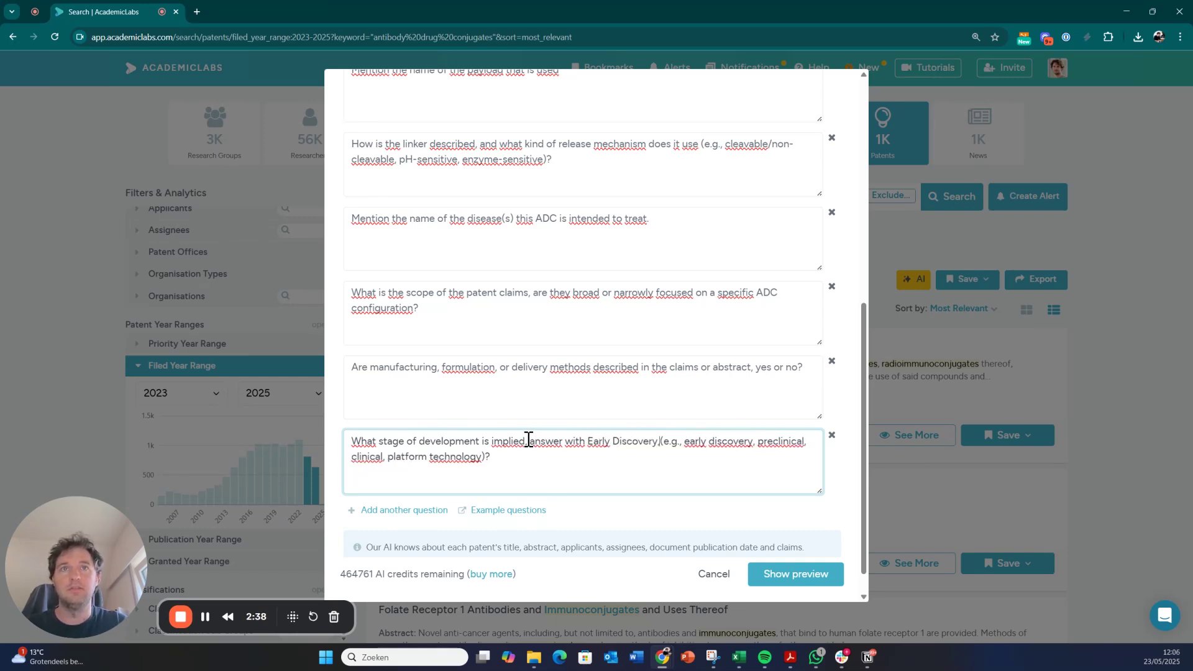
text(inical, Clinica)
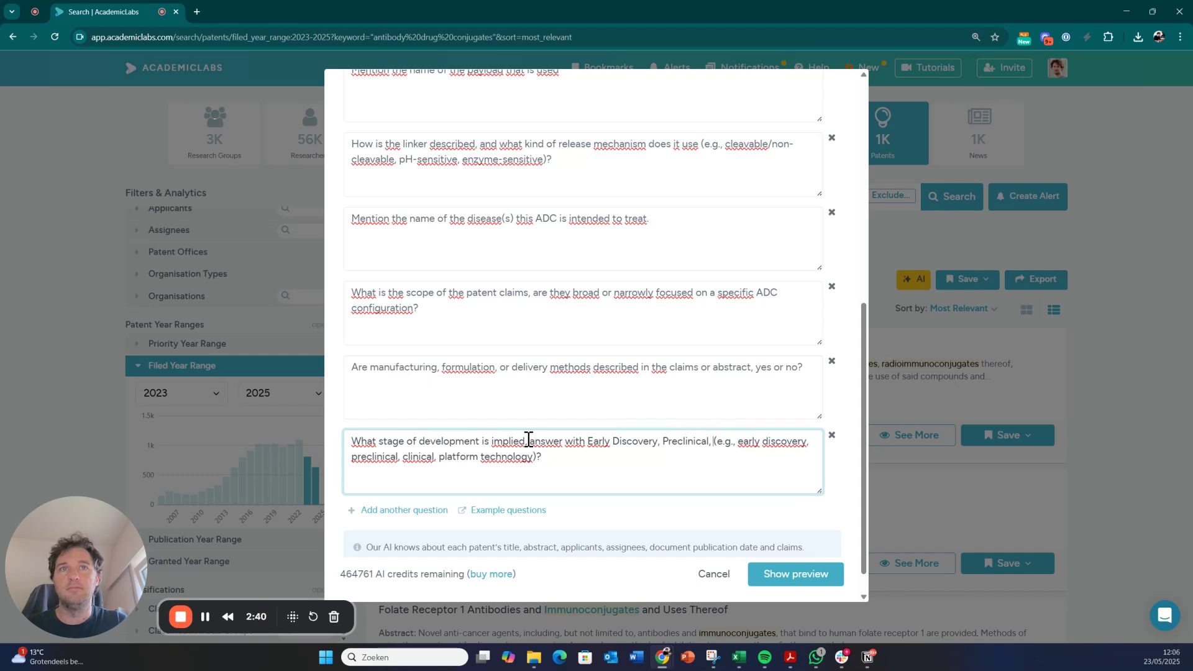
text(l, P(e.g., early discovery, preclinical, clinical, plat)
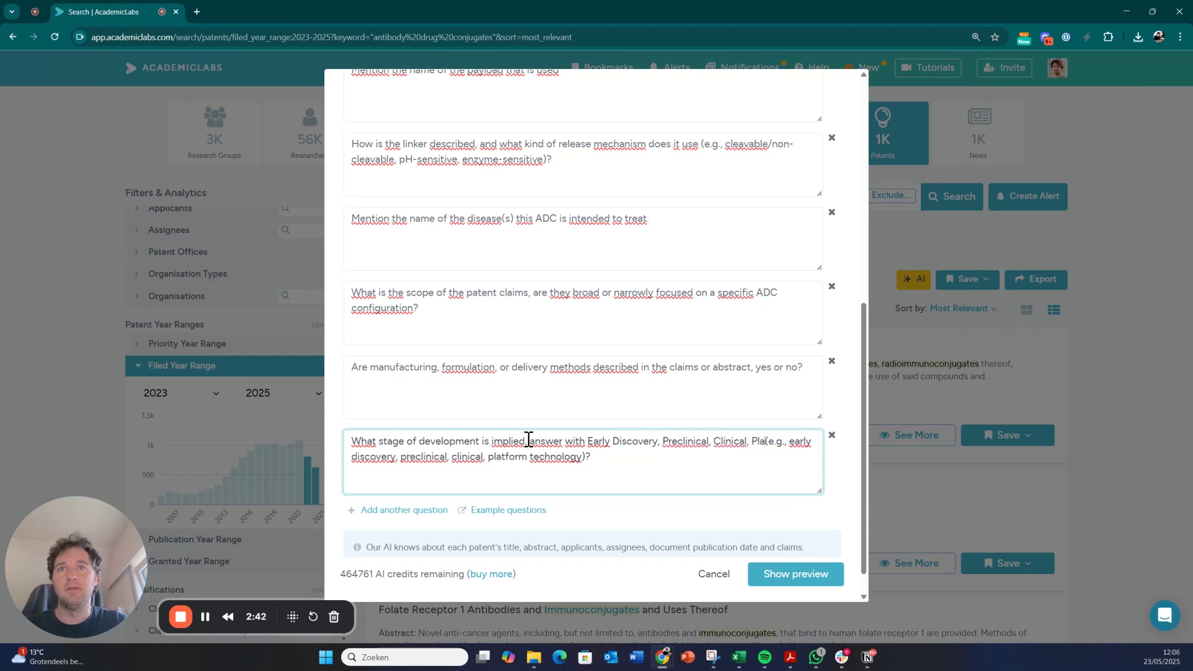
key(BackSpace)
key(BackSpace)
key(BackSpace)
text(lat)
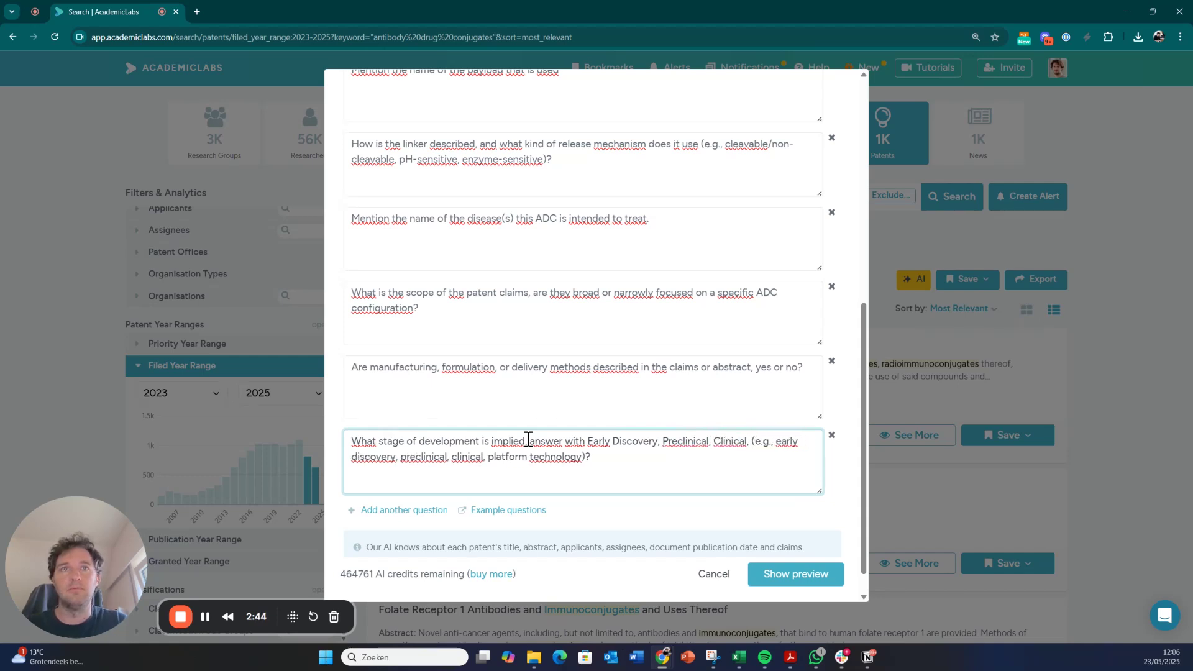
text(form t)
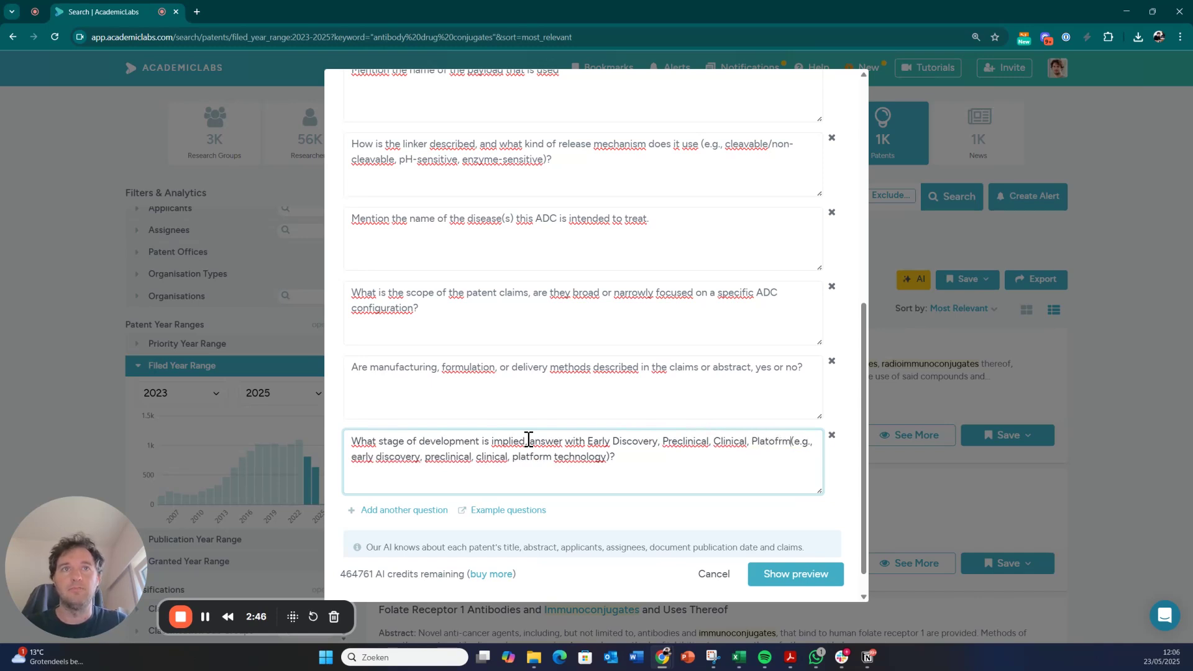
text(echnologyu)
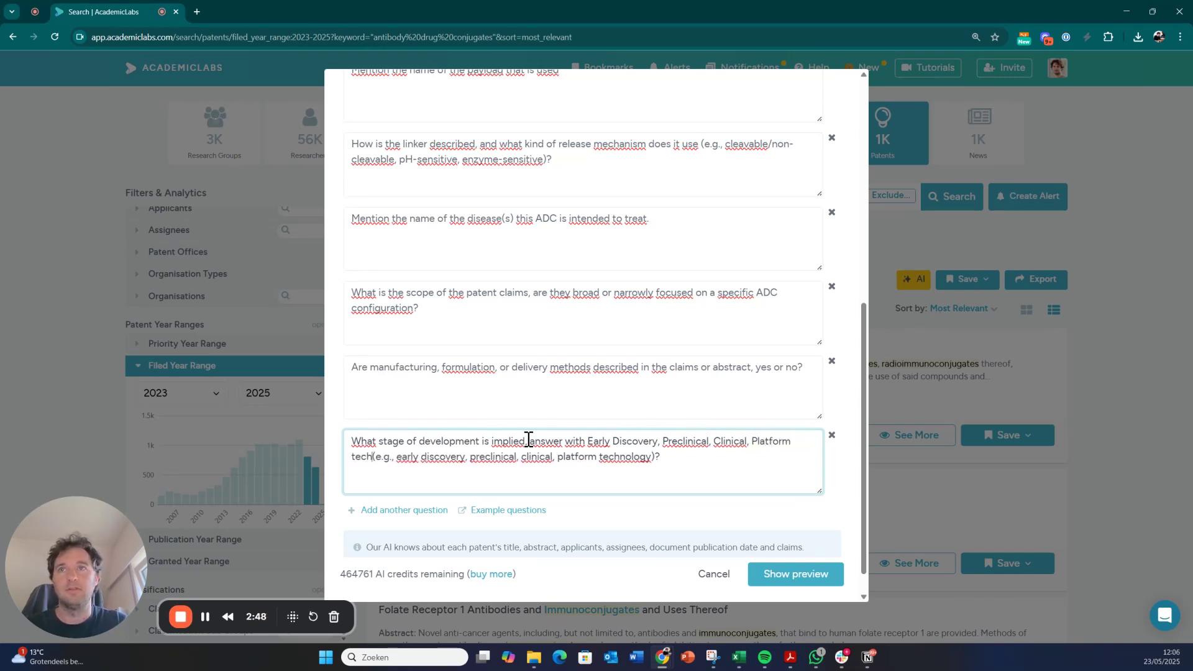
key(BackSpace)
key(BackSpace)
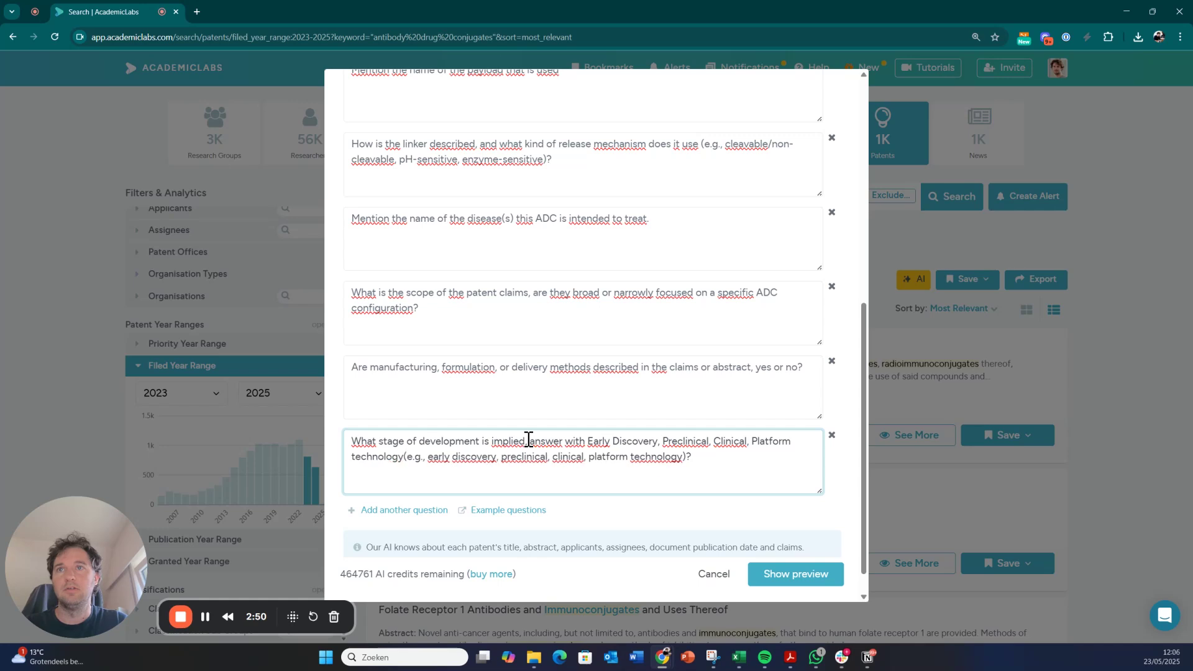
text(, or Other.)
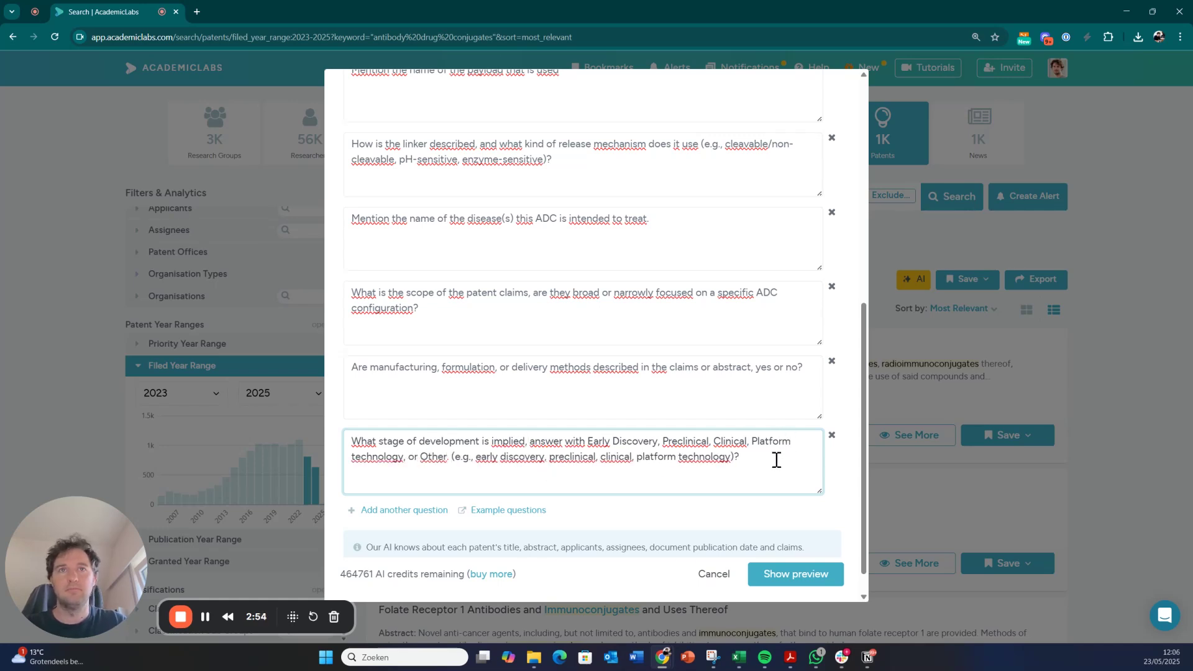
Remove the parenthesised examples from the development stage question so that it ends with "or Other.".
drag(776, 460, 449, 458)
key(BackSpace)
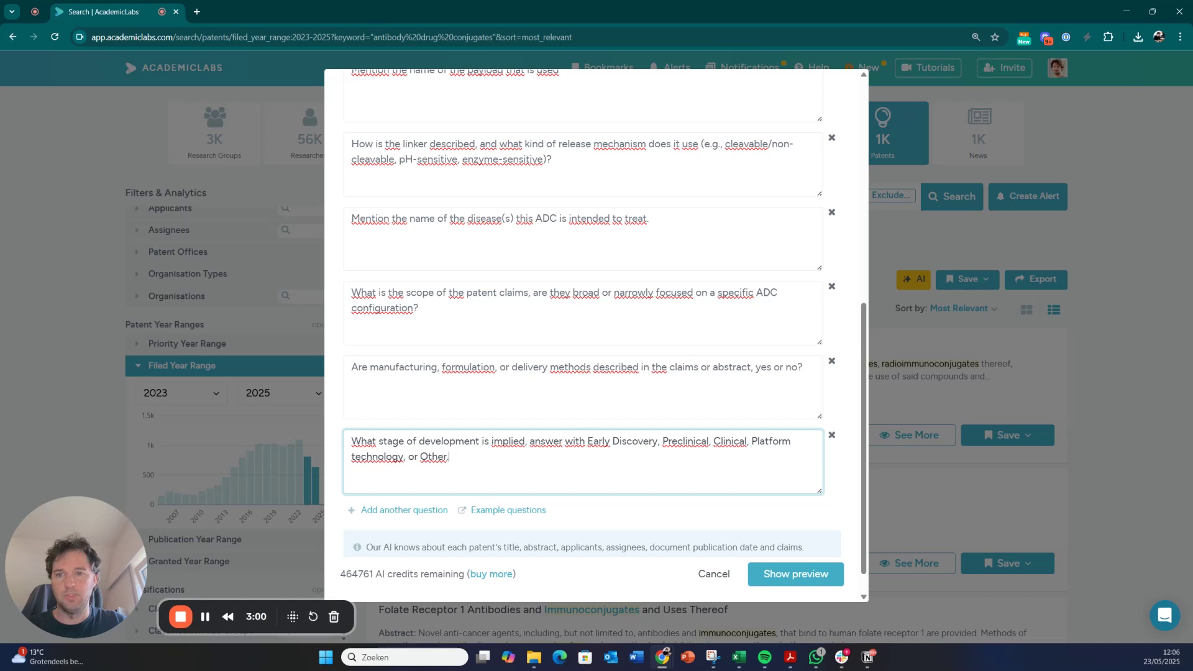
text(.)
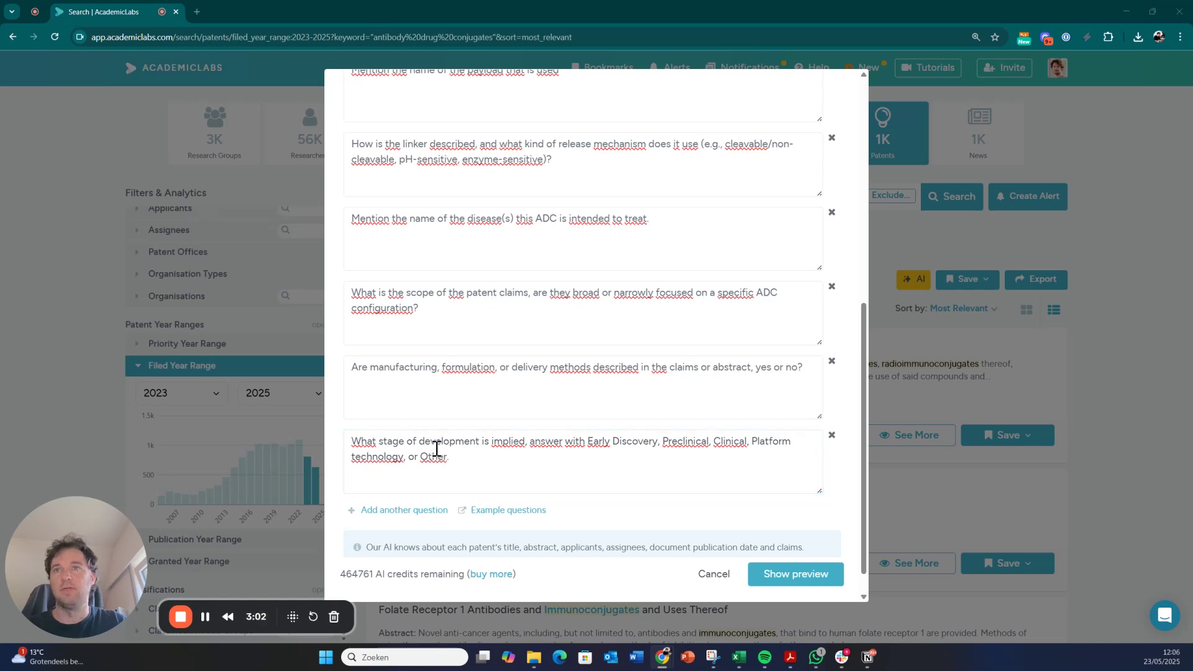
Add the question "Which antibody format is used (e.g., full IgG, Fab, scFv, bispecific, nanobody), just mention the name.".
click(404, 509)
click(407, 509)
key(ctrl+minus)
text(Which antibody format is used (e.g., full IgG, Fab, scFv, bispecific, nanobody)?)
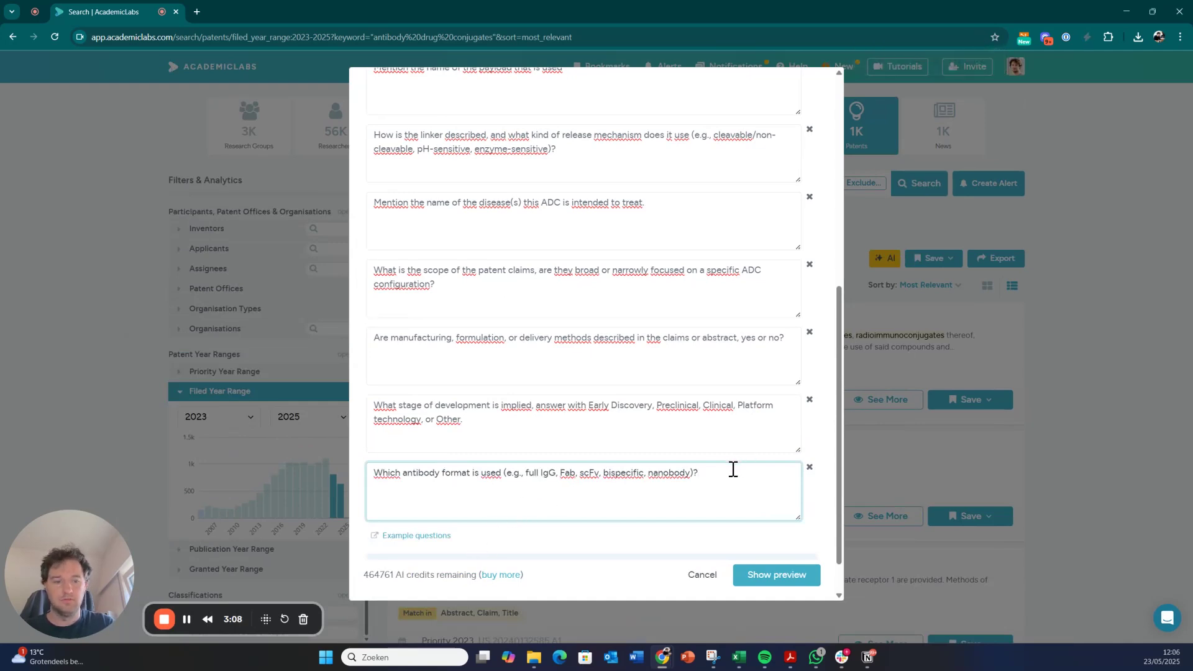
text(t mention)
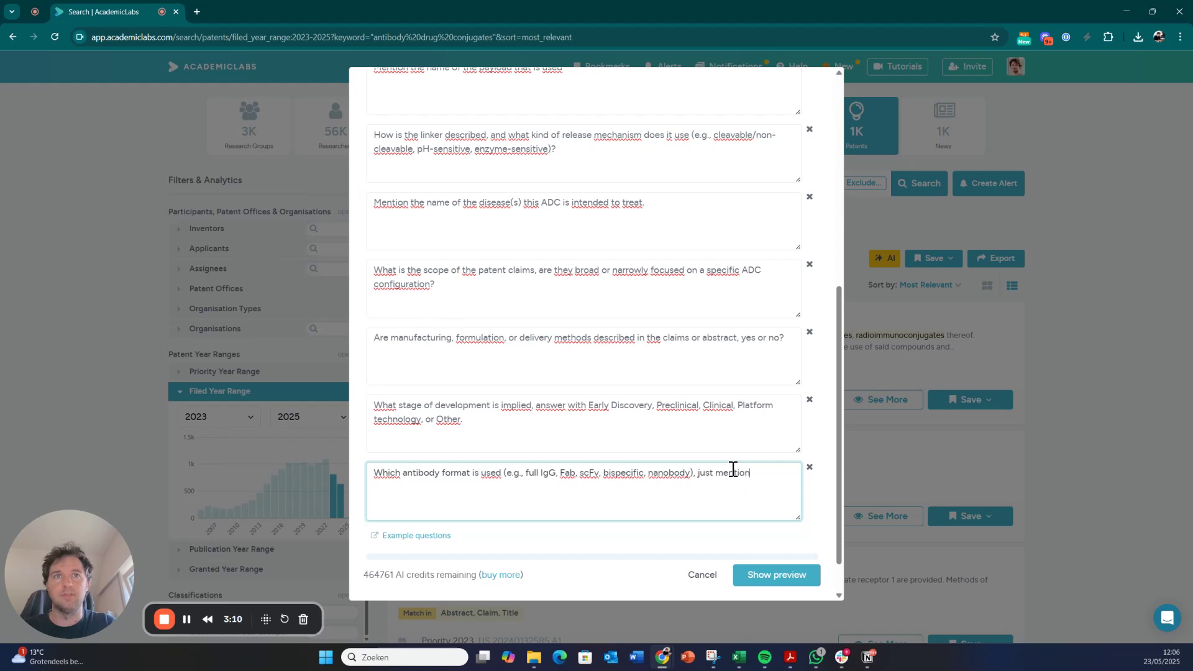
text( the name.)
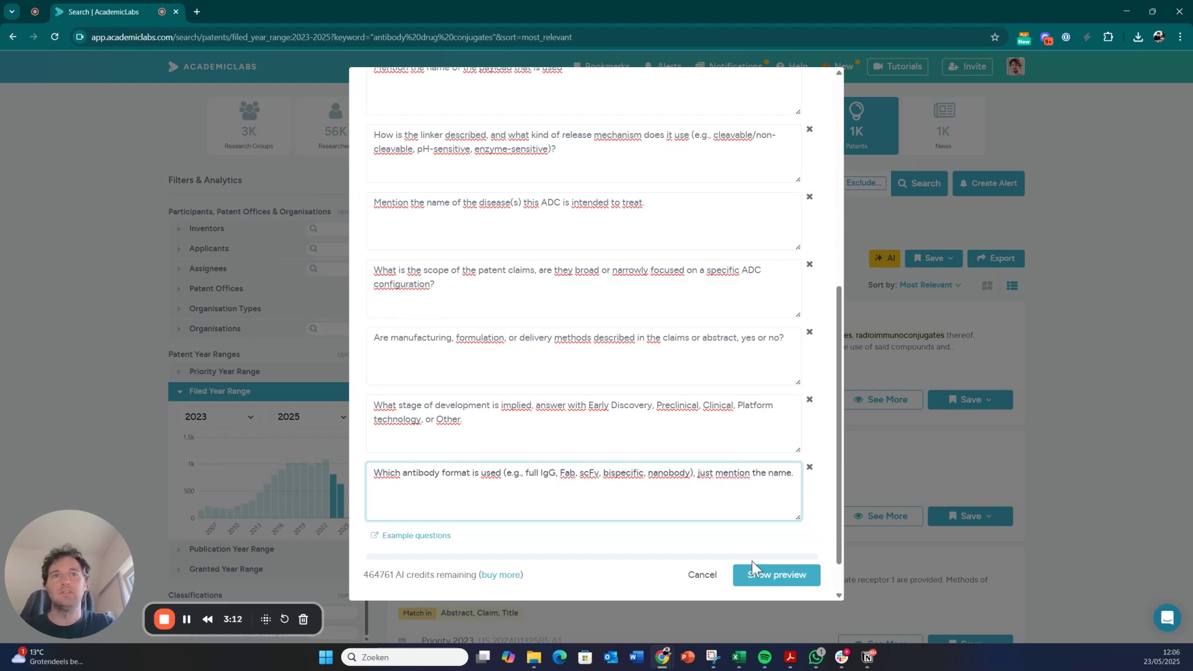
Generate the analysis preview and expand the results for the patent "Method for Producing an Immunoconjugate".
click(772, 573)
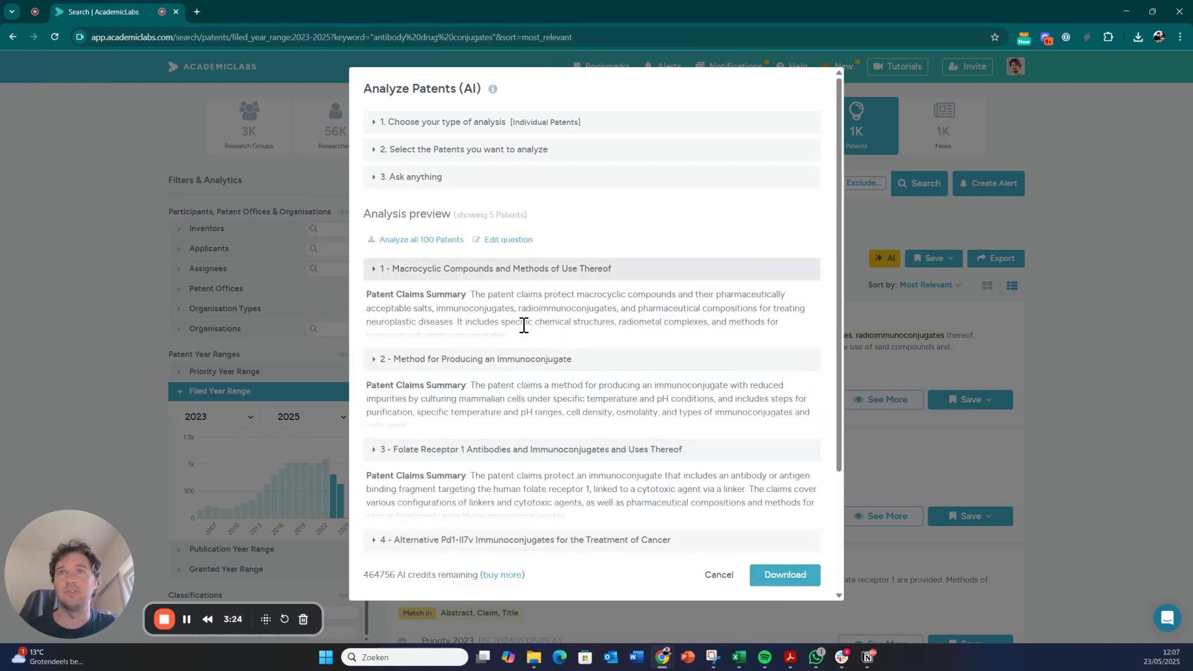
click(521, 364)
scroll(521, 405, down, 1)
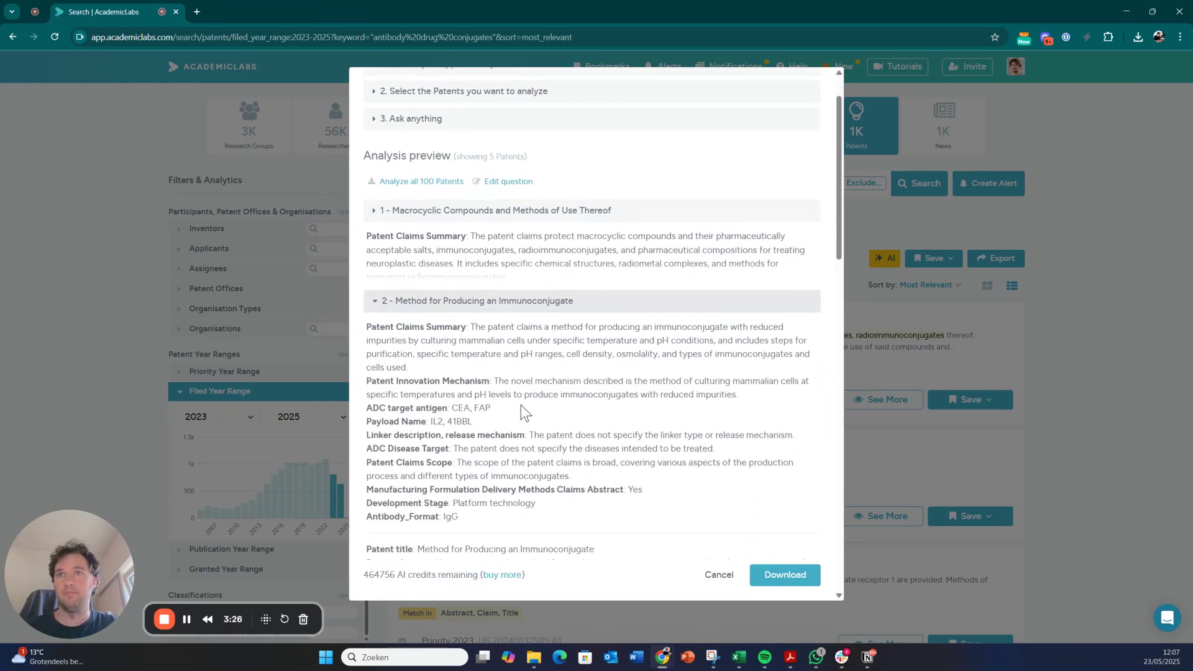
Examine the patent's answers on target antigen, payload, development stage and manufacturing methods, along with its source abstract and claims.
drag(478, 407, 449, 407)
click(434, 422)
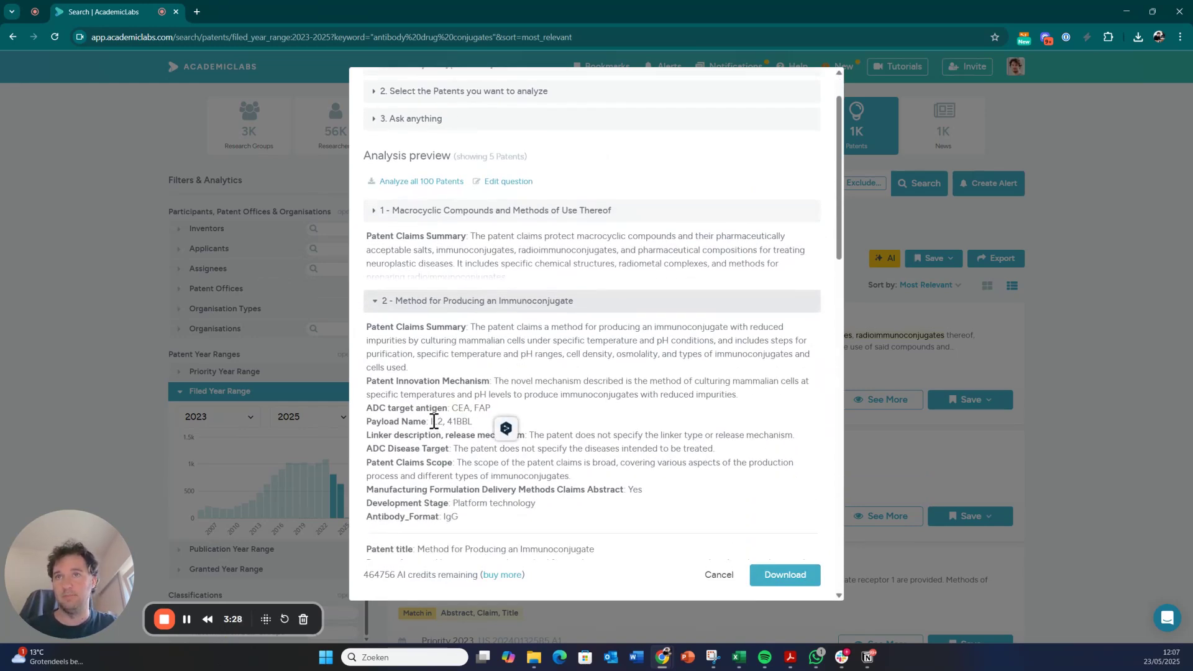
double_click(501, 506)
drag(650, 491, 610, 491)
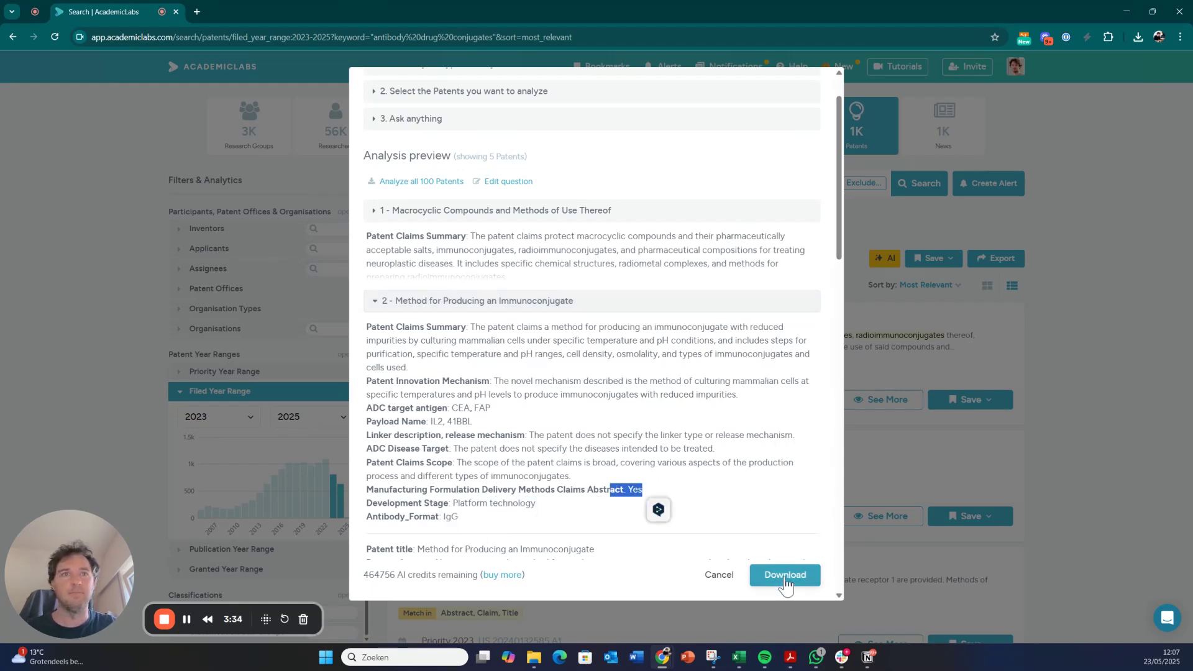
scroll(580, 413, down, 6)
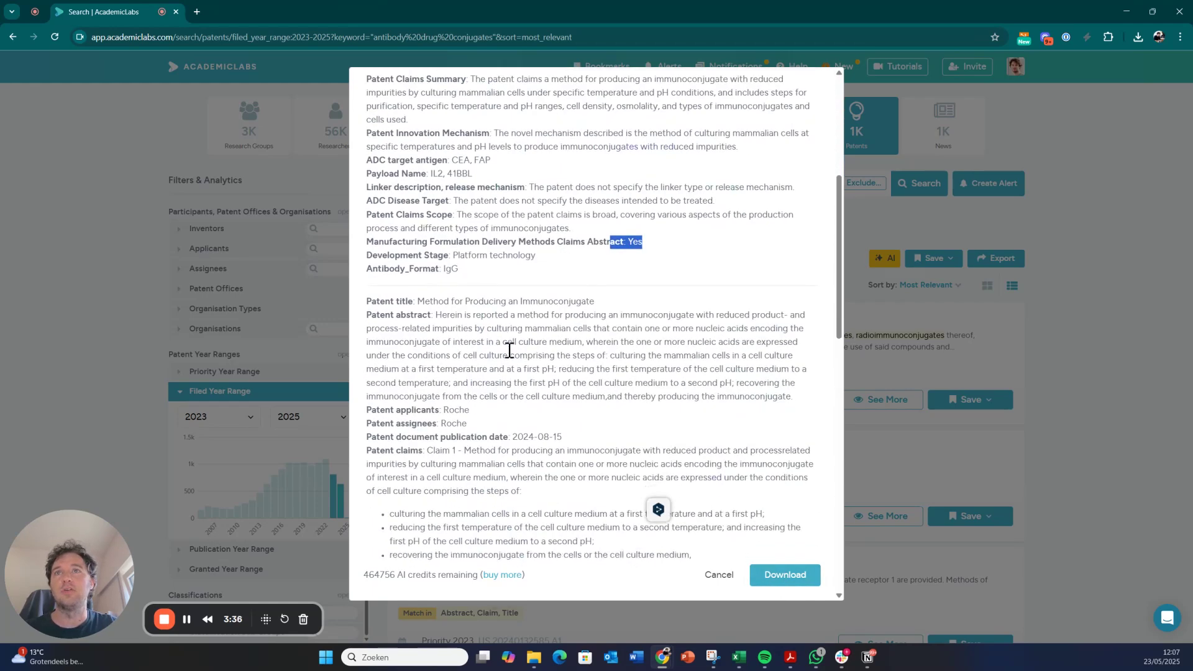
scroll(497, 279, down, 2)
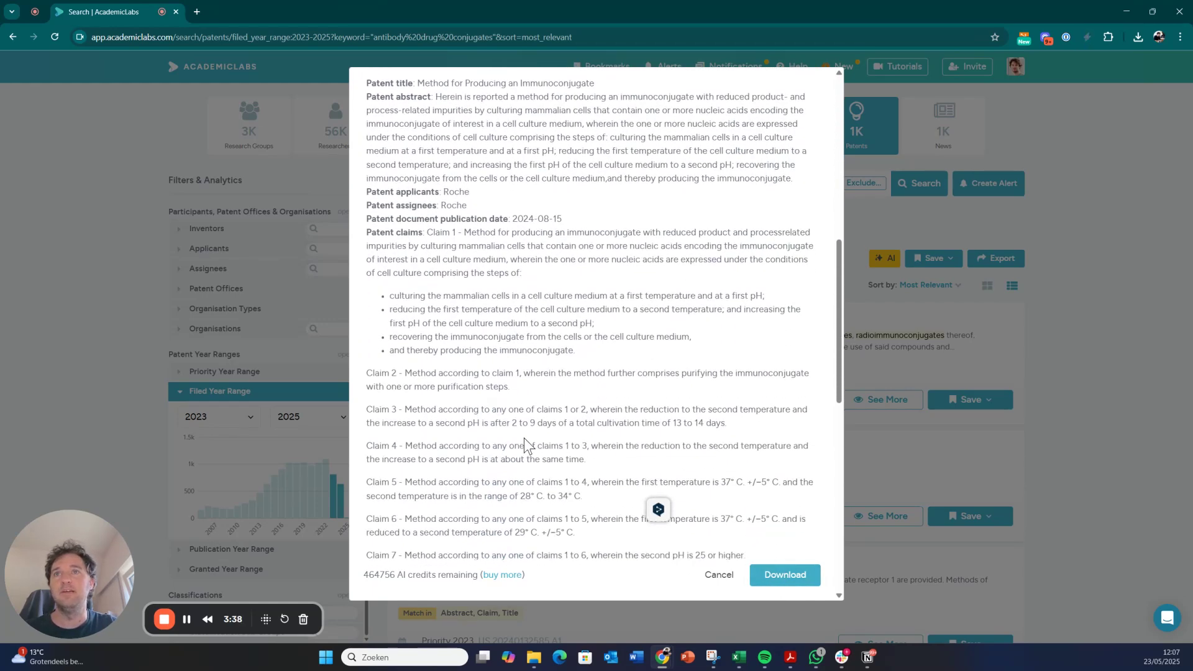
scroll(600, 450, up, 4)
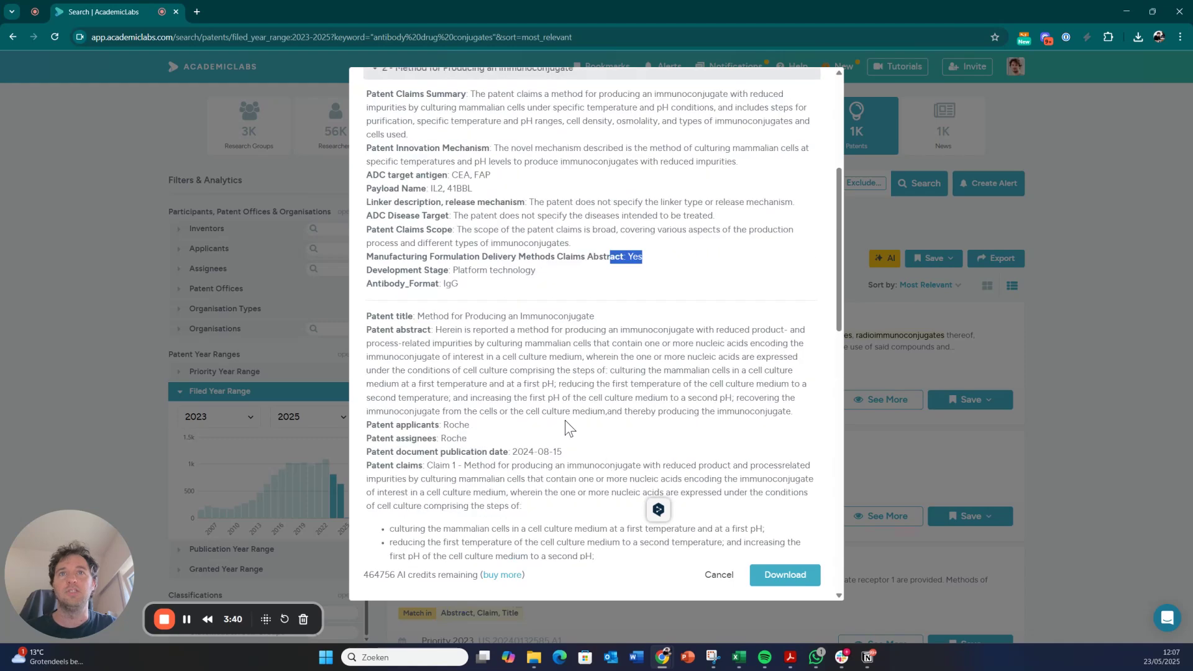
Download the AI analysis of all 100 patents and open the exported workbook in Excel with editing enabled.
click(787, 576)
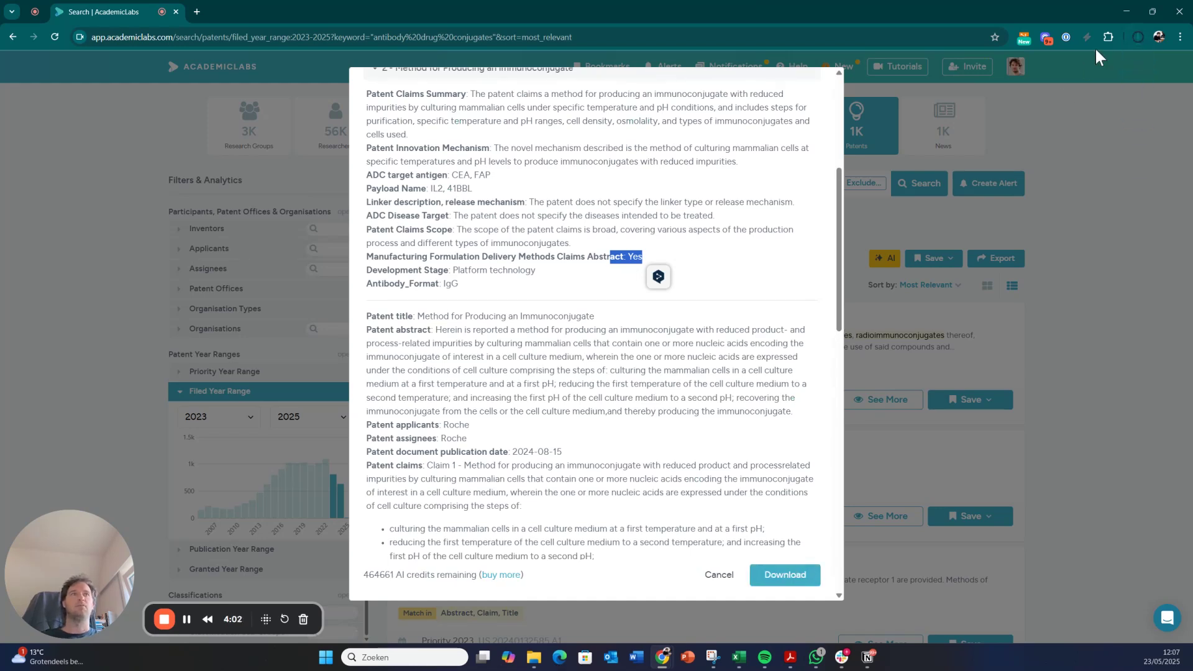
click(1137, 37)
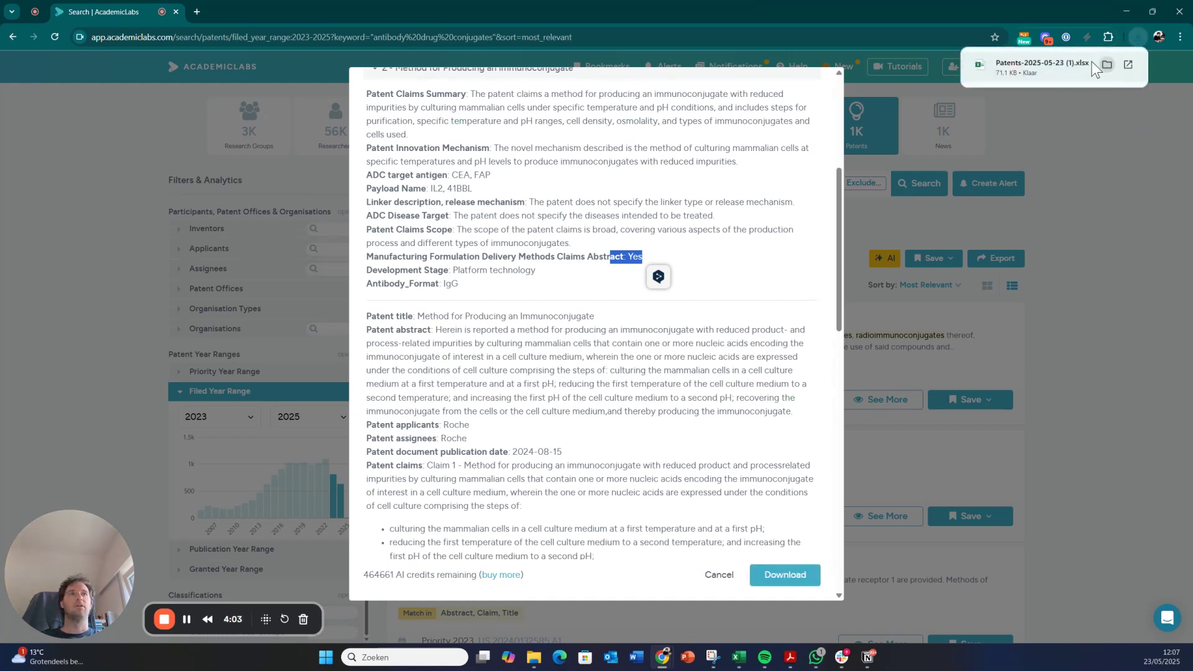
click(1047, 69)
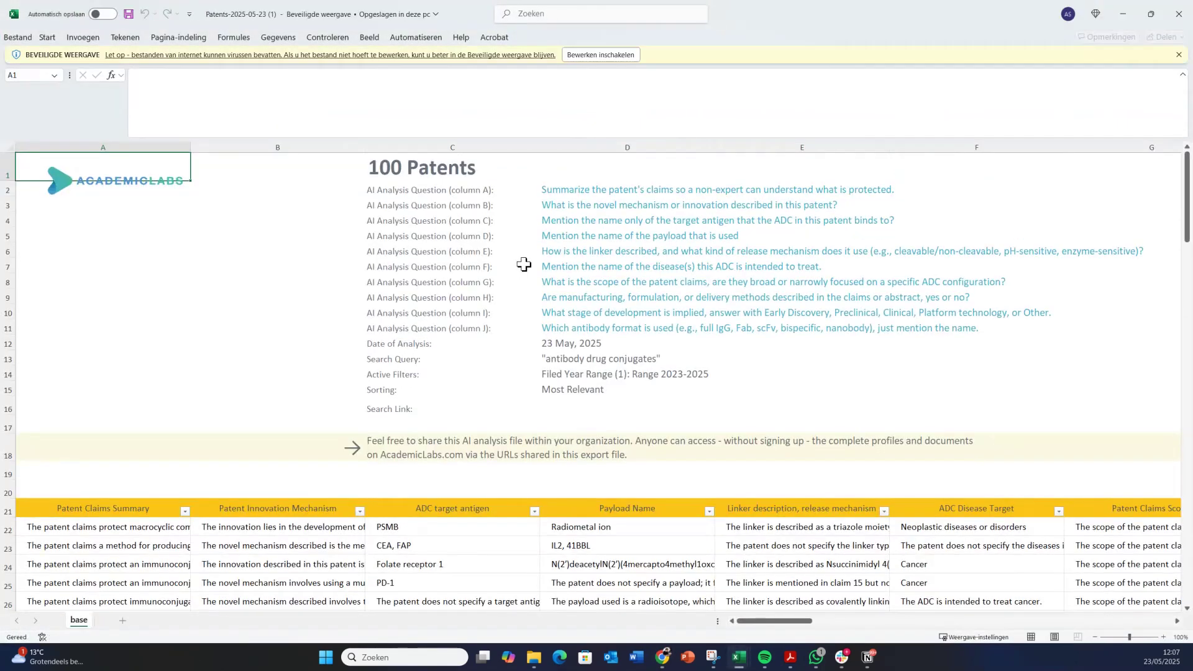
click(600, 55)
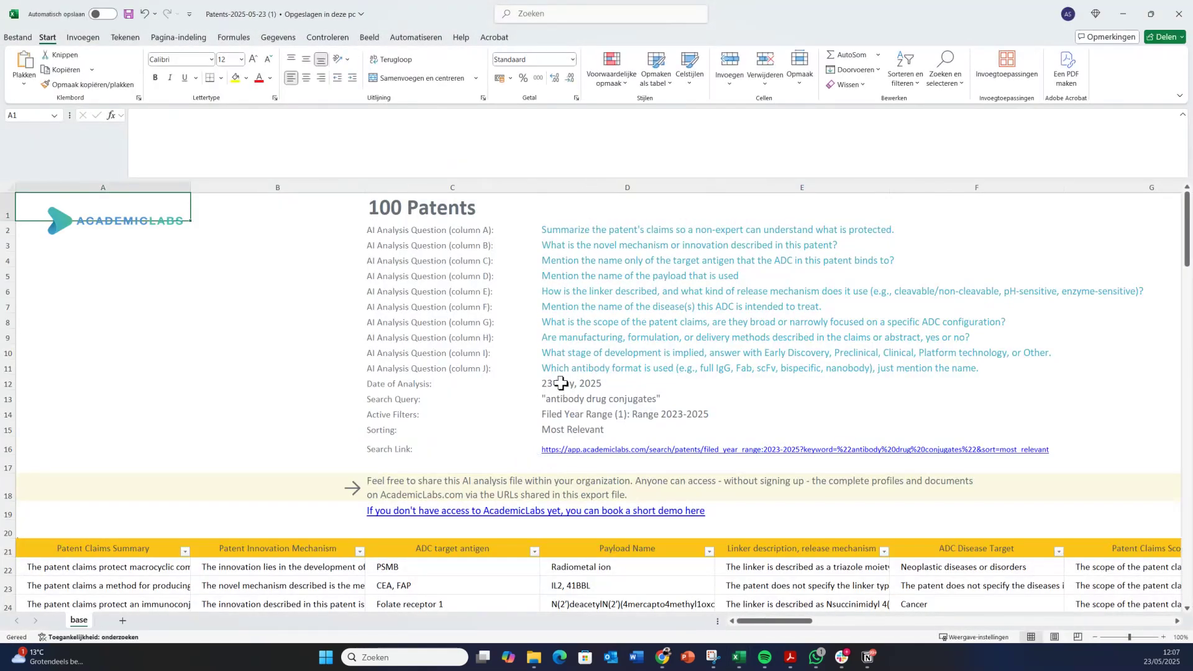
Review the results table's column headings in row 21, from Patent Claims Summary to ADC Disease Target.
scroll(587, 466, down, 2)
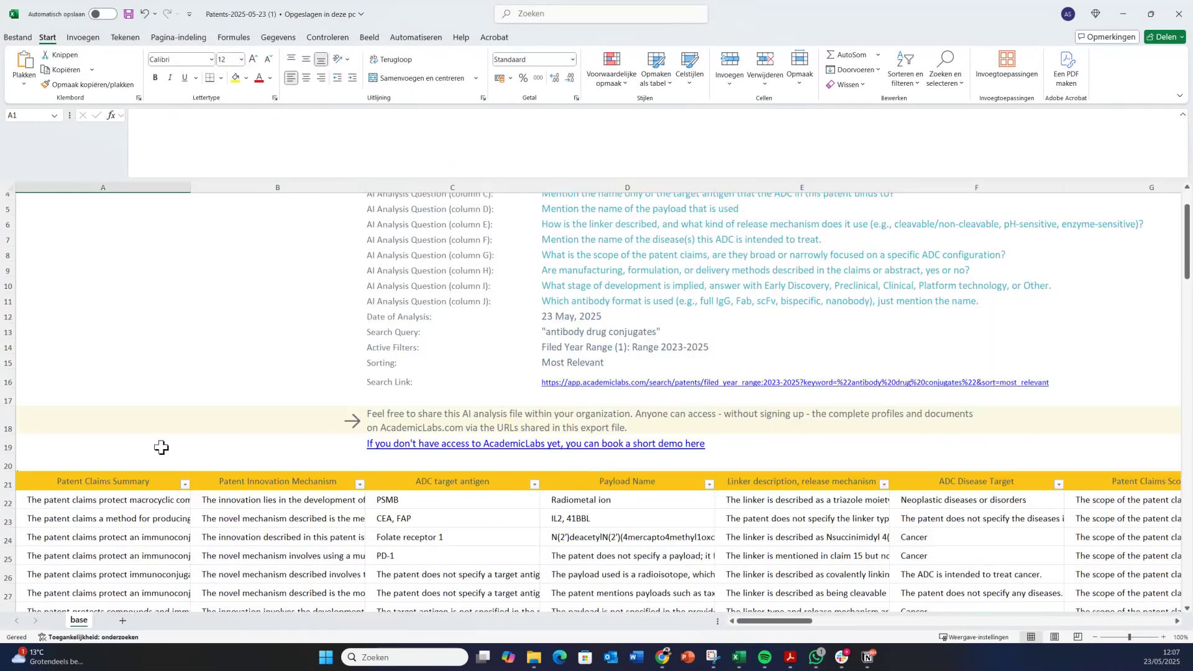
drag(137, 482, 941, 485)
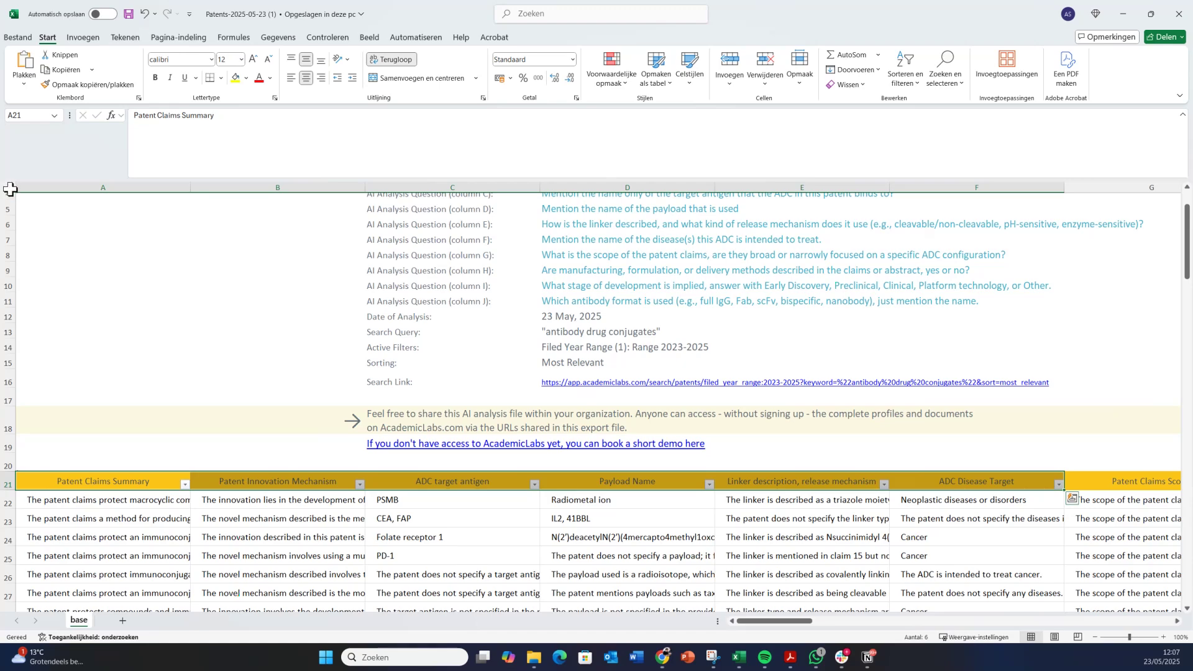
Auto-fit all row heights in the sheet and wrap the text in every cell.
click(7, 188)
double_click(10, 517)
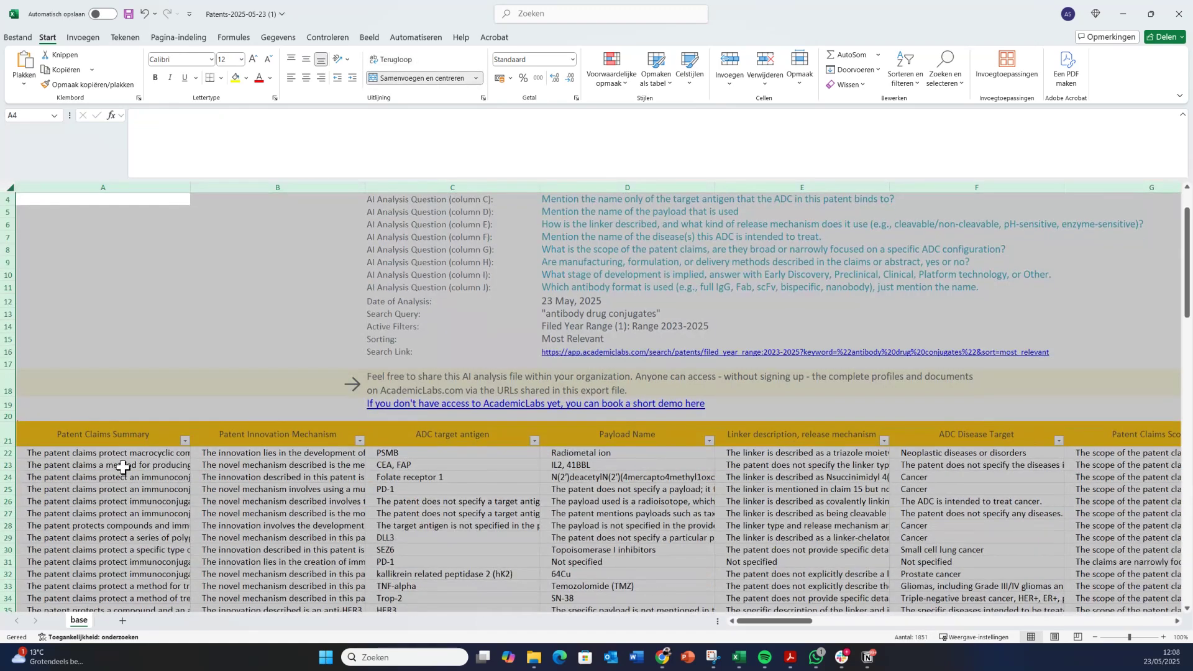
click(392, 59)
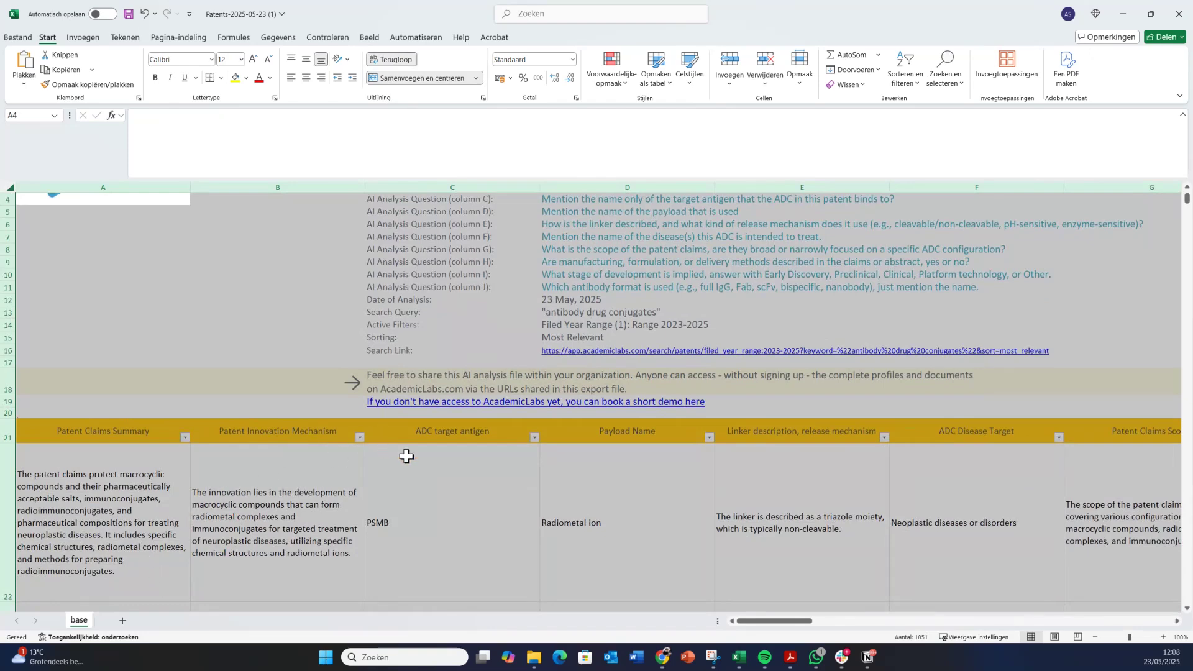
Filter the ADC target antigen column to show only the patents with target HER2.
scroll(447, 471, down, 3)
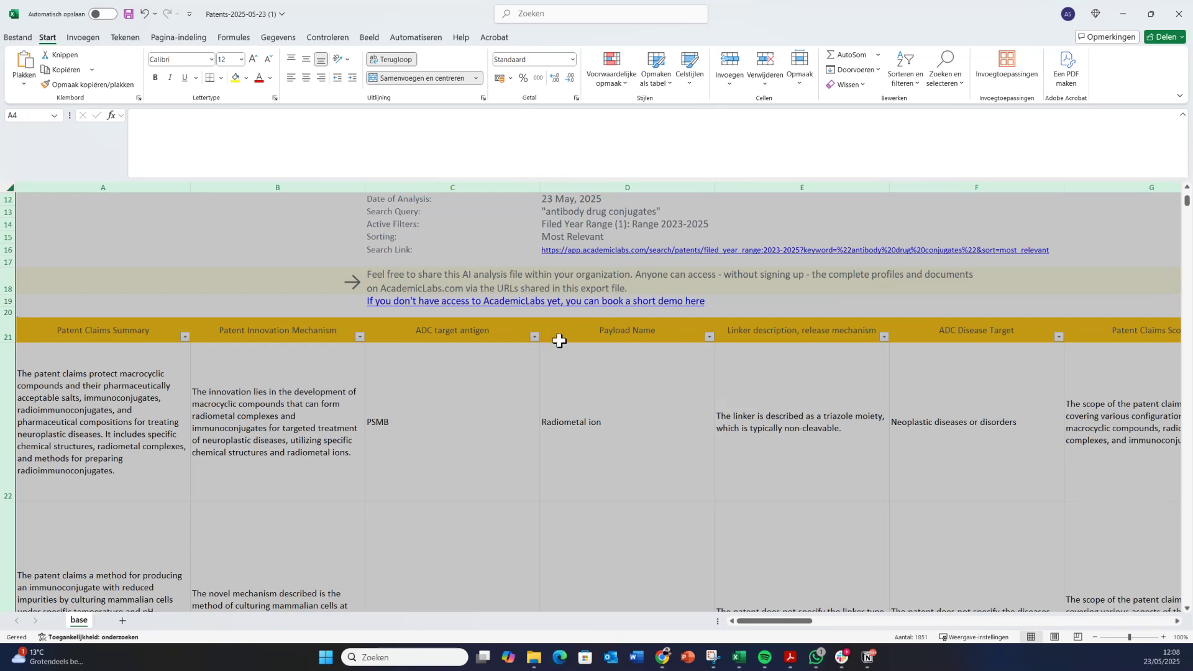
click(534, 337)
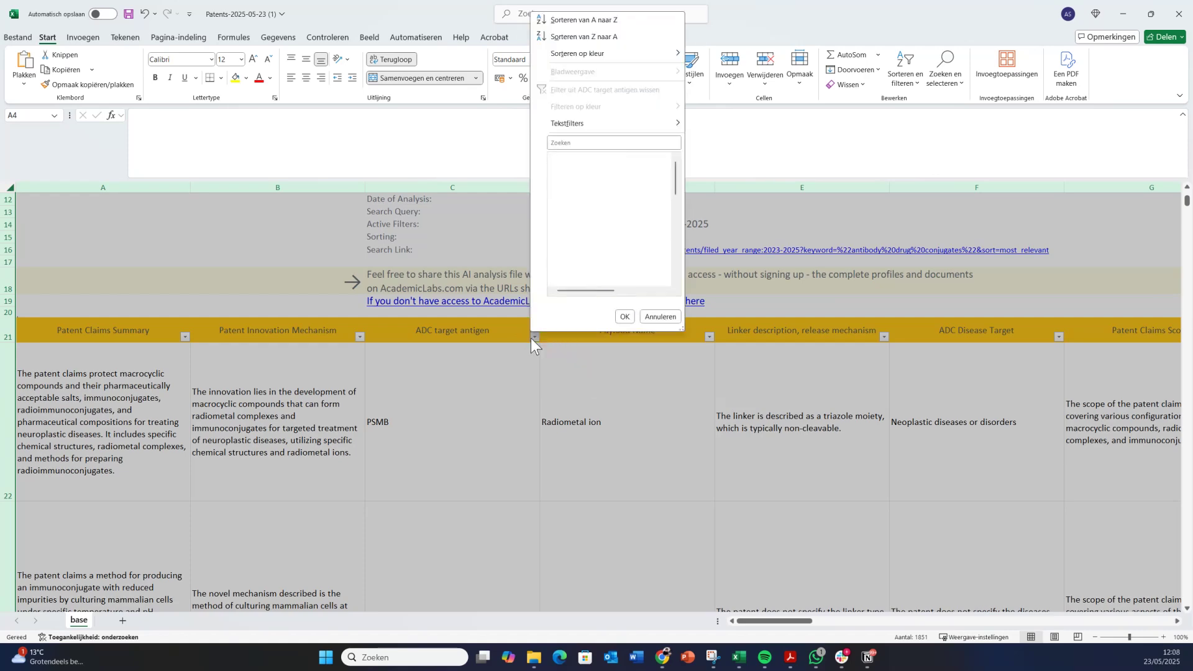
drag(681, 328, 1027, 630)
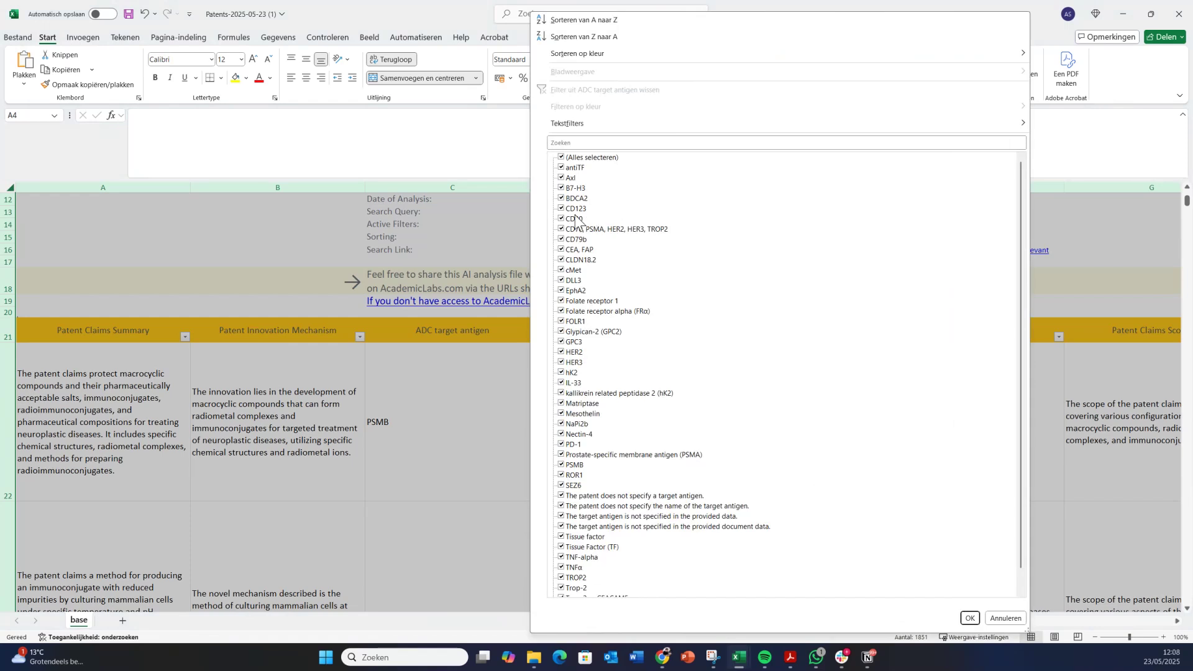
scroll(577, 203, down, 1)
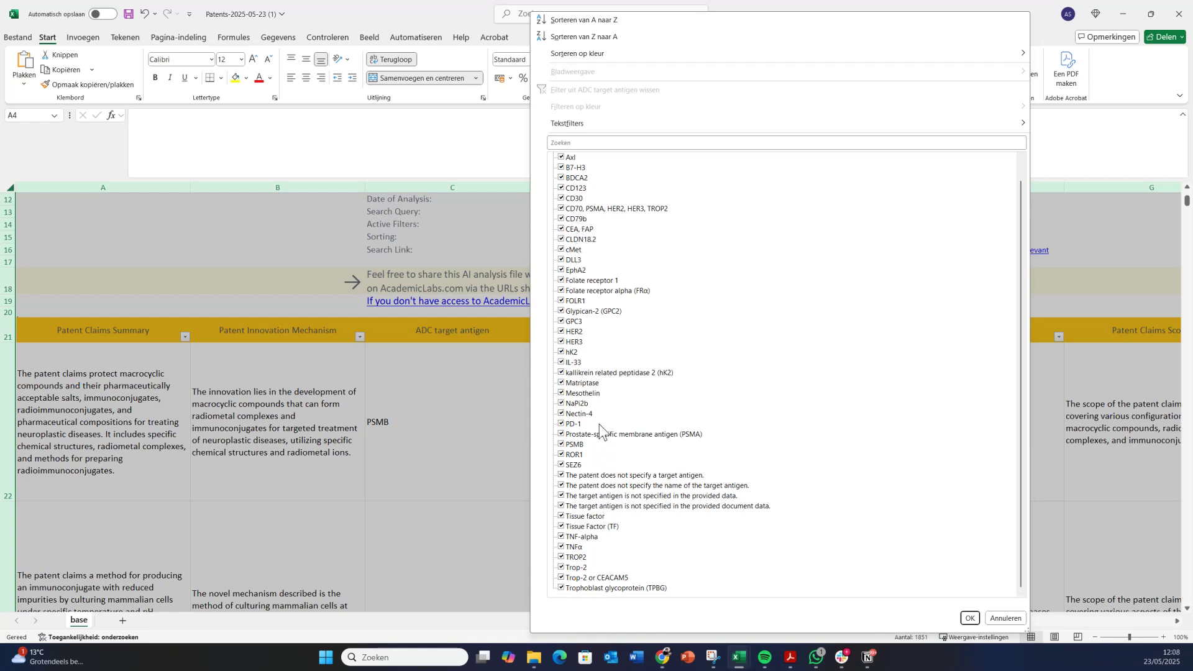
scroll(620, 355, up, 1)
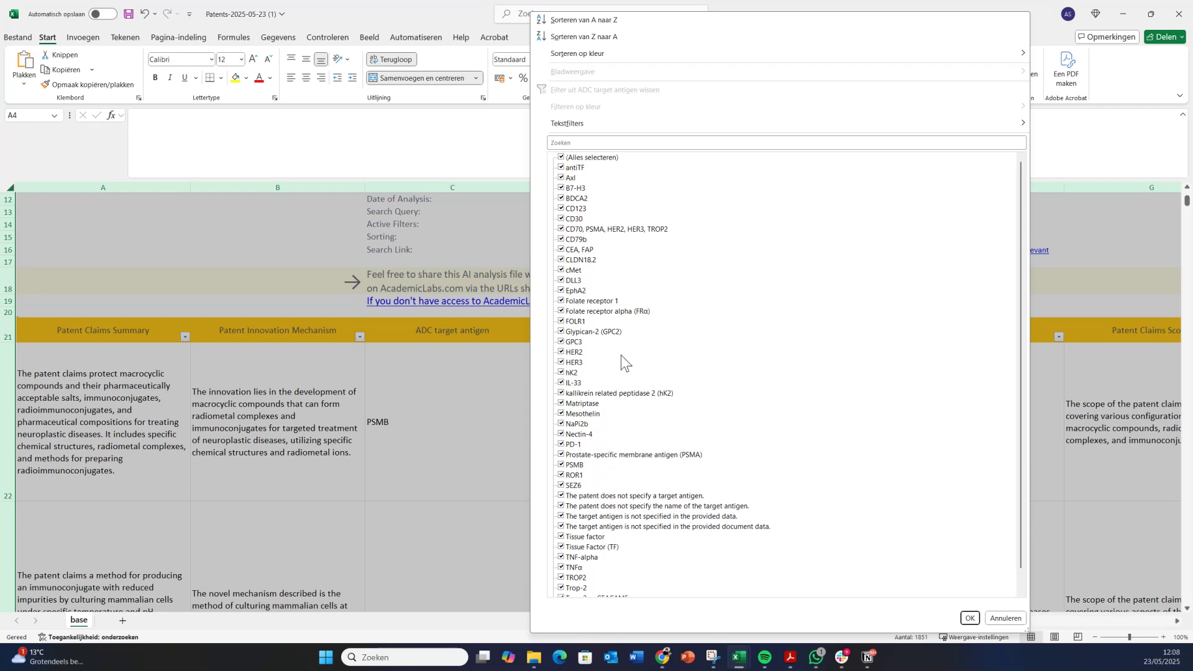
click(574, 158)
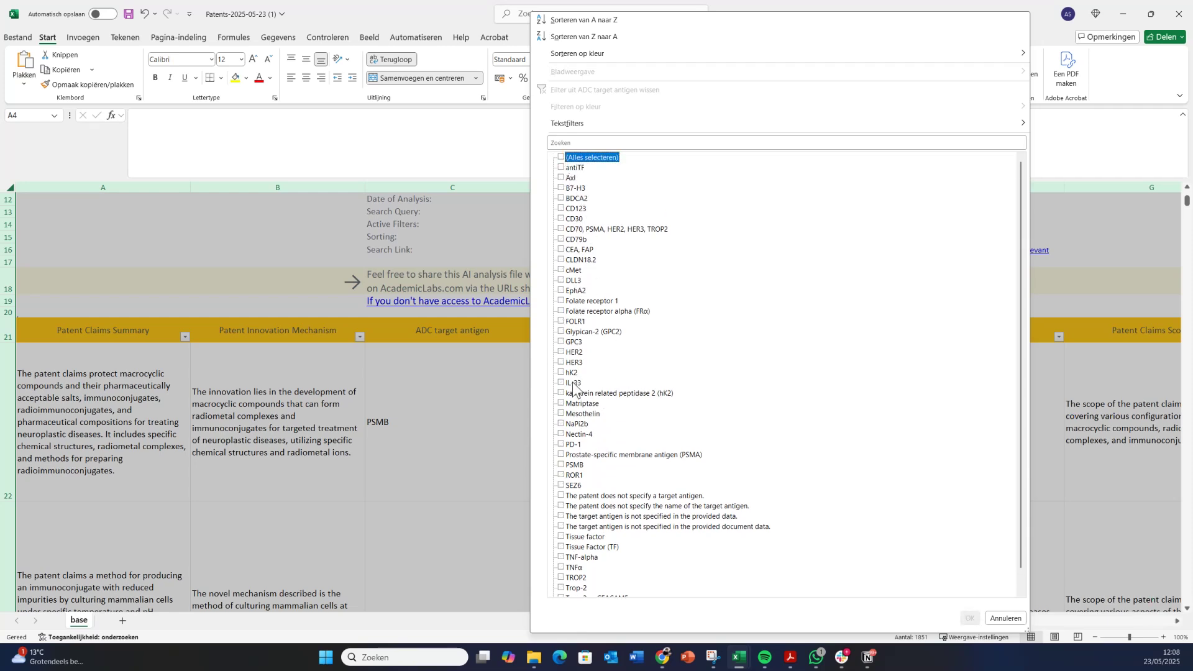
click(572, 352)
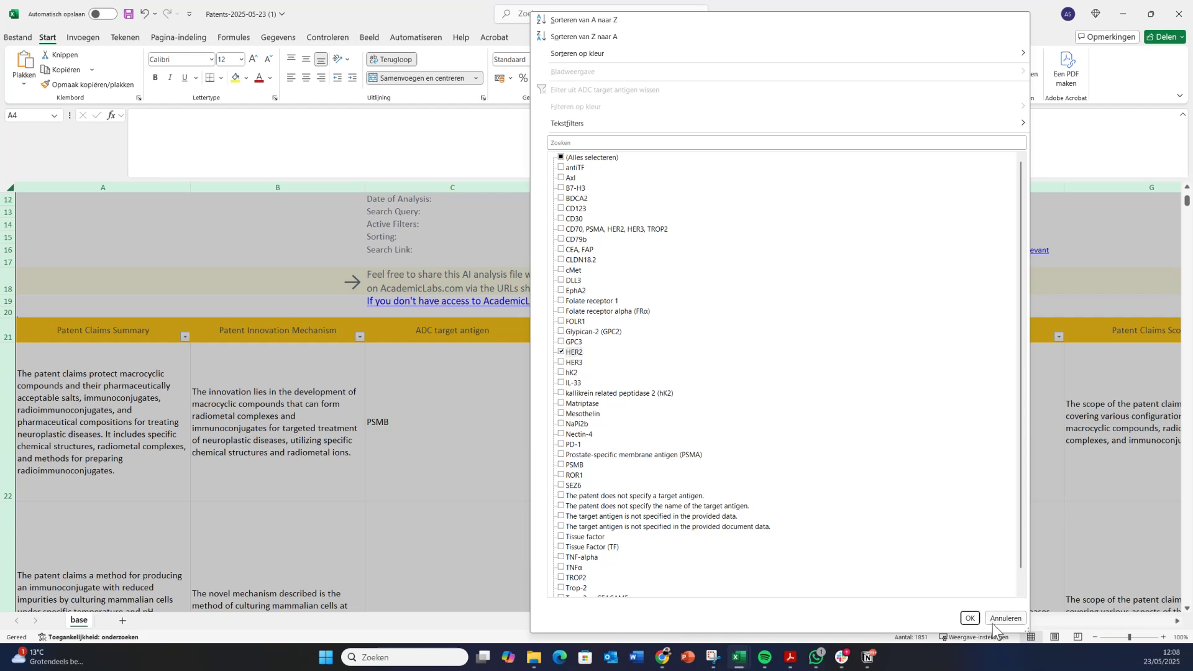
click(969, 618)
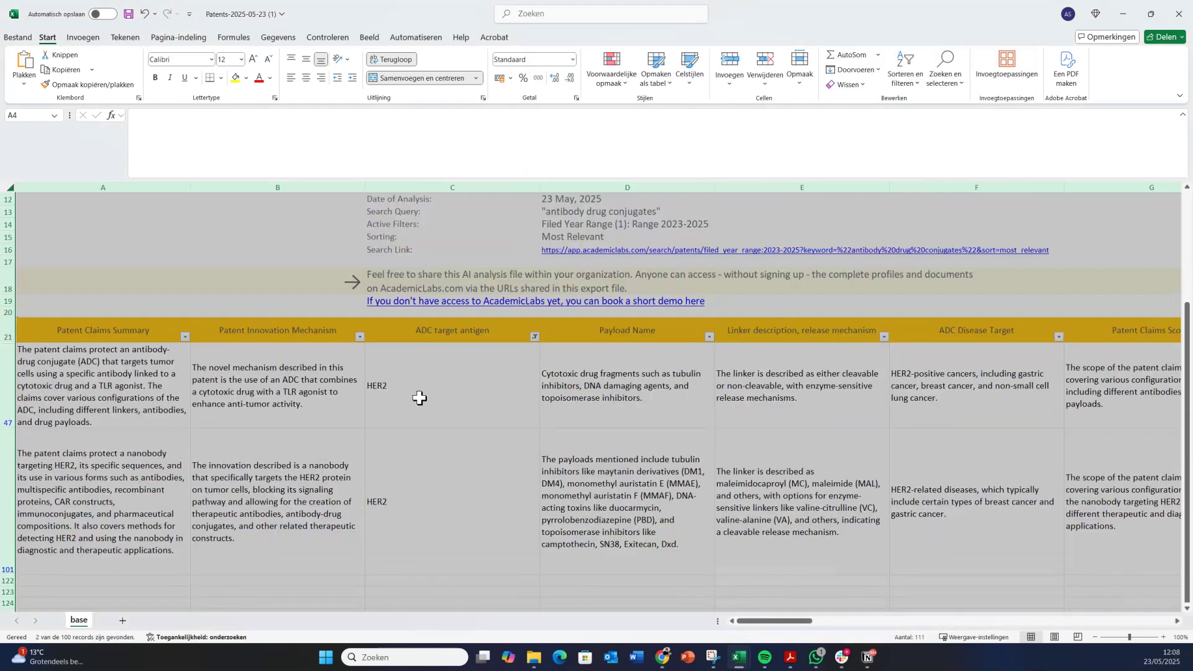
Review the HER2 patents' payload, linker, disease target, claims scope, development stage and antibody format.
scroll(420, 397, up, 1)
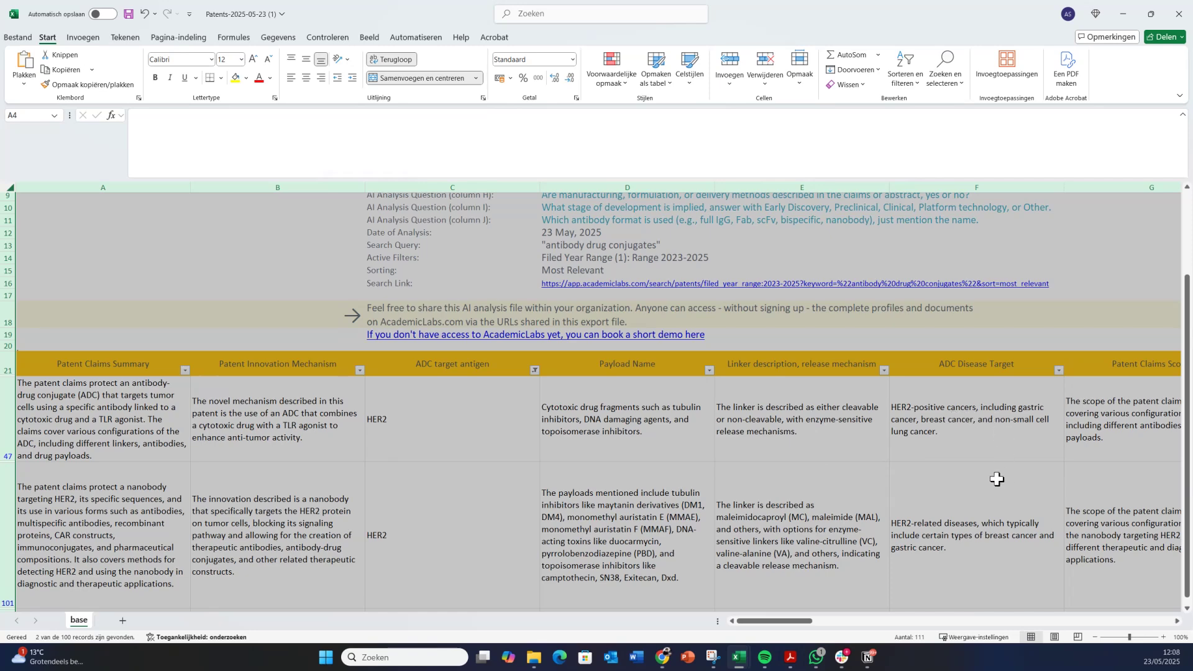
scroll(997, 479, right, 3)
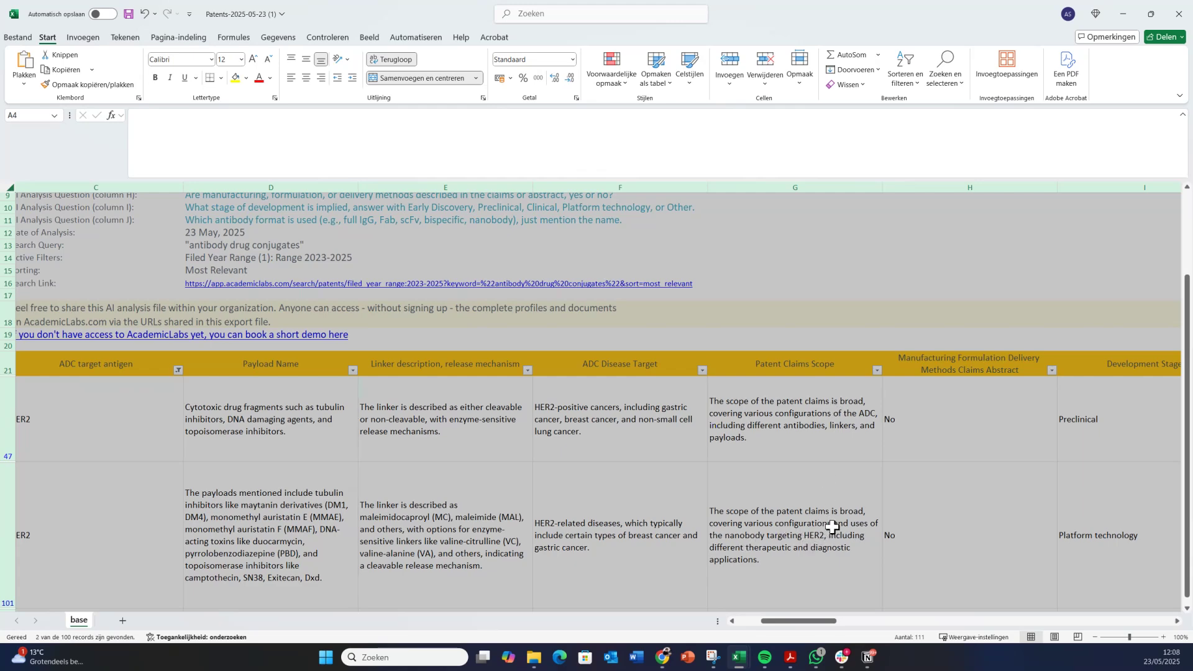
scroll(829, 525, right, 5)
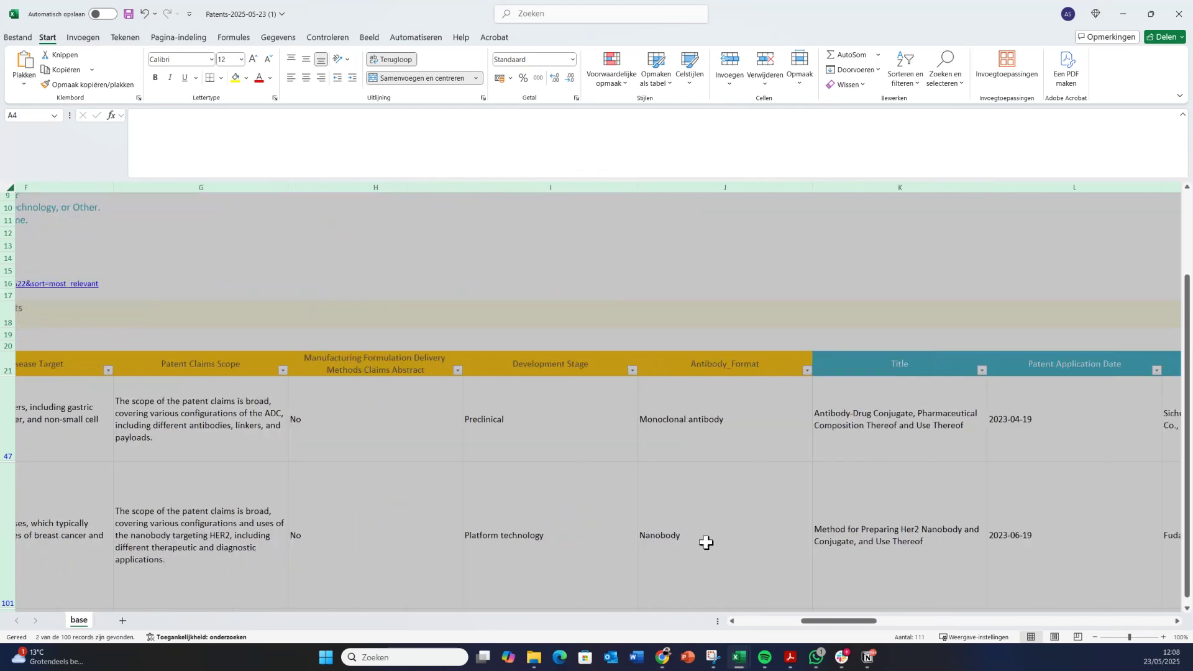
click(706, 541)
click(691, 431)
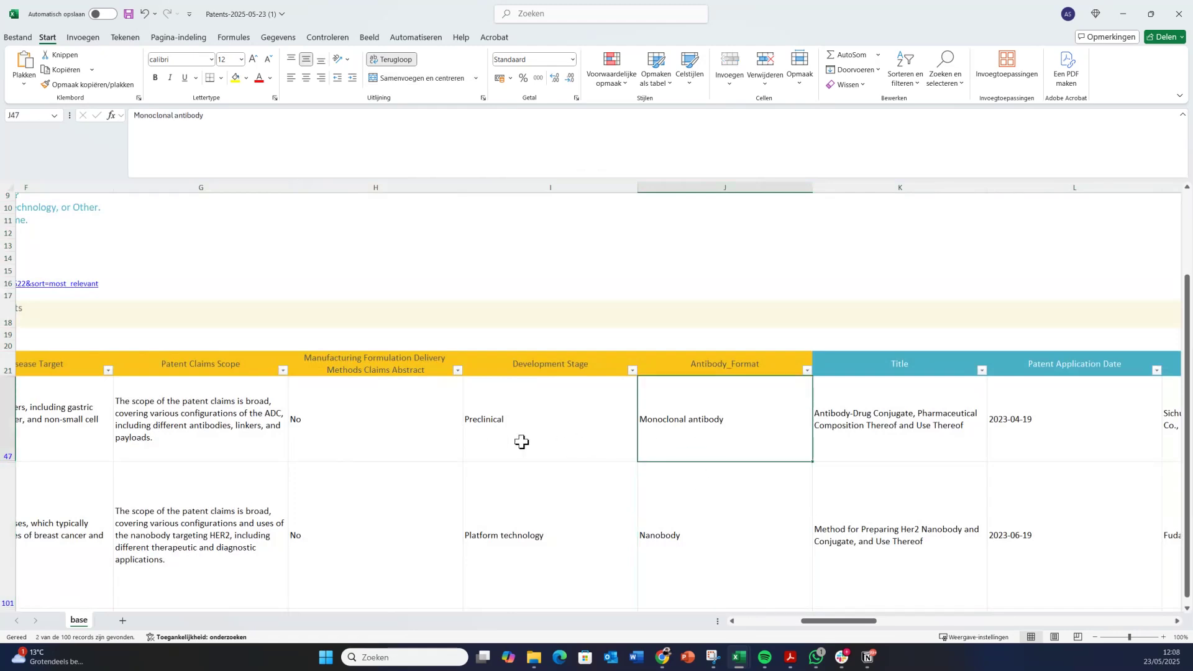
scroll(367, 466, left, 5)
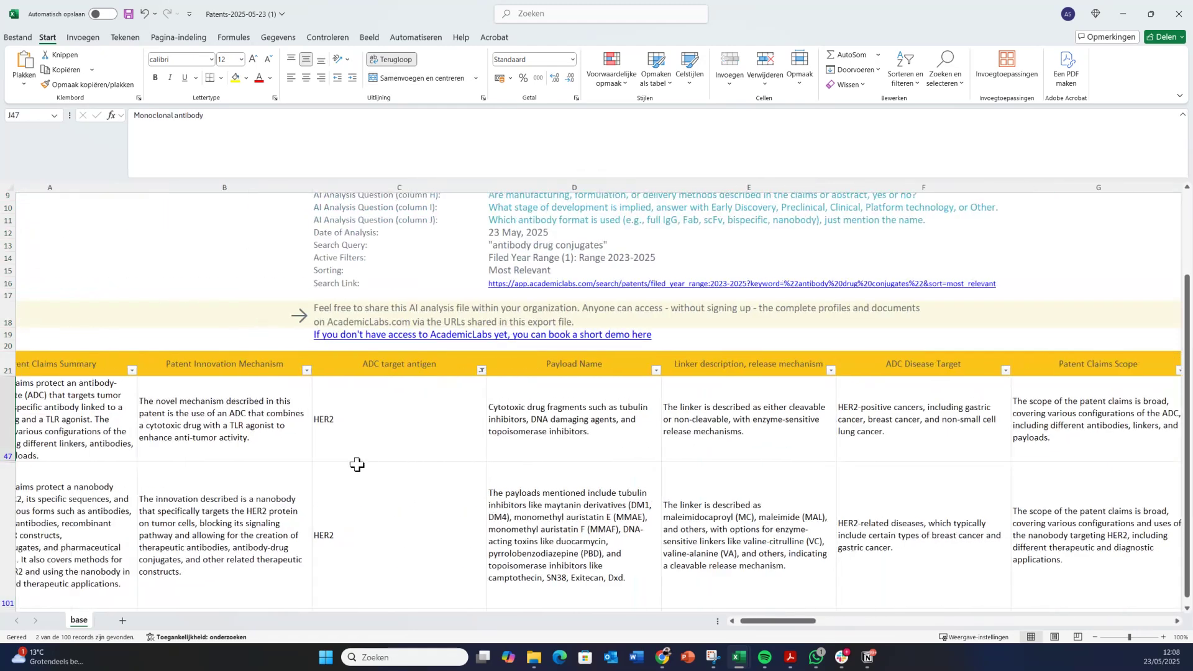
Reselect all values in the ADC target antigen filter so that every patent is shown.
click(534, 371)
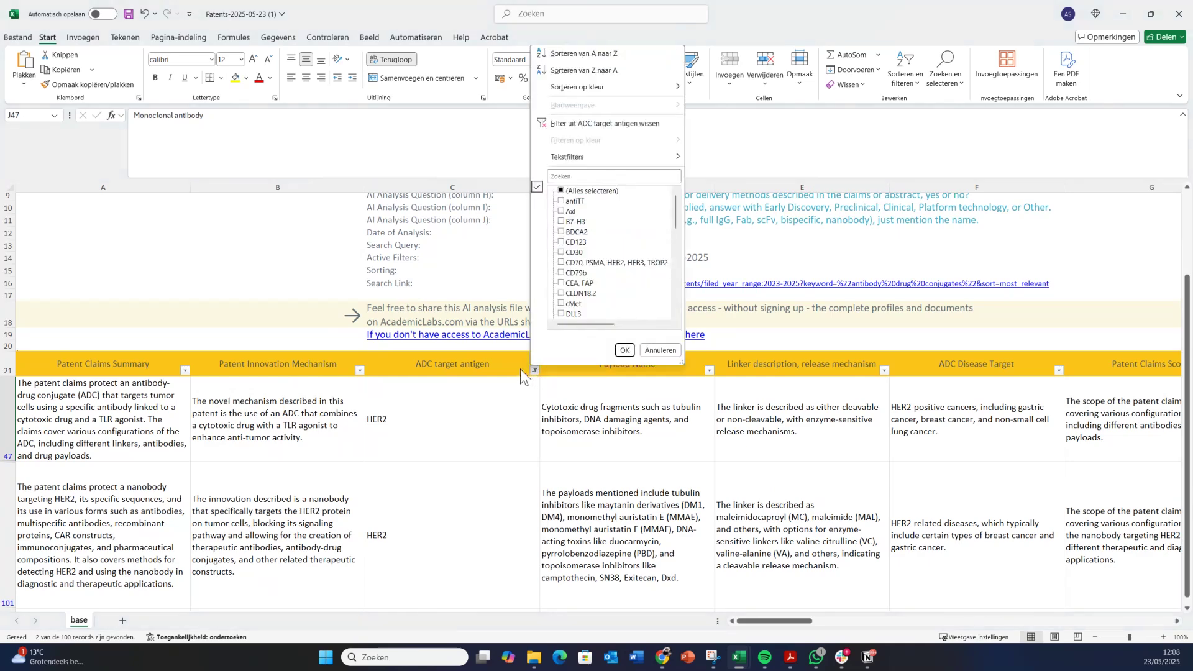
click(570, 194)
click(624, 351)
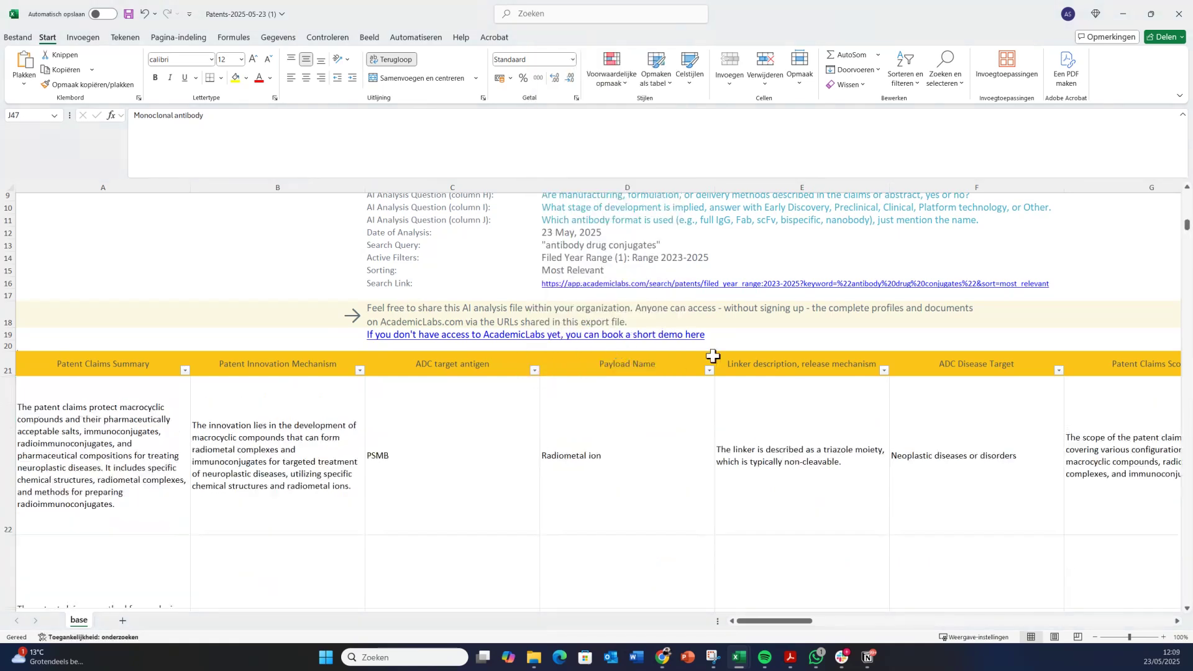
Filter the Development Stage column to both spellings of "Platform technology", with and without a trailing period.
scroll(873, 394, right, 5)
click(868, 371)
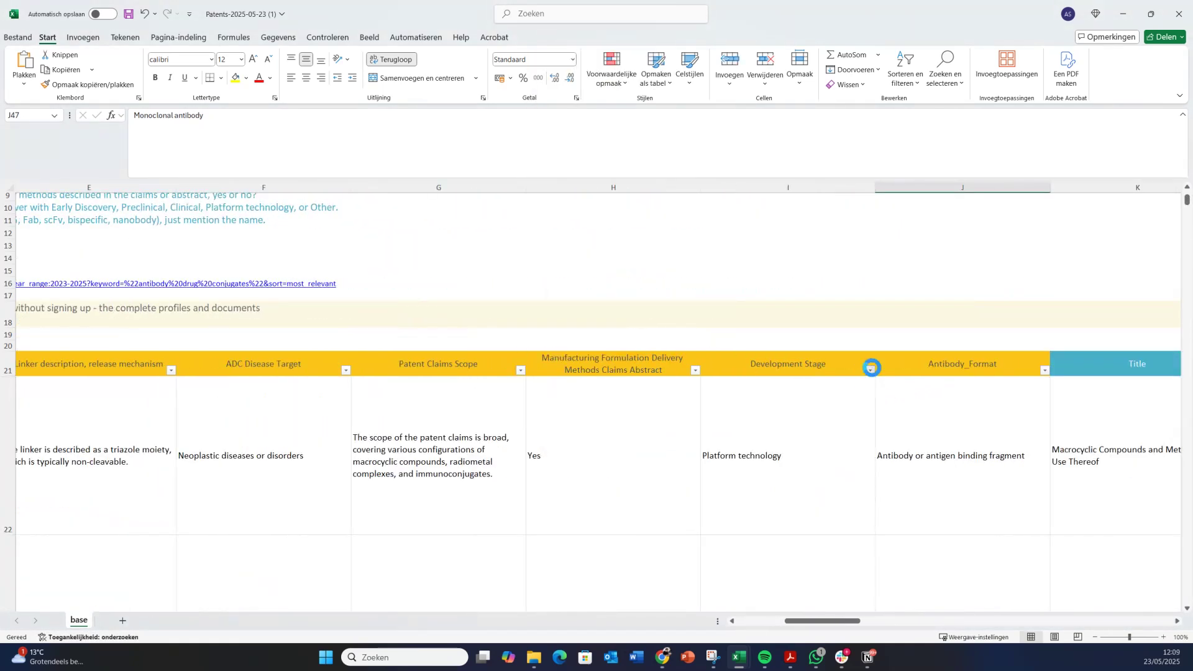
drag(1016, 363, 1179, 564)
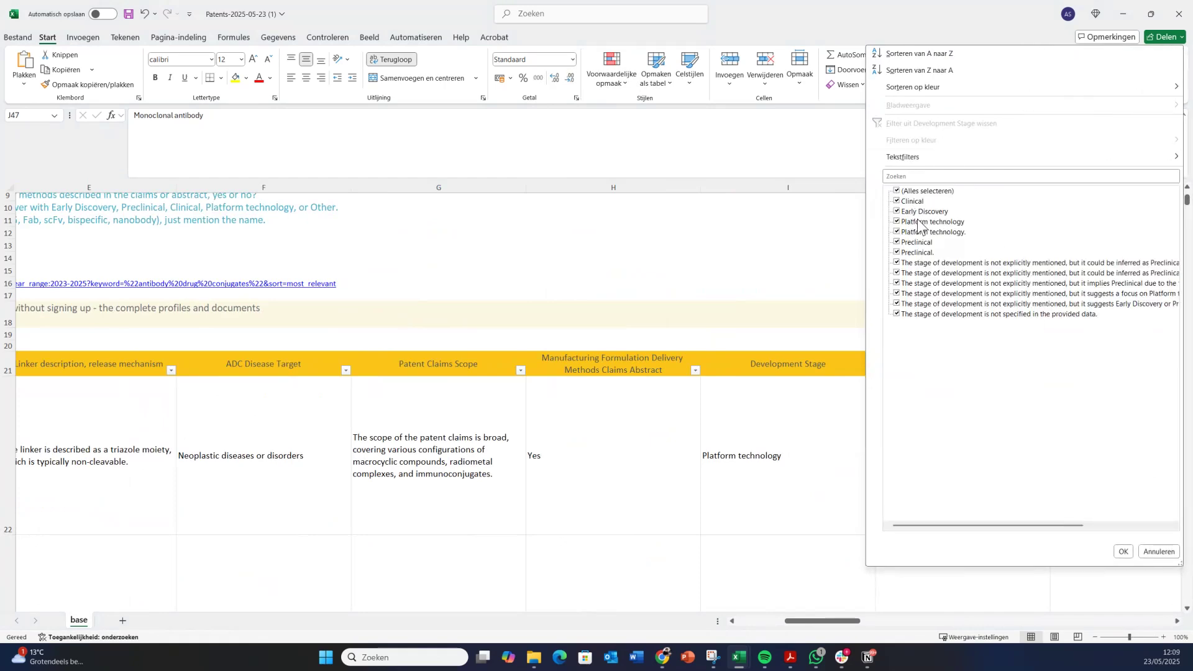
click(907, 195)
click(926, 222)
click(926, 232)
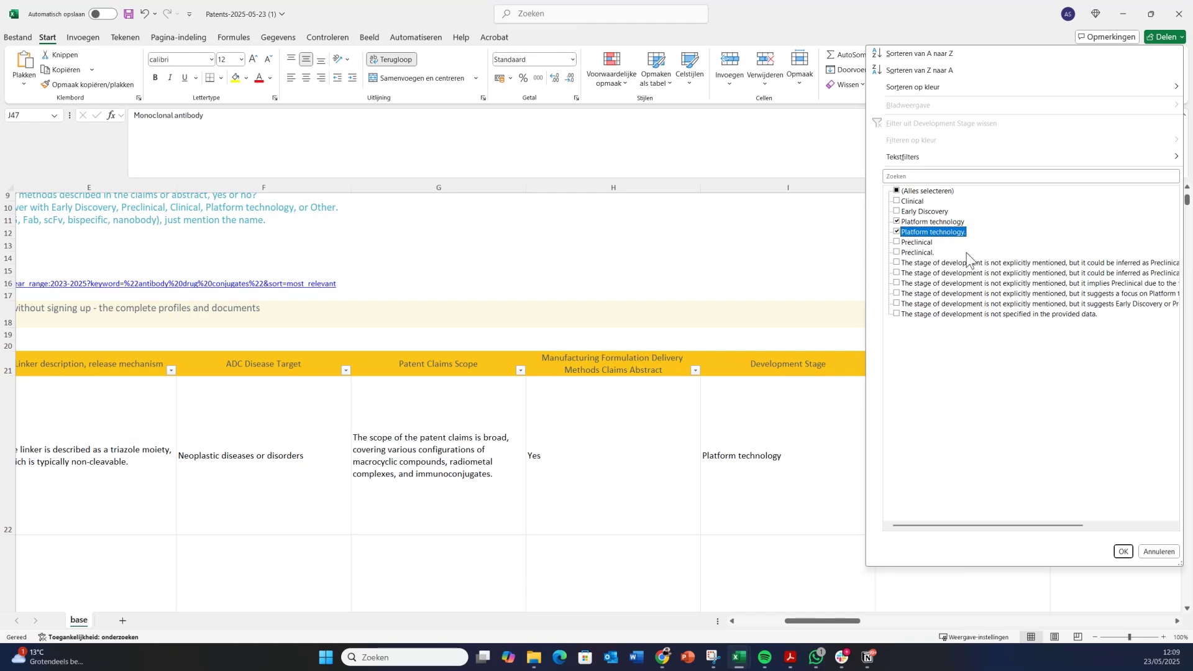
click(1123, 551)
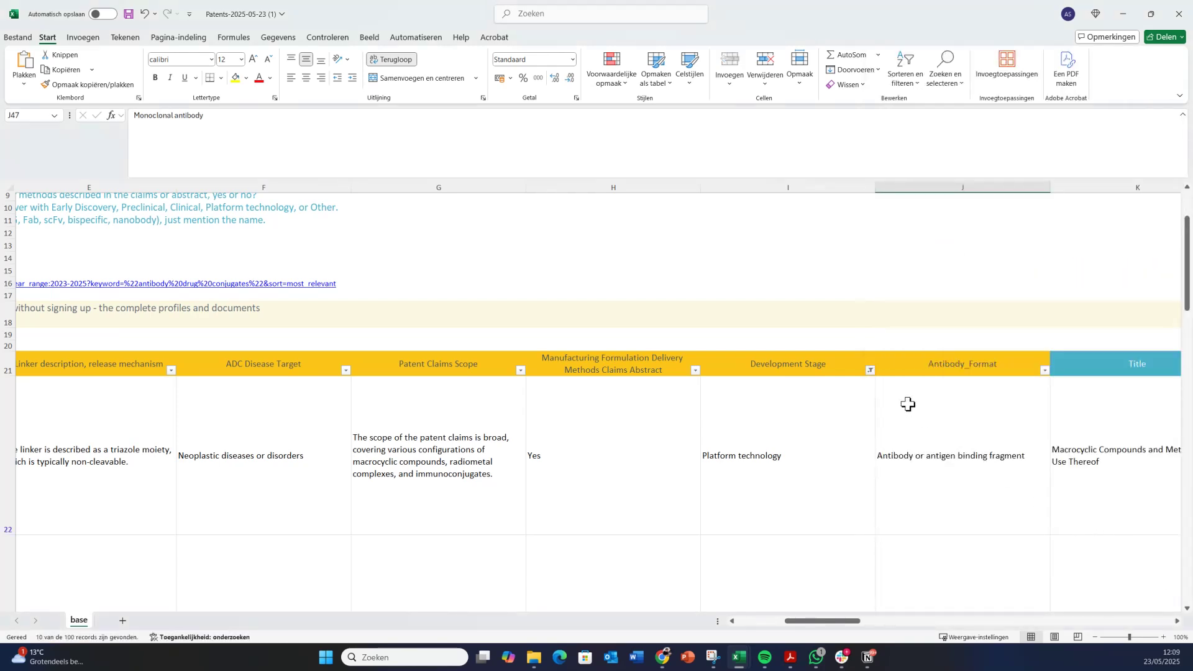
Examine the antibody formats offered in the Antibody_Format filter list without applying a filter.
scroll(908, 404, down, 3)
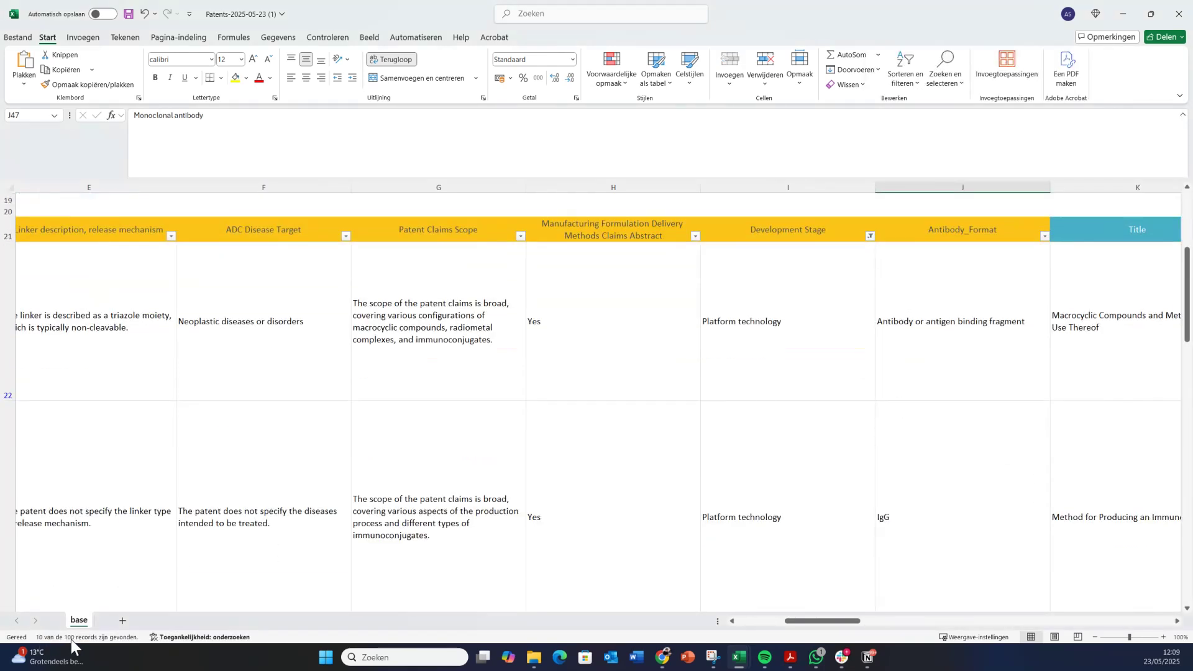
click(1041, 235)
scroll(1009, 405, right, 2)
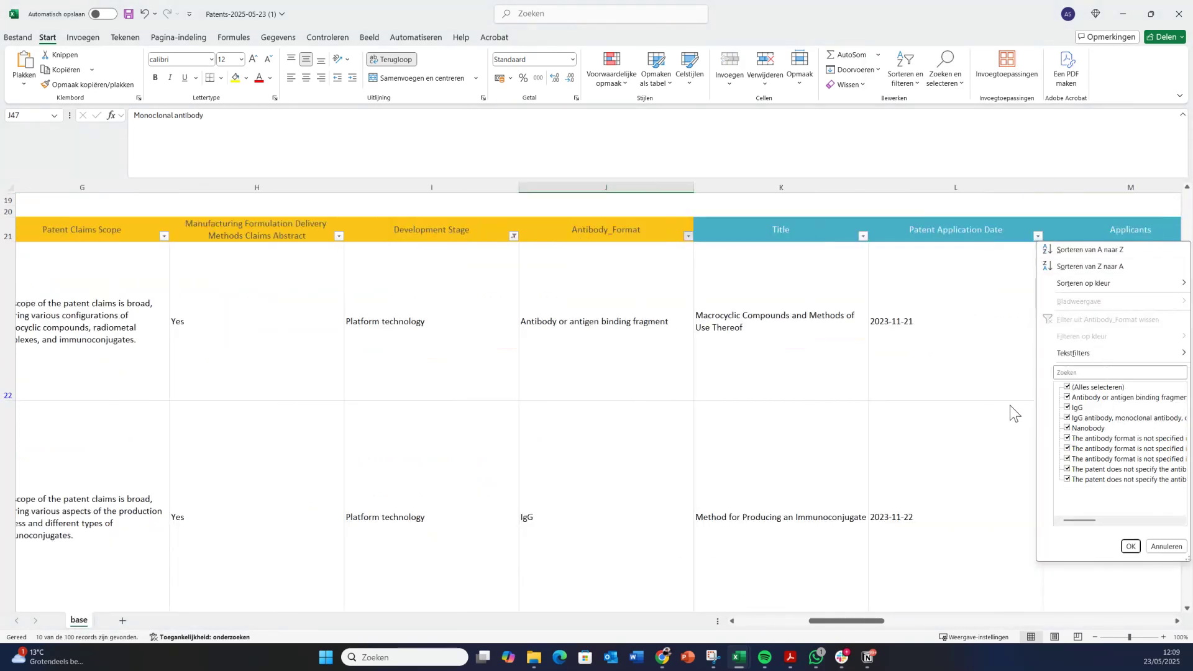
click(752, 277)
click(688, 236)
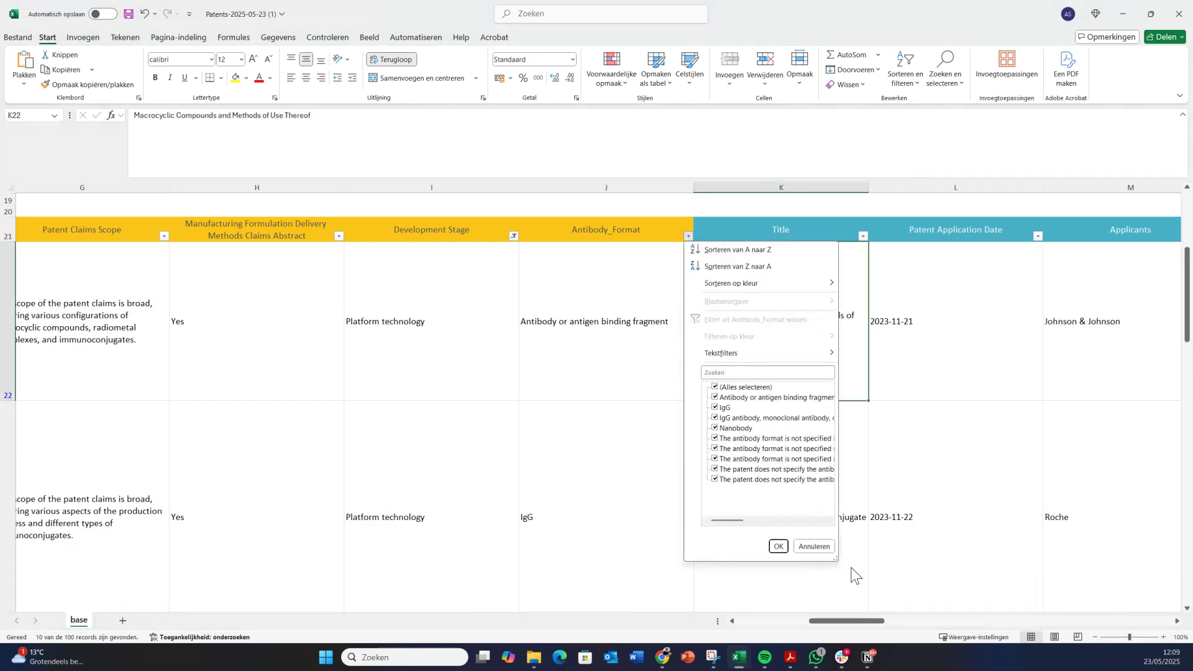
mouse_move(837, 560)
mouse_down()
mouse_move(1112, 573)
mouse_move(1160, 560)
mouse_up()
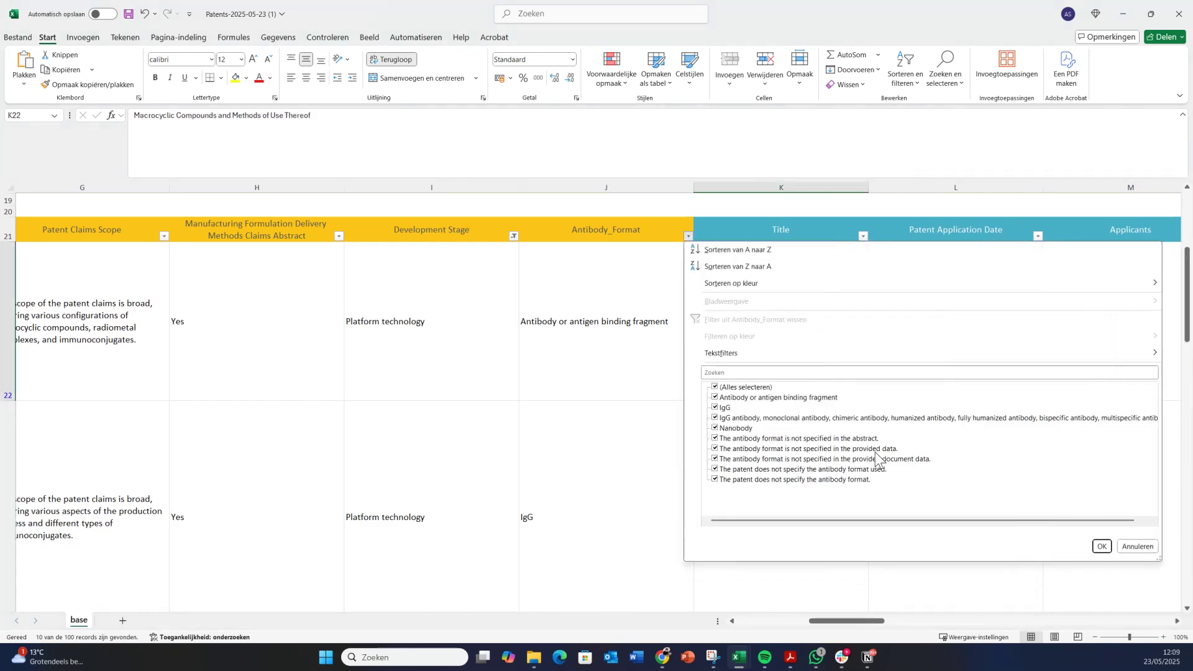
click(1141, 547)
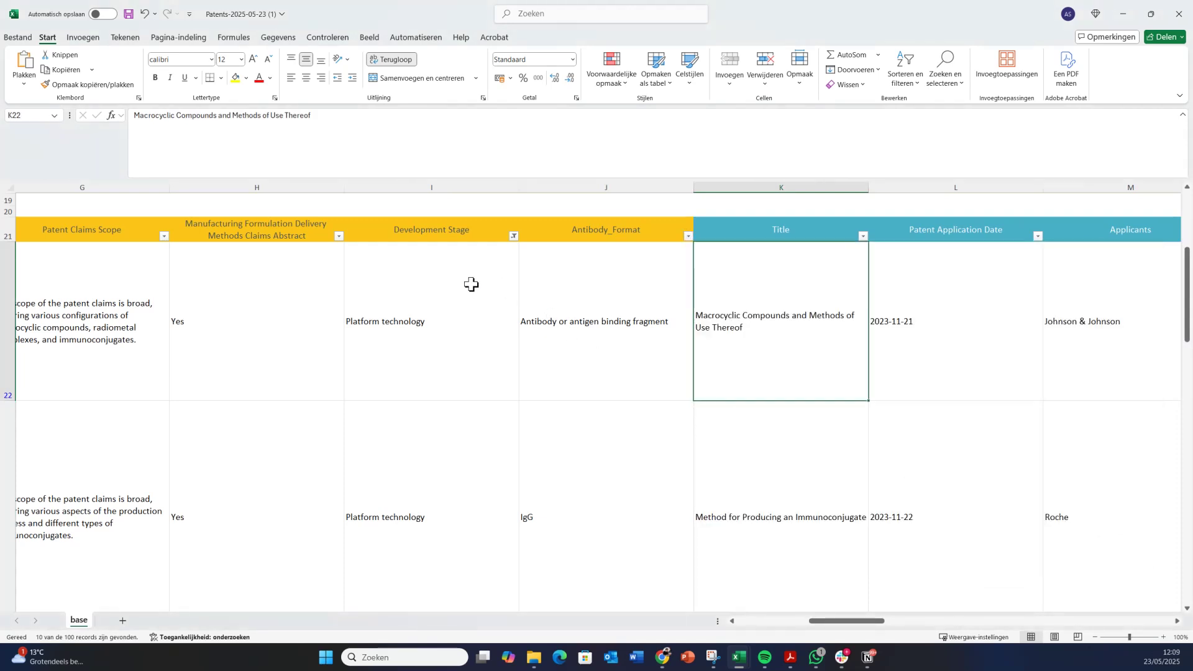
Review the platform technology patents across the AI answer columns and their titles, application dates, applicants and inventors.
scroll(471, 283, left, 2)
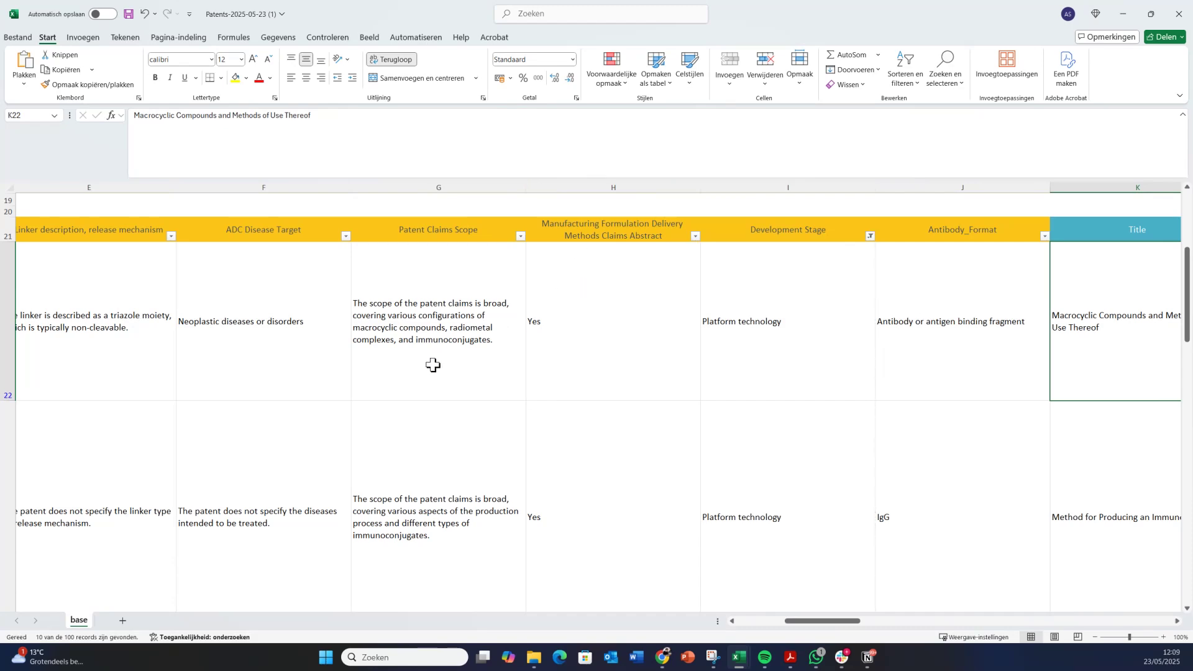
scroll(429, 364, left, 3)
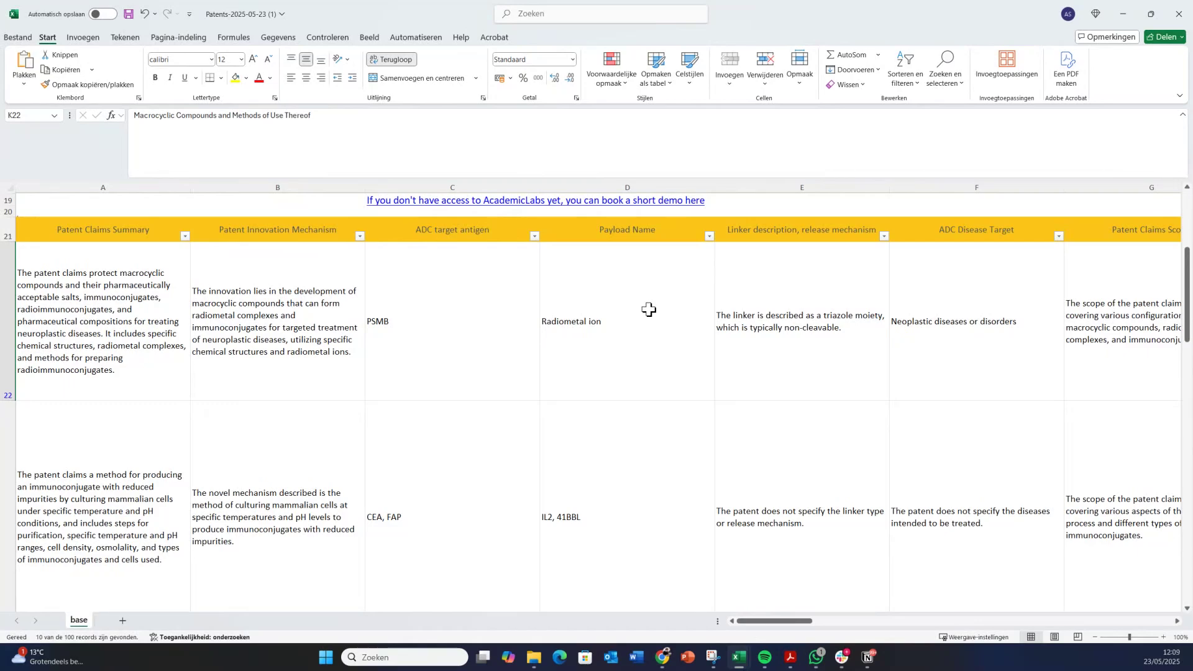
scroll(648, 308, down, 2)
scroll(648, 308, right, 2)
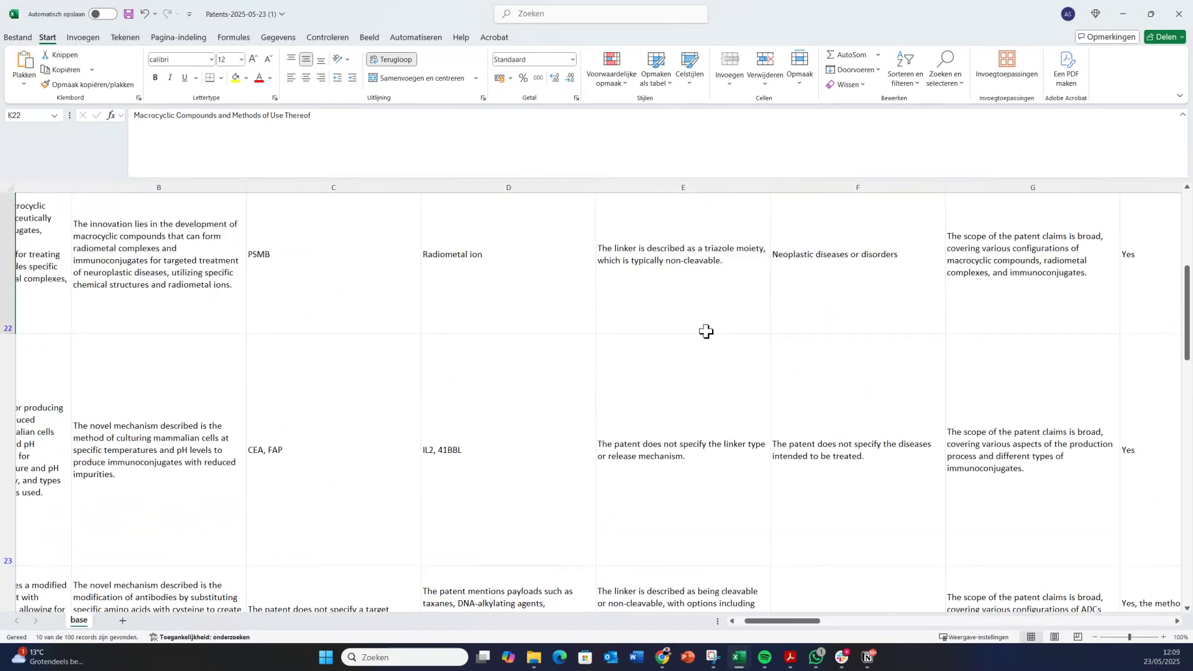
scroll(706, 331, up, 1)
scroll(706, 331, right, 10)
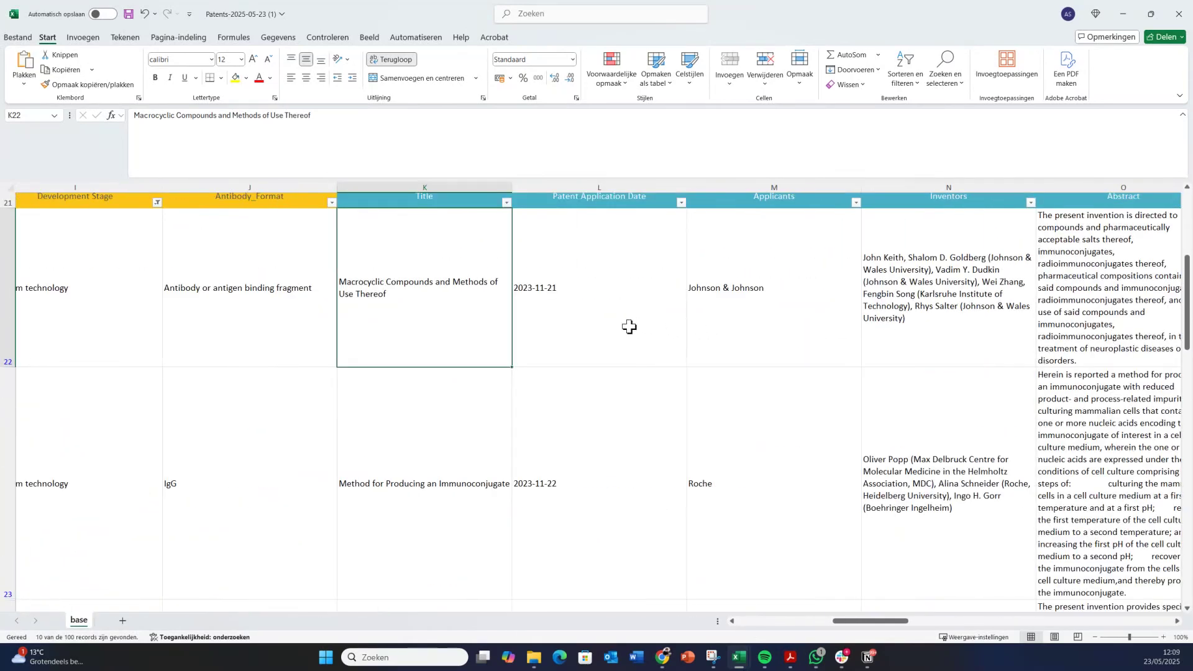
click(780, 286)
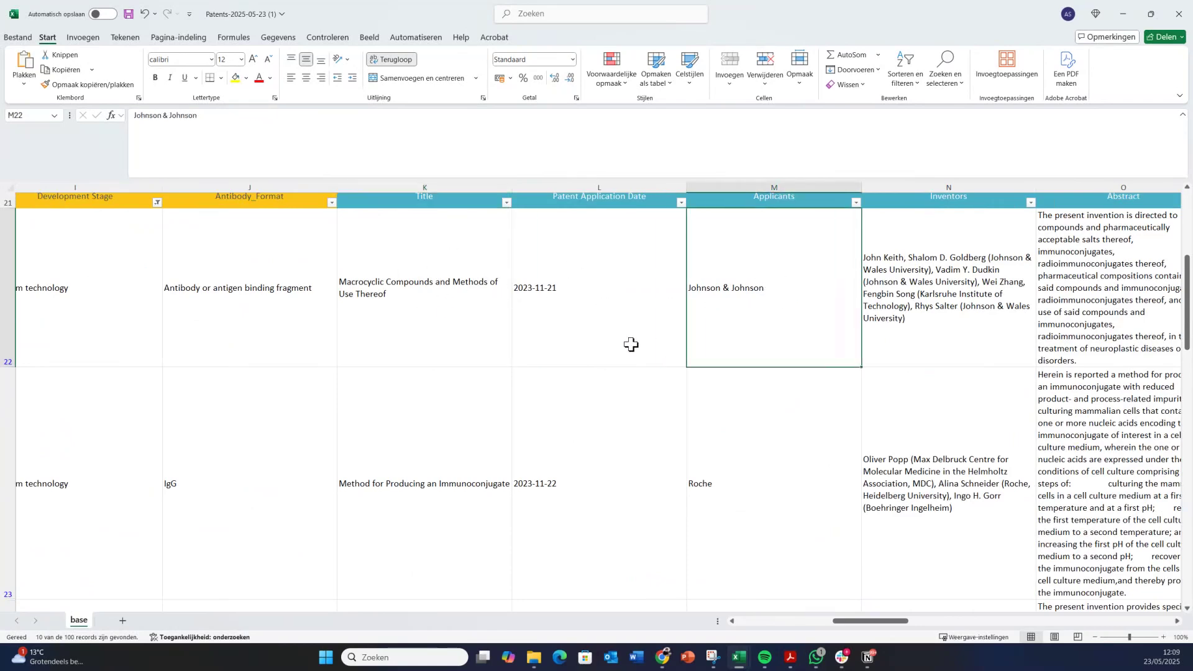
scroll(452, 312, left, 3)
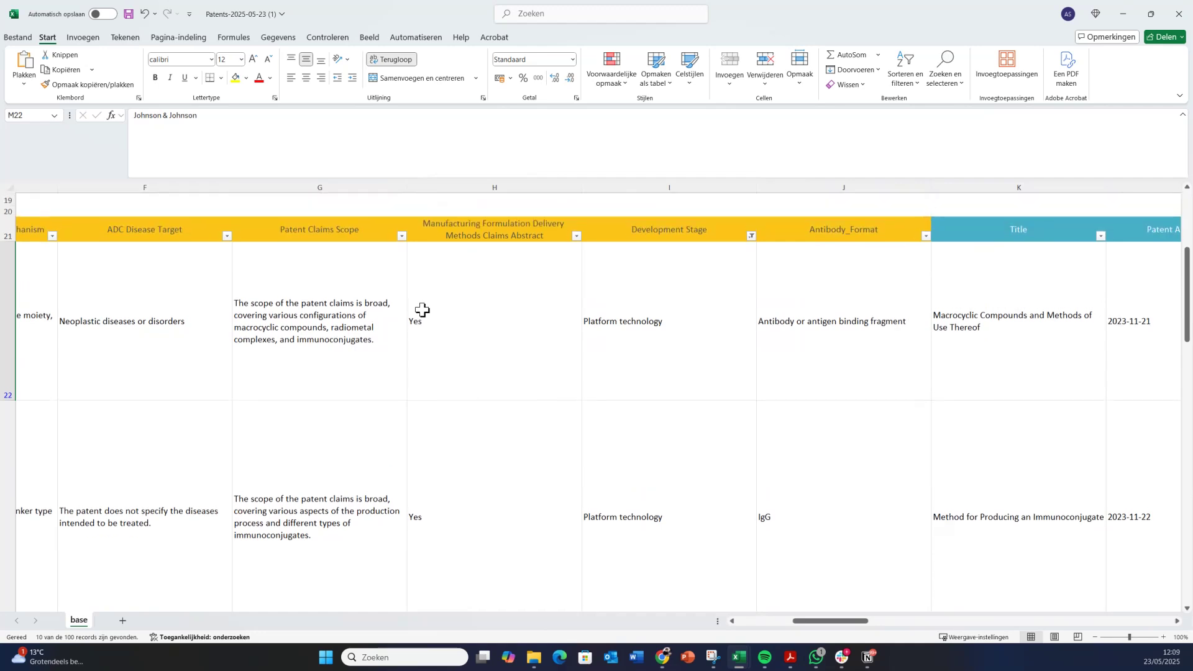
scroll(418, 309, up, 1)
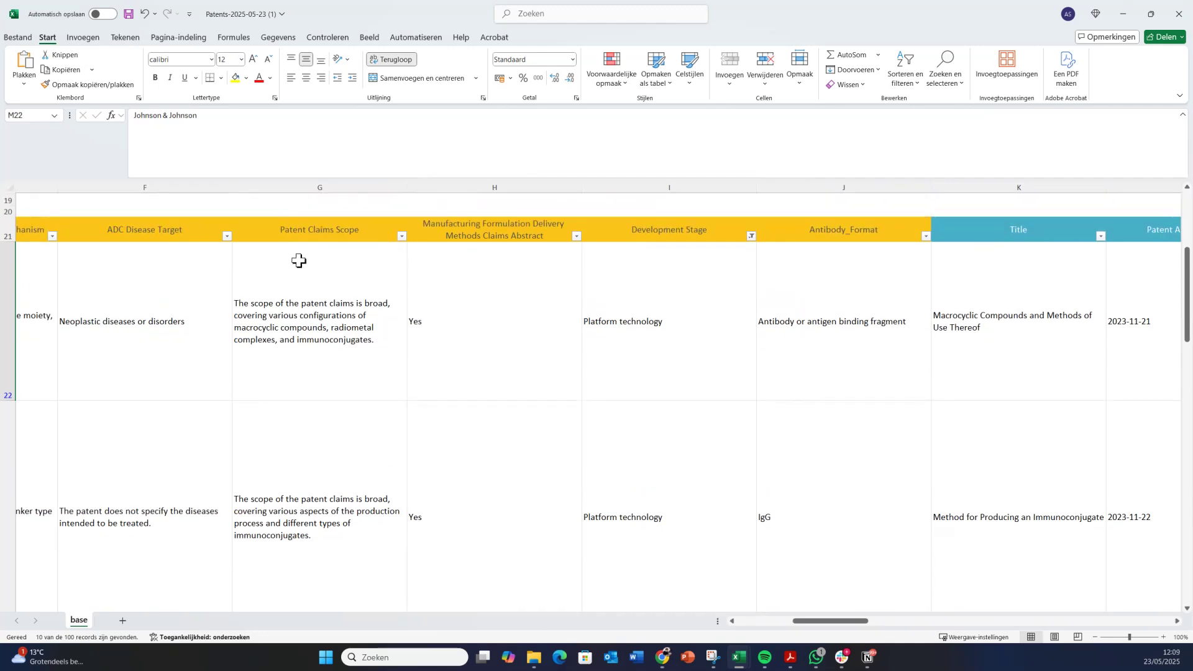
Reselect all values in the Development Stage filter and bring the Applicants column into view.
click(751, 235)
click(799, 387)
click(841, 546)
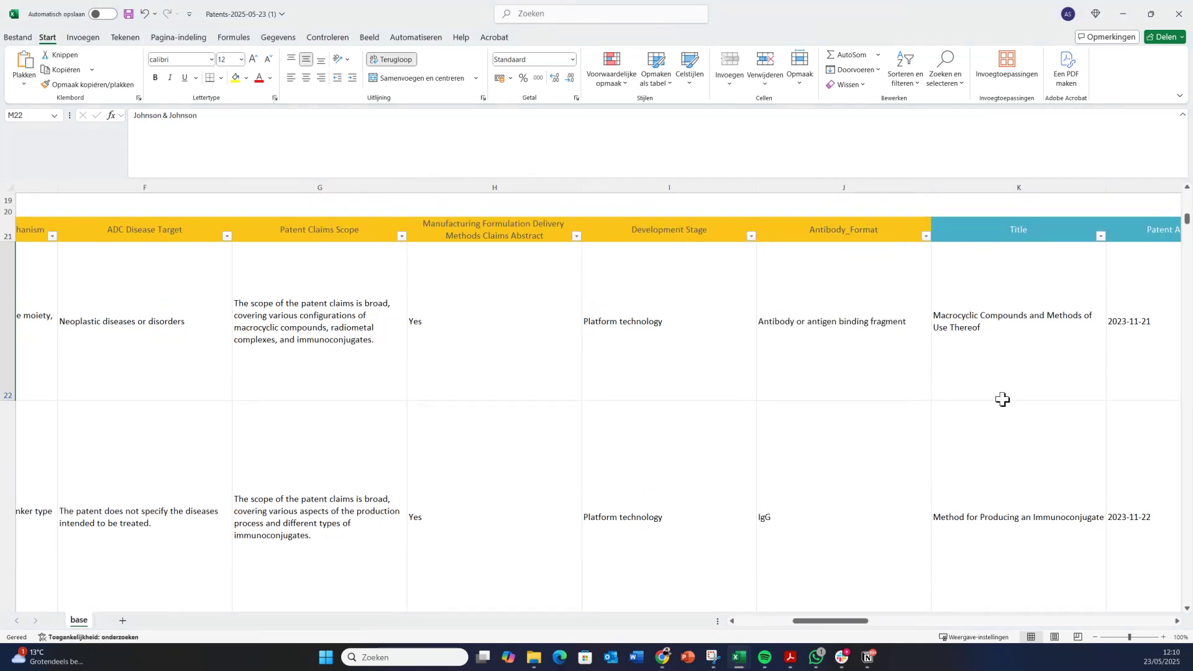
scroll(1001, 399, right, 3)
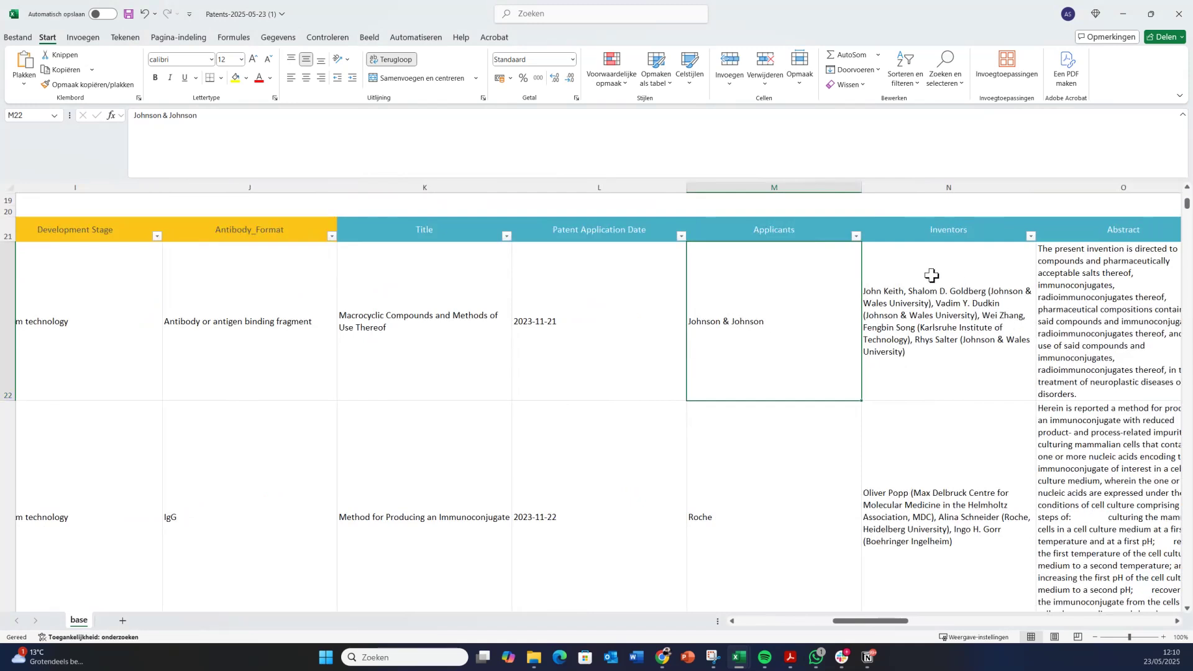
Filter the Applicants column to show only Johnson & Johnson patents.
click(856, 236)
click(907, 388)
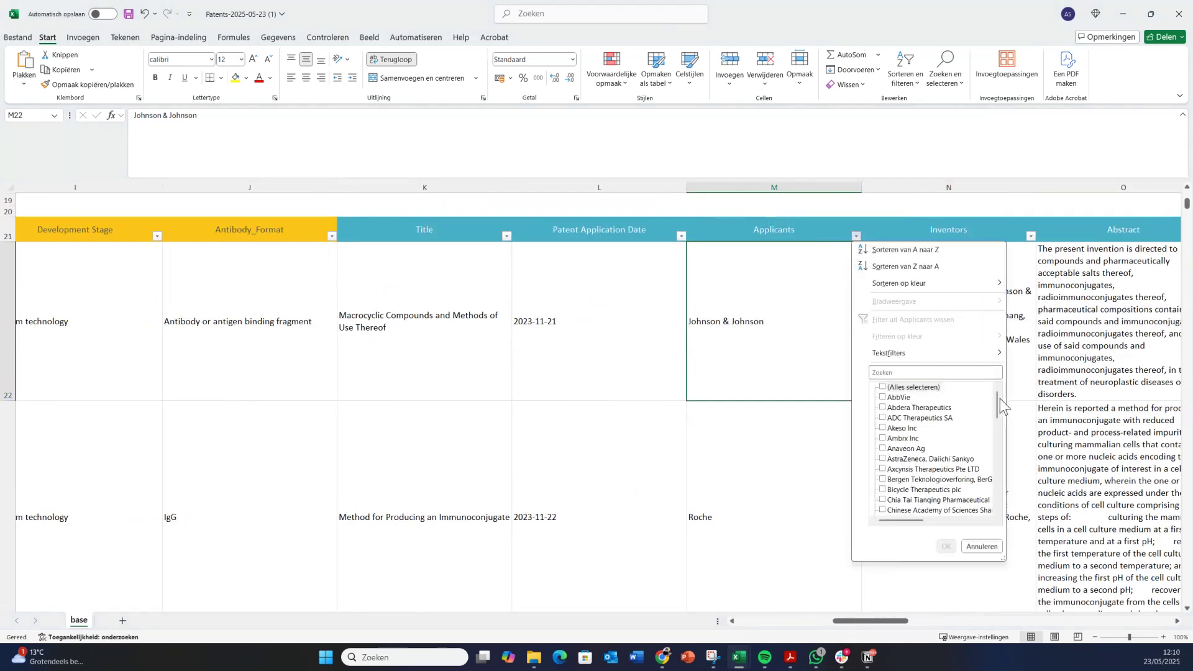
drag(998, 398, 996, 437)
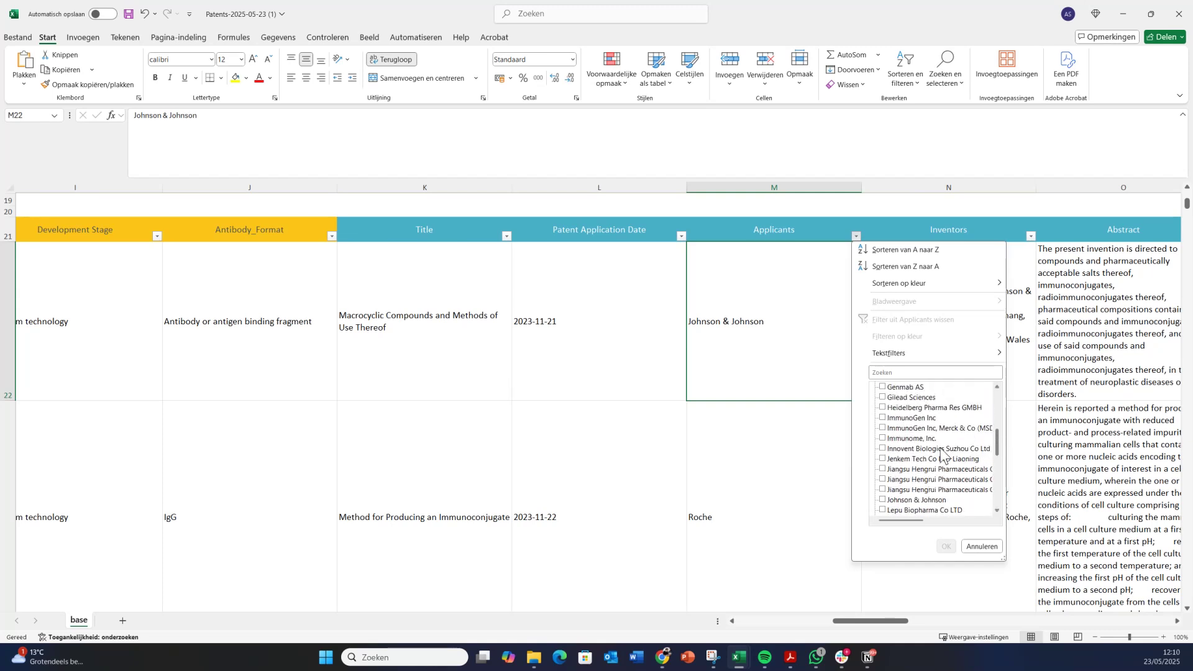
click(929, 499)
click(945, 546)
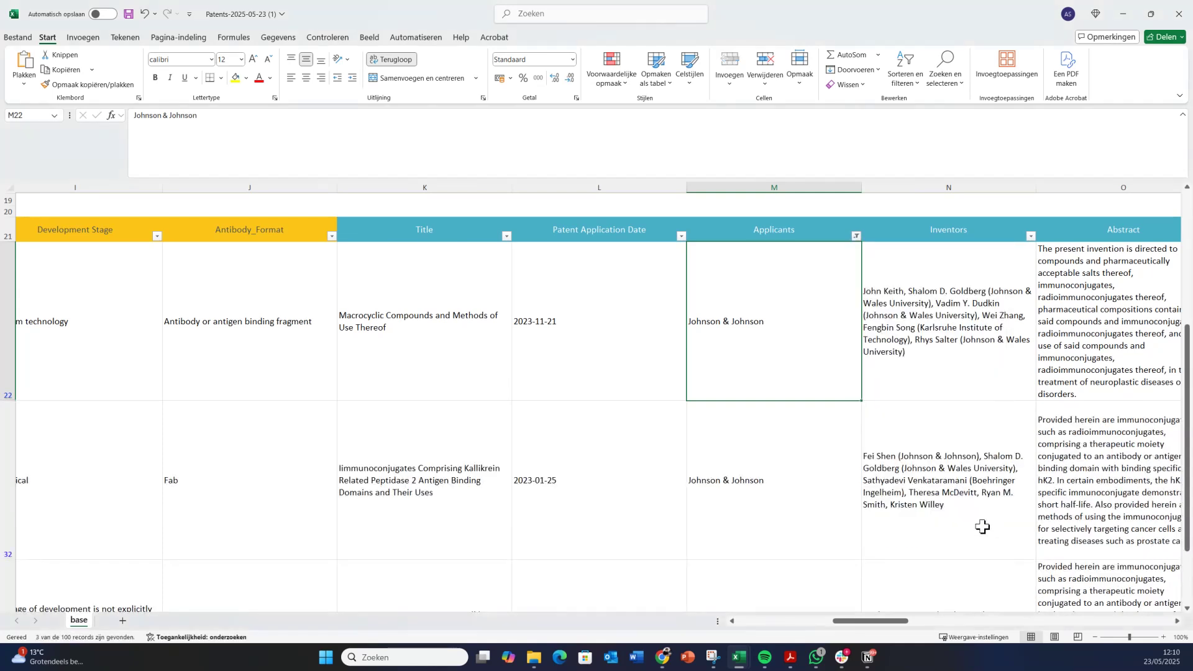
Review the Johnson & Johnson patents across the AI answer columns, including their disease targets, and the analysis questions above the table.
scroll(592, 320, down, 5)
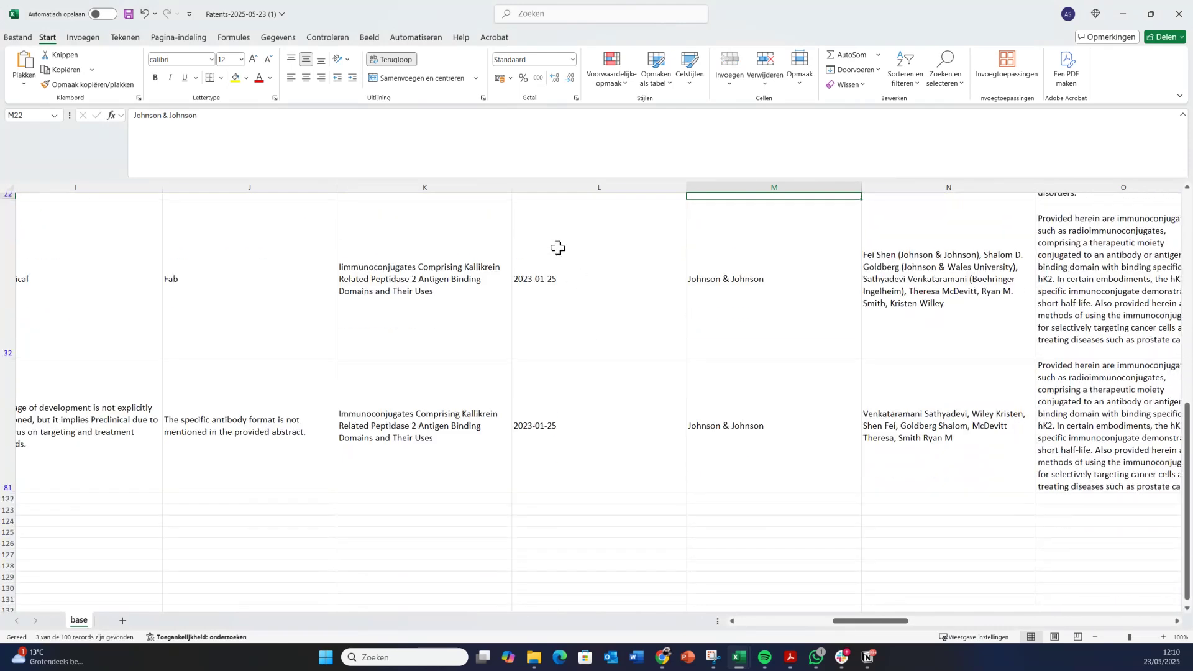
scroll(558, 248, up, 3)
scroll(558, 250, left, 5)
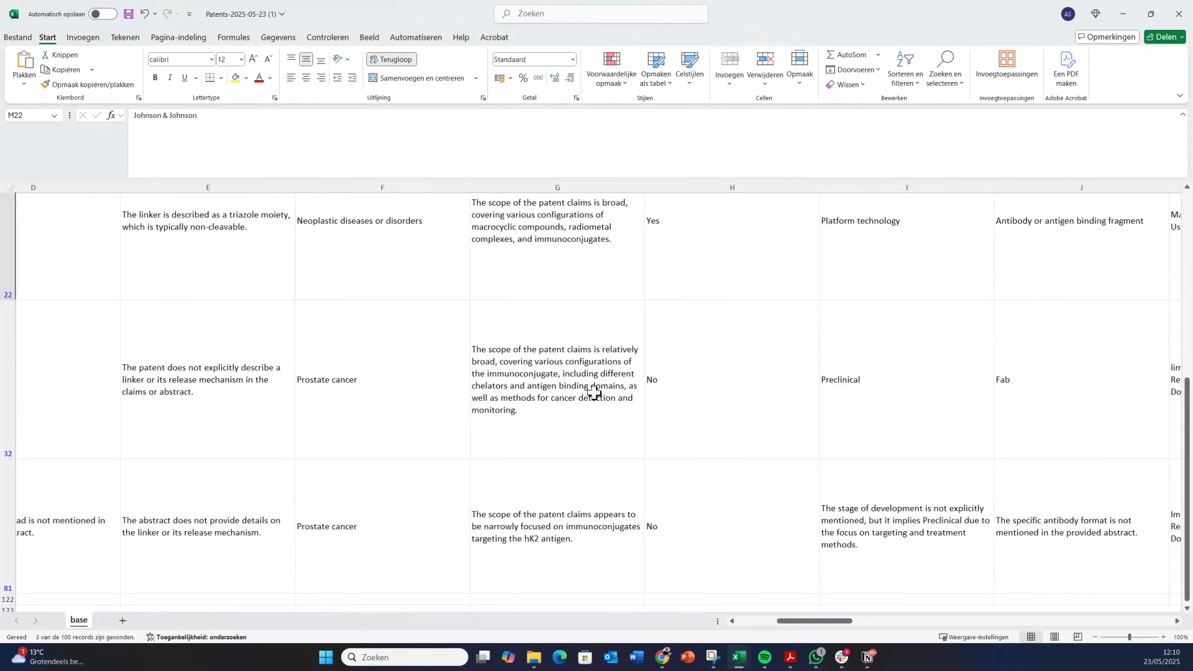
click(324, 243)
shift+click(359, 484)
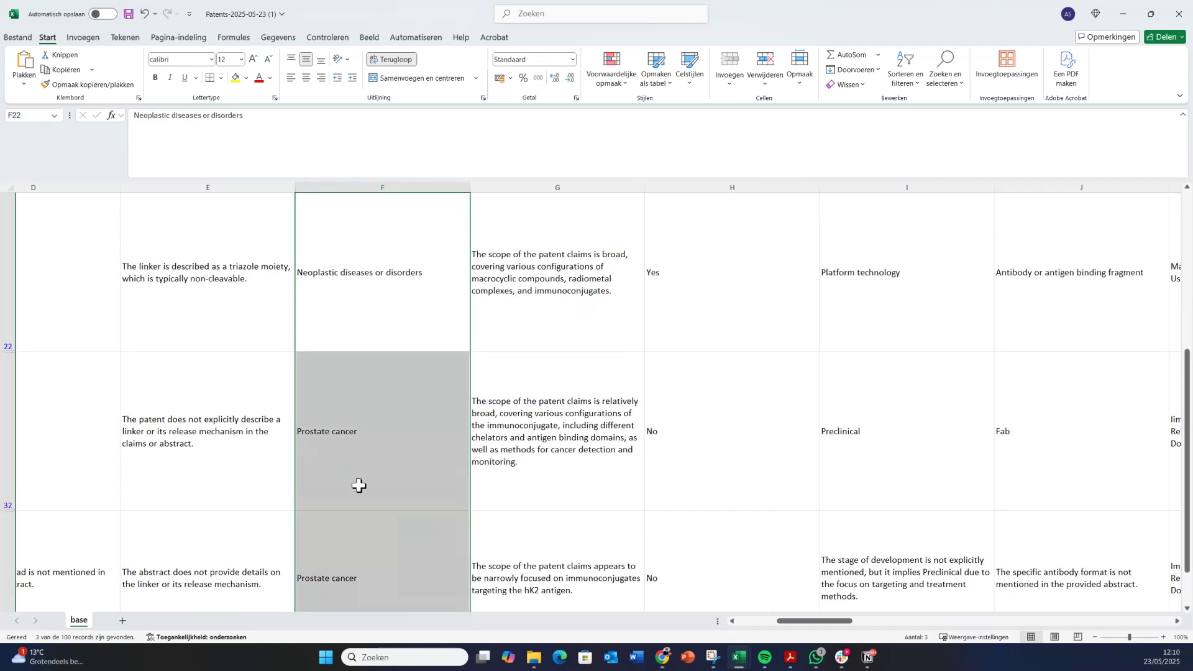
scroll(322, 347, left, 3)
scroll(376, 496, down, 1)
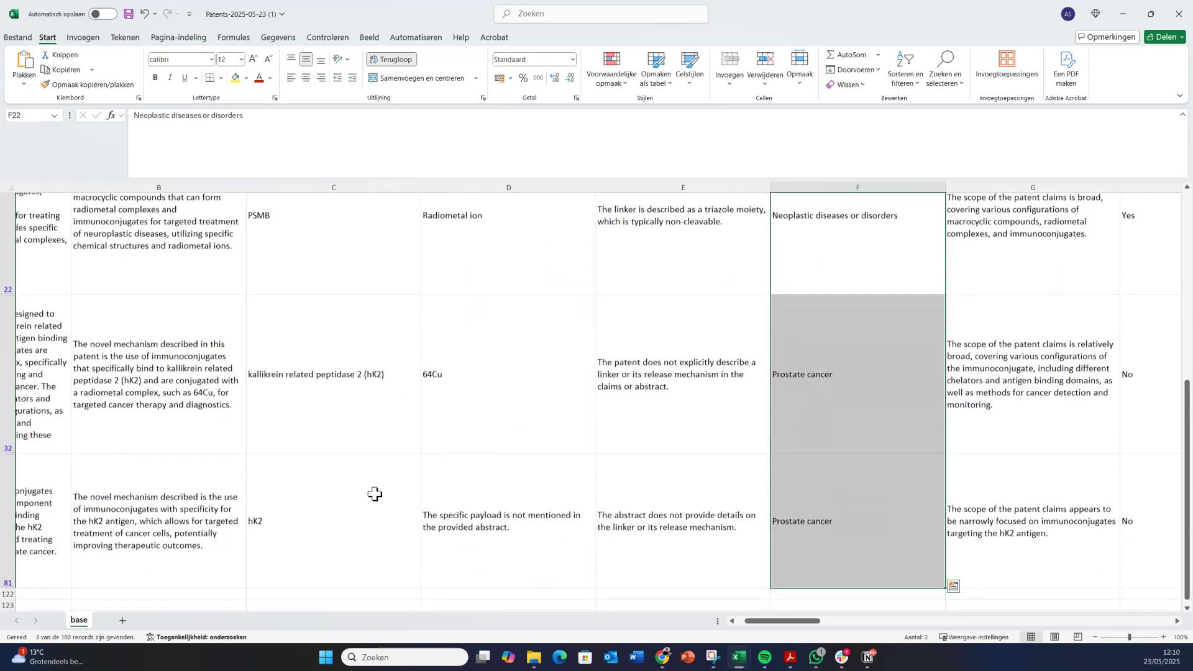
scroll(435, 385, up, 3)
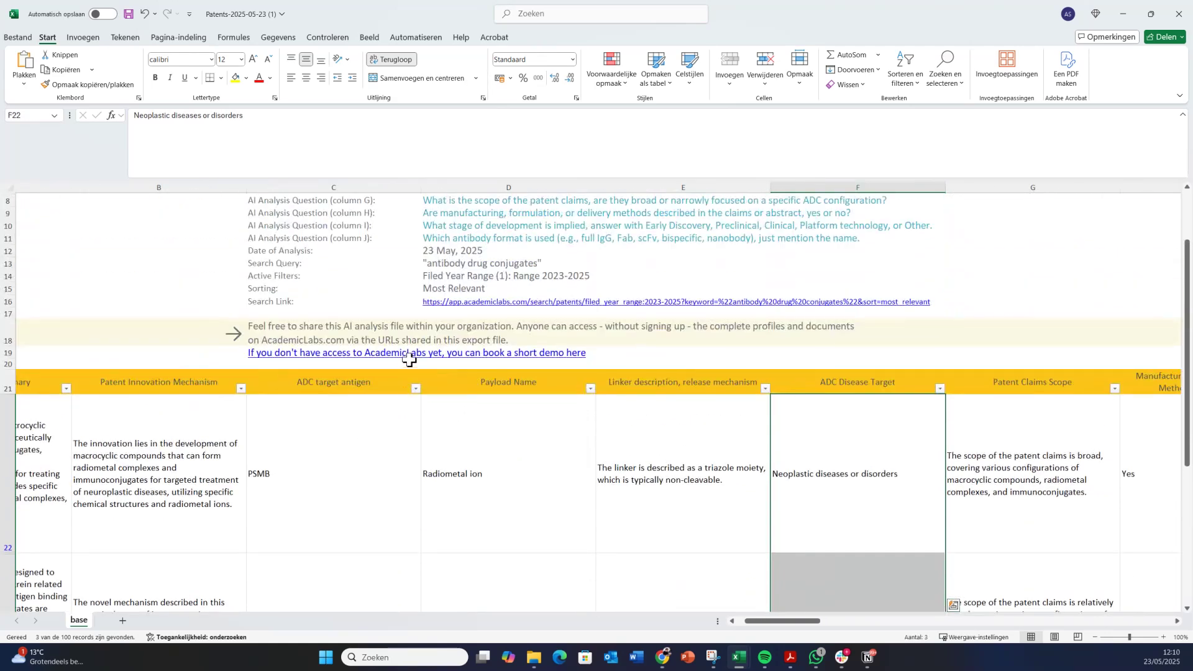
scroll(409, 360, up, 3)
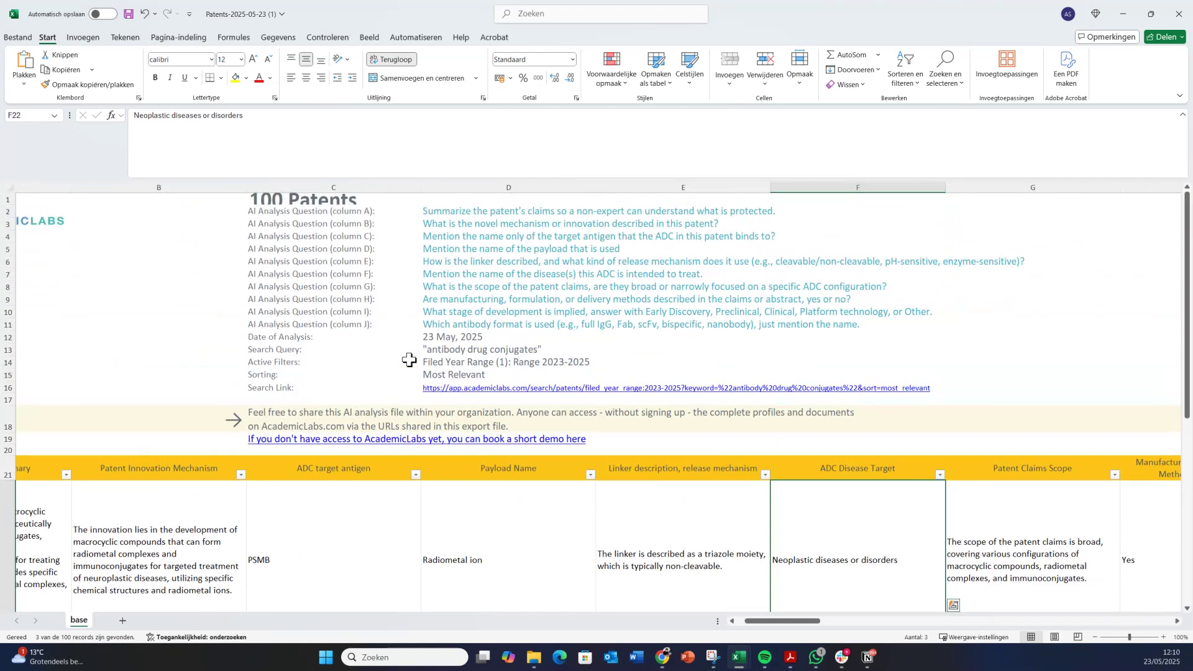
Switch to the AcademicLabs patent search in the browser and close the AI analysis results to return to the patent list.
click(1123, 14)
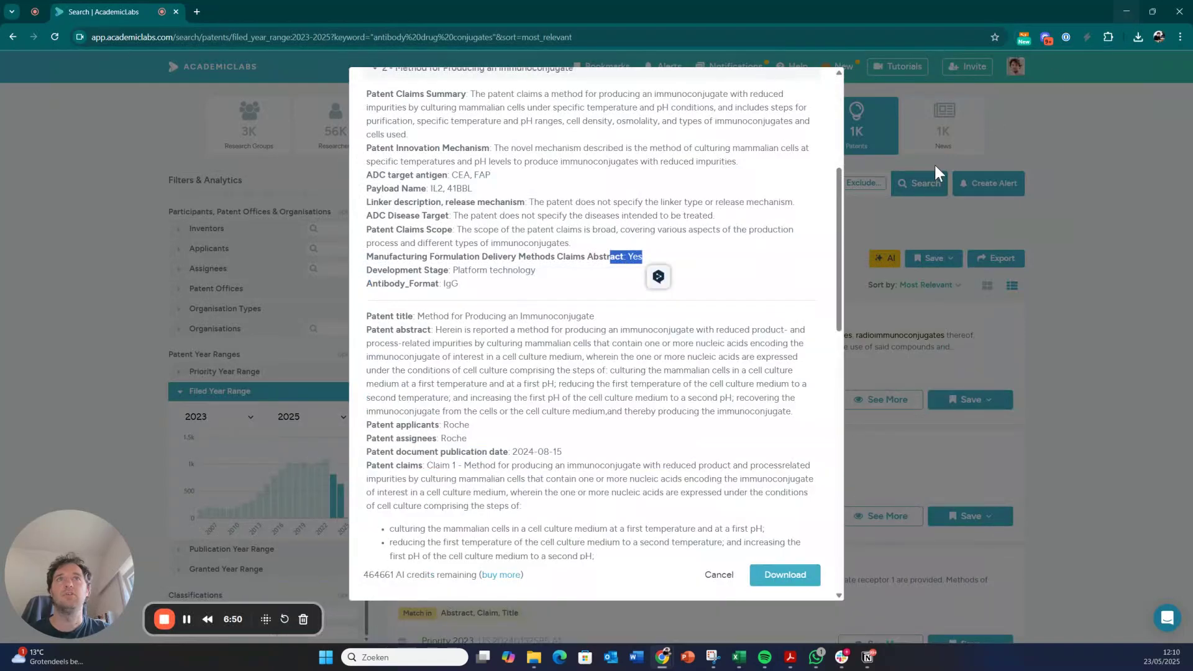
click(715, 573)
scroll(622, 377, down, 2)
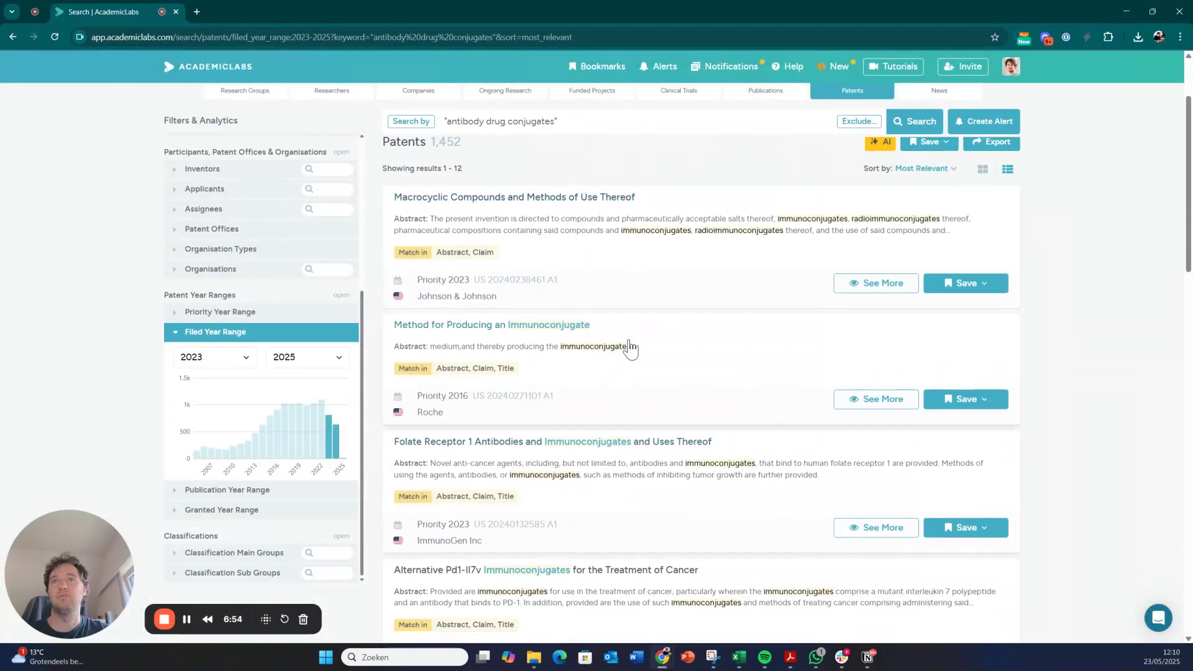
Read the full claims of the patent "Folate Receptor 1 Antibodies and Immunoconjugates and Uses Thereof" and close its record.
click(650, 467)
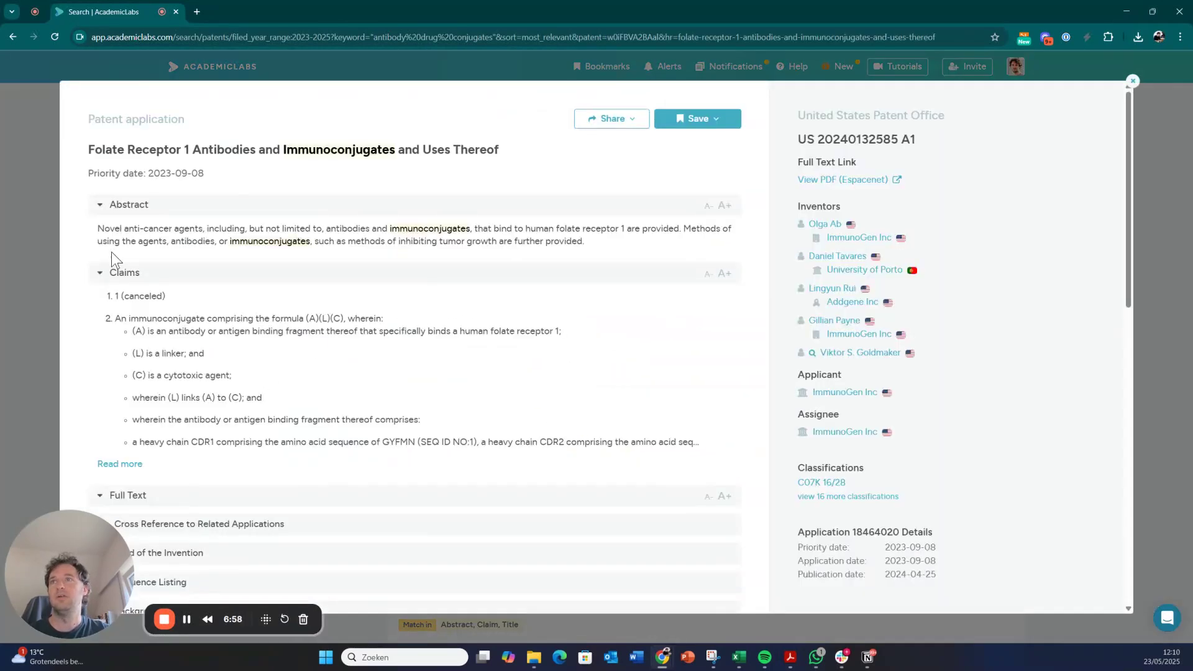
click(122, 464)
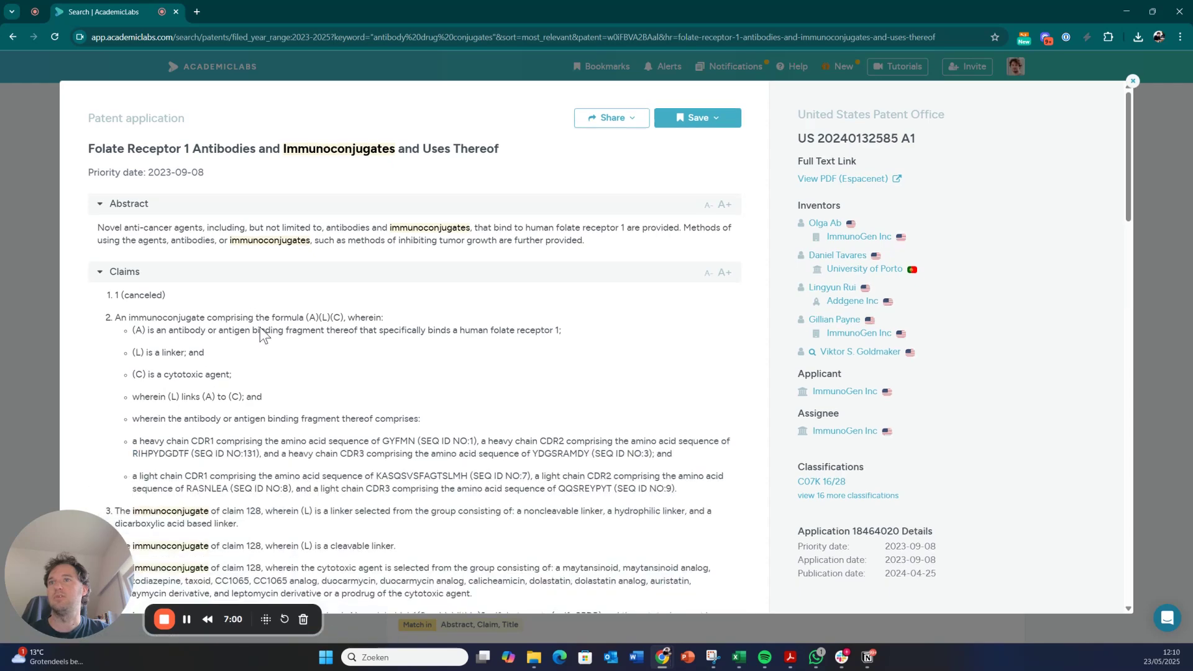
scroll(258, 413, down, 5)
scroll(345, 255, down, 2)
scroll(366, 298, down, 4)
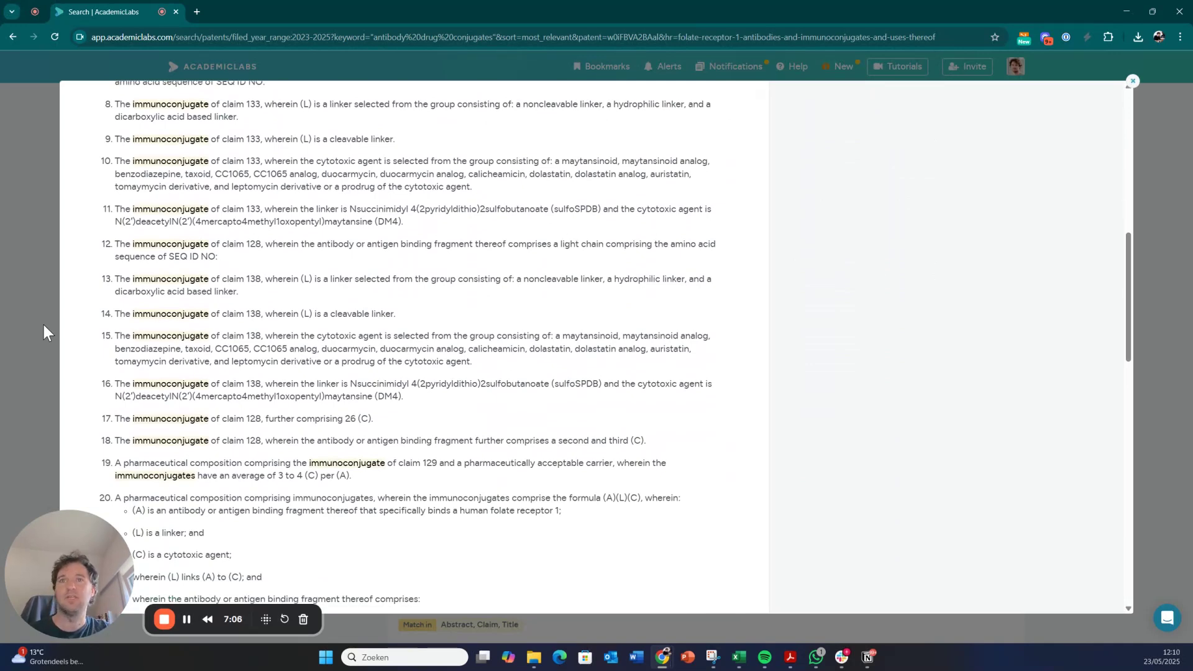
click(44, 326)
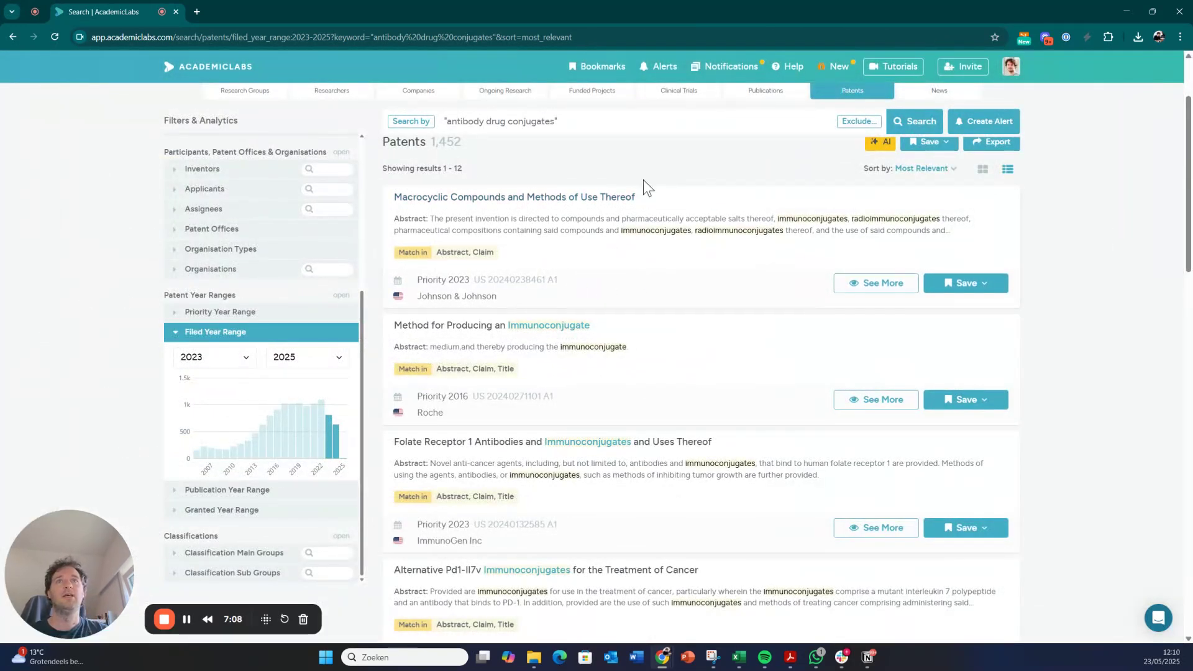
Examine the analysis types offered for AI patent analysis and close the dialog without starting one.
scroll(652, 205, up, 2)
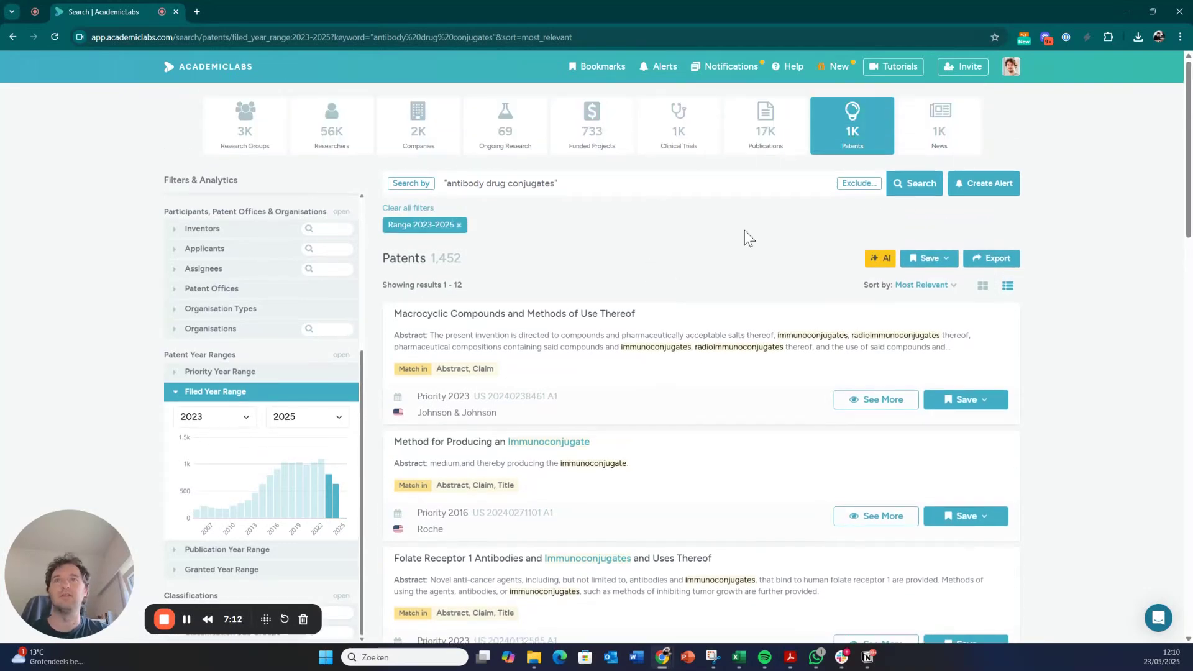
click(870, 259)
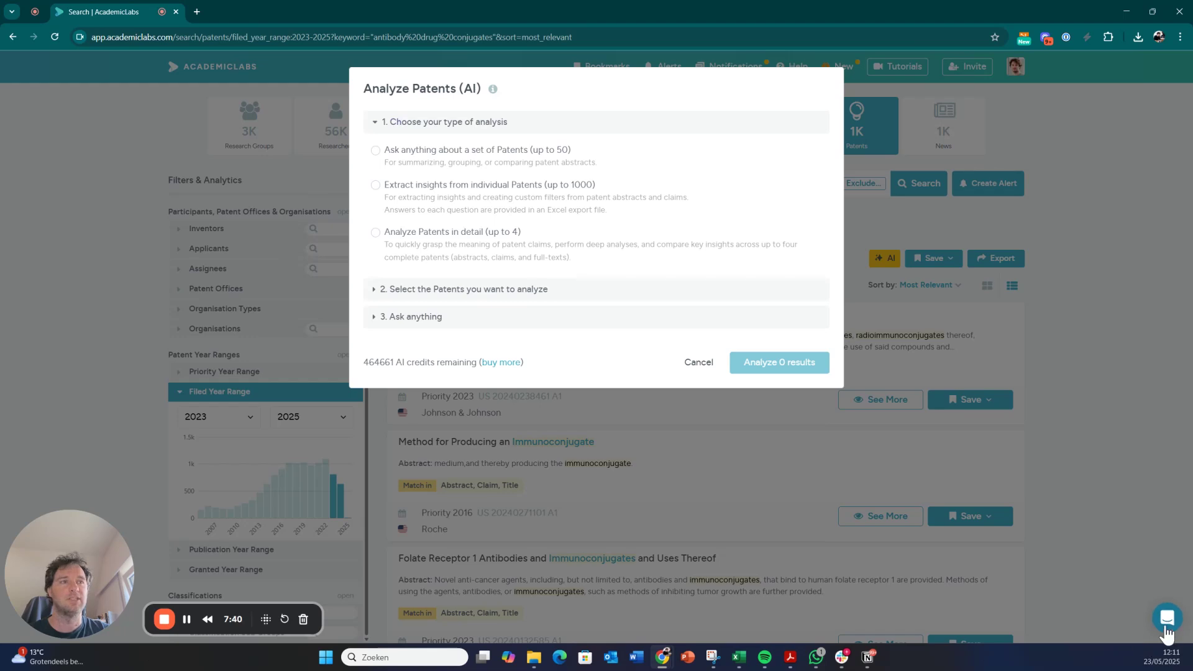
click(701, 366)
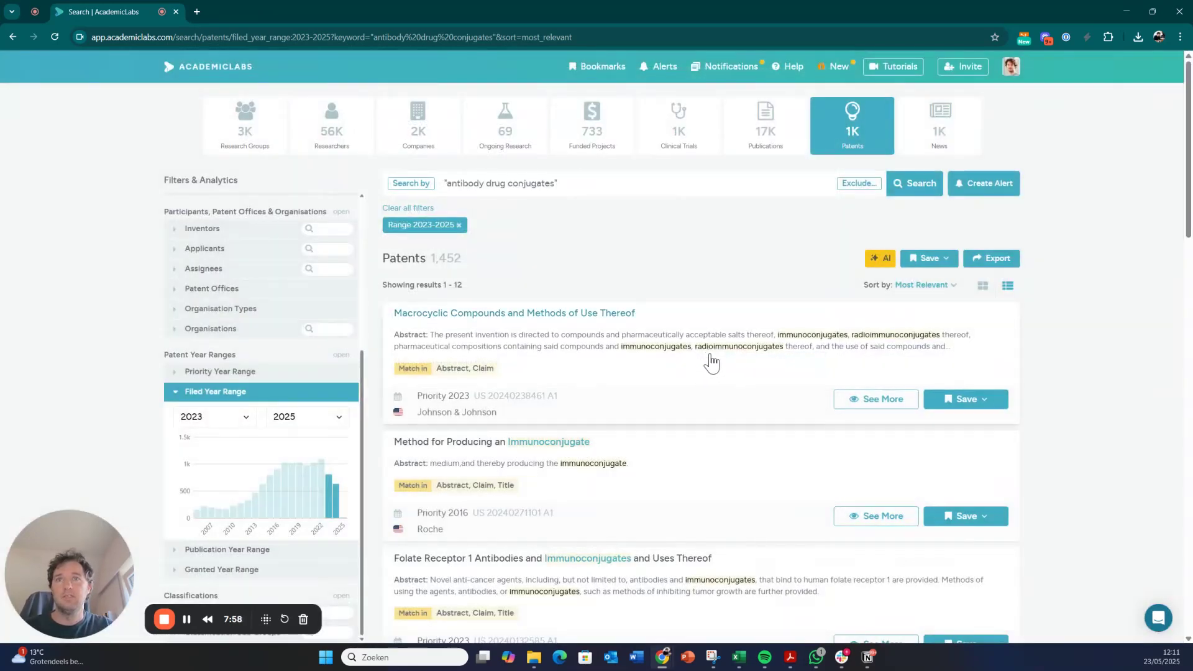